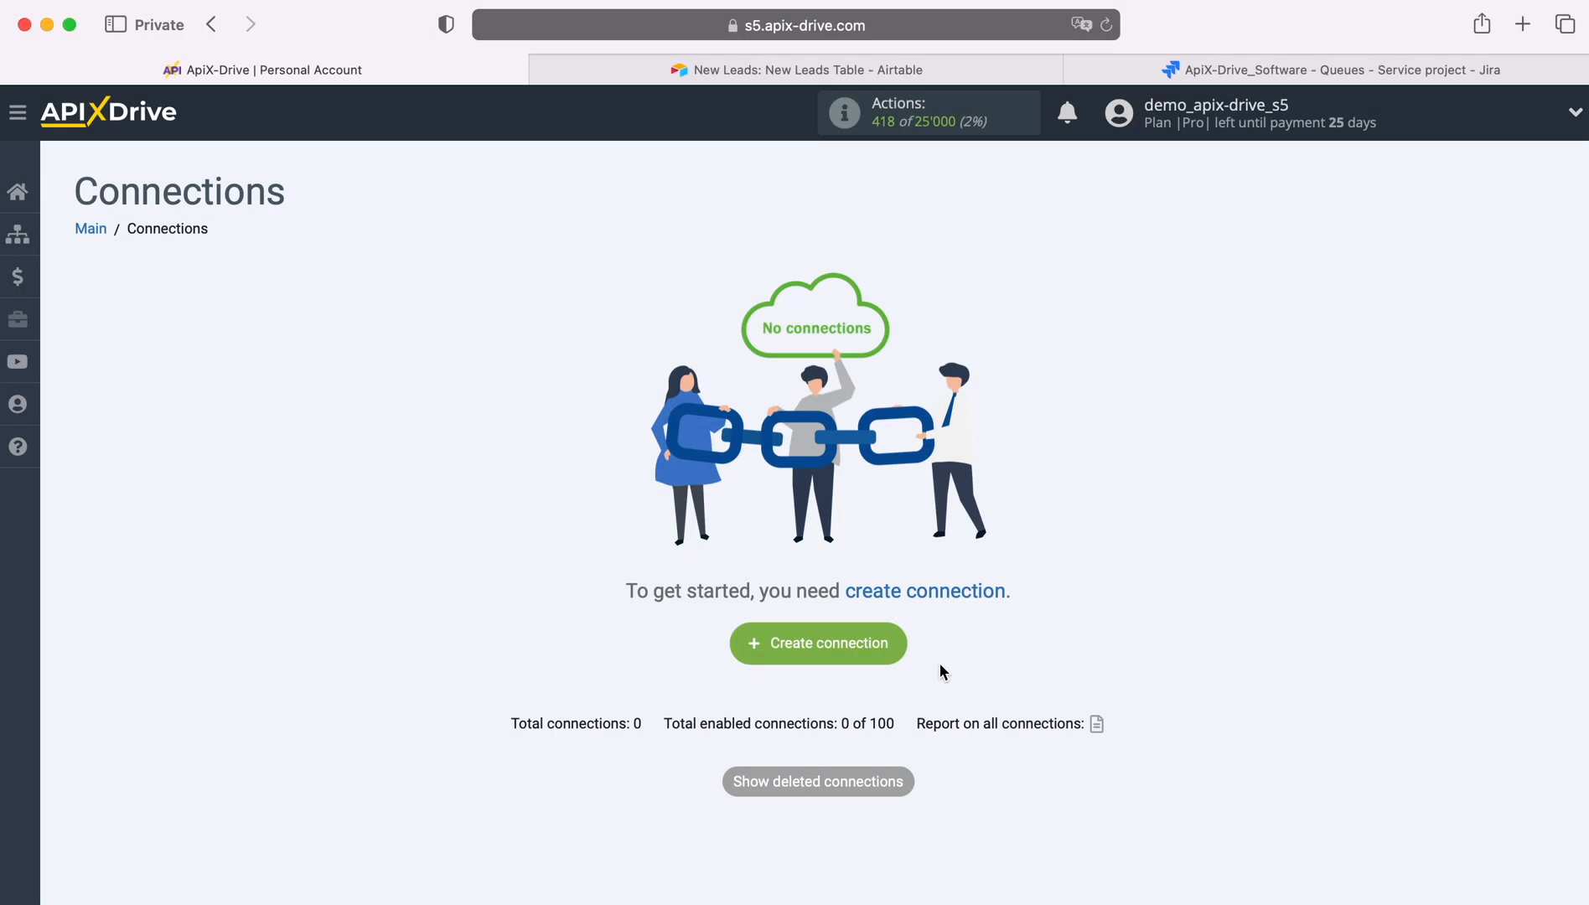
# Create a new connection and choose Airtable as the data source system
pyautogui.click(899, 638)
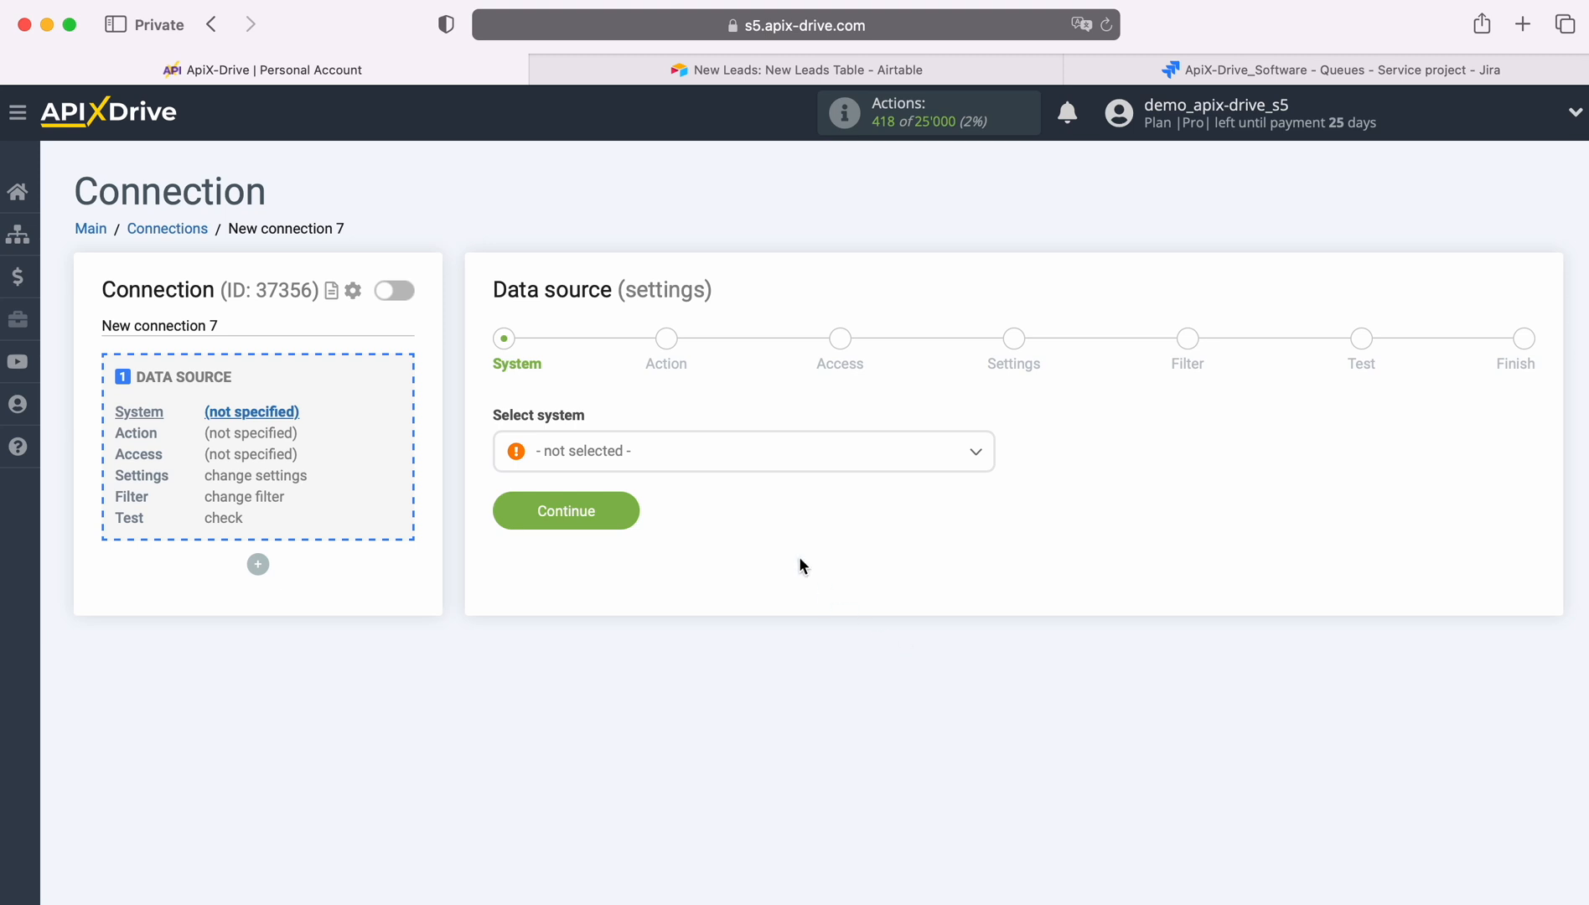
pyautogui.click(756, 454)
pyautogui.scroll(-2, 836, 639)
pyautogui.scroll(-2, 835, 639)
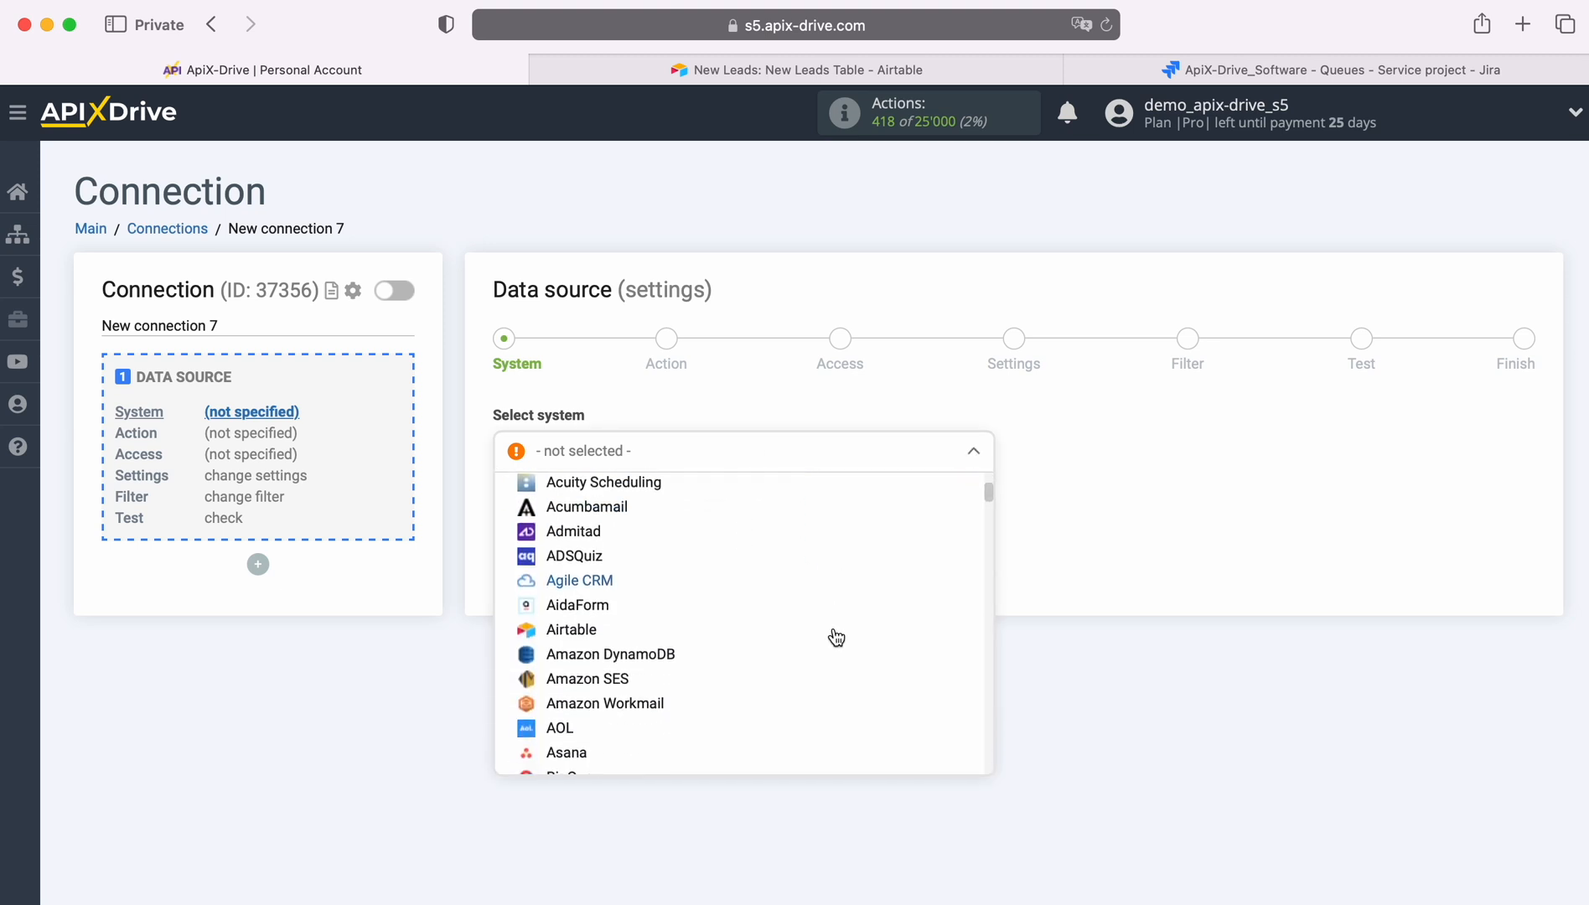
pyautogui.click(573, 630)
pyautogui.click(618, 513)
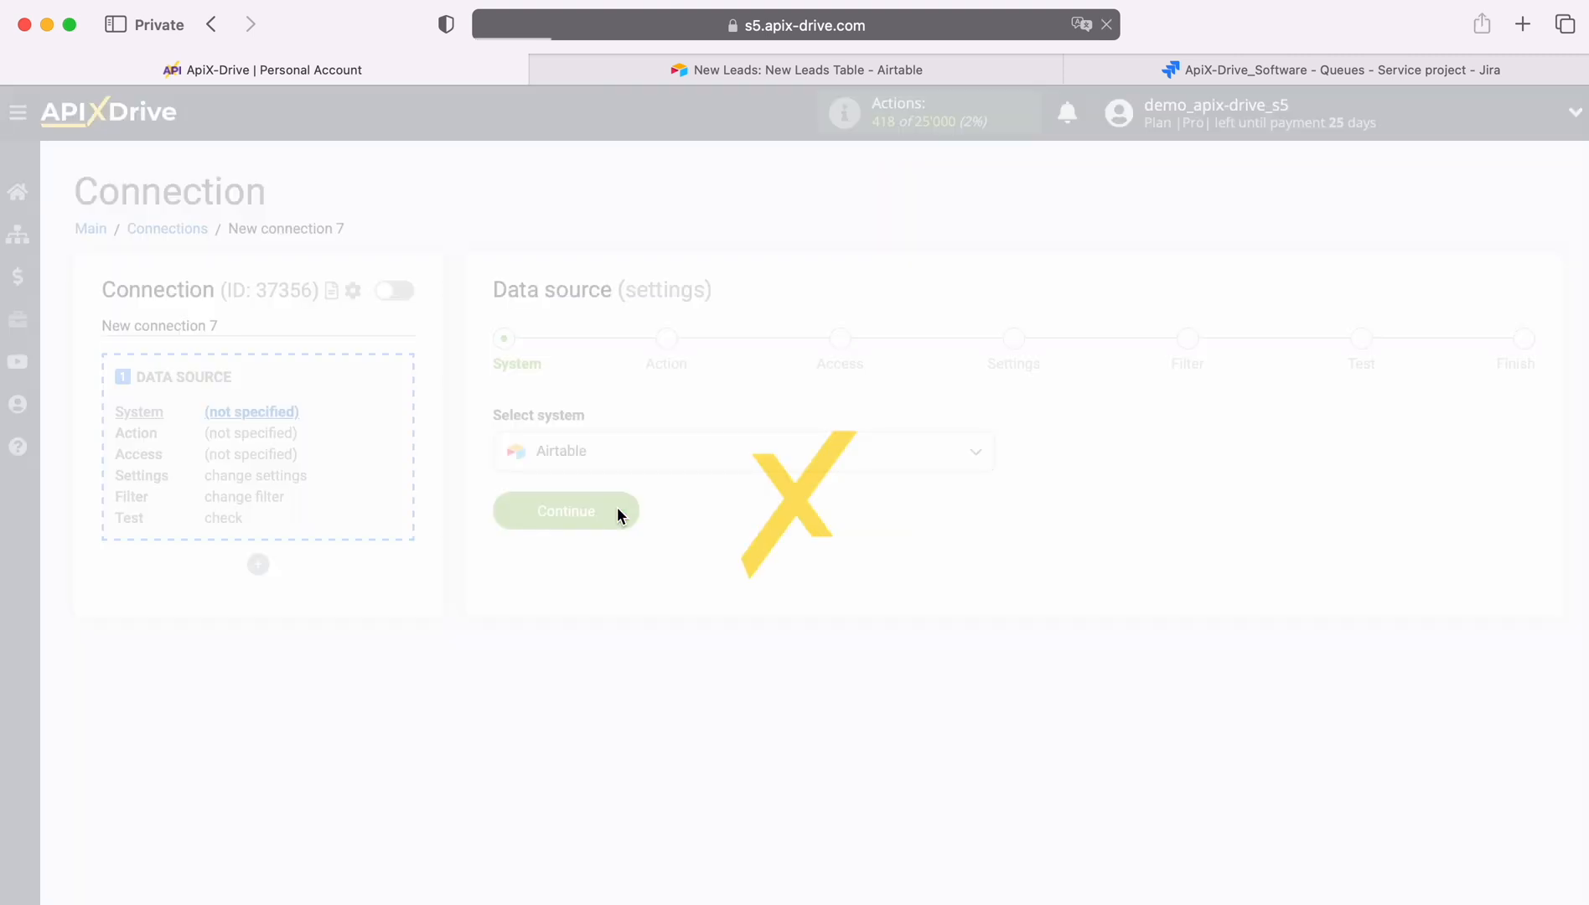
# Set the data source action to Get ROWS (new)
pyautogui.click(712, 457)
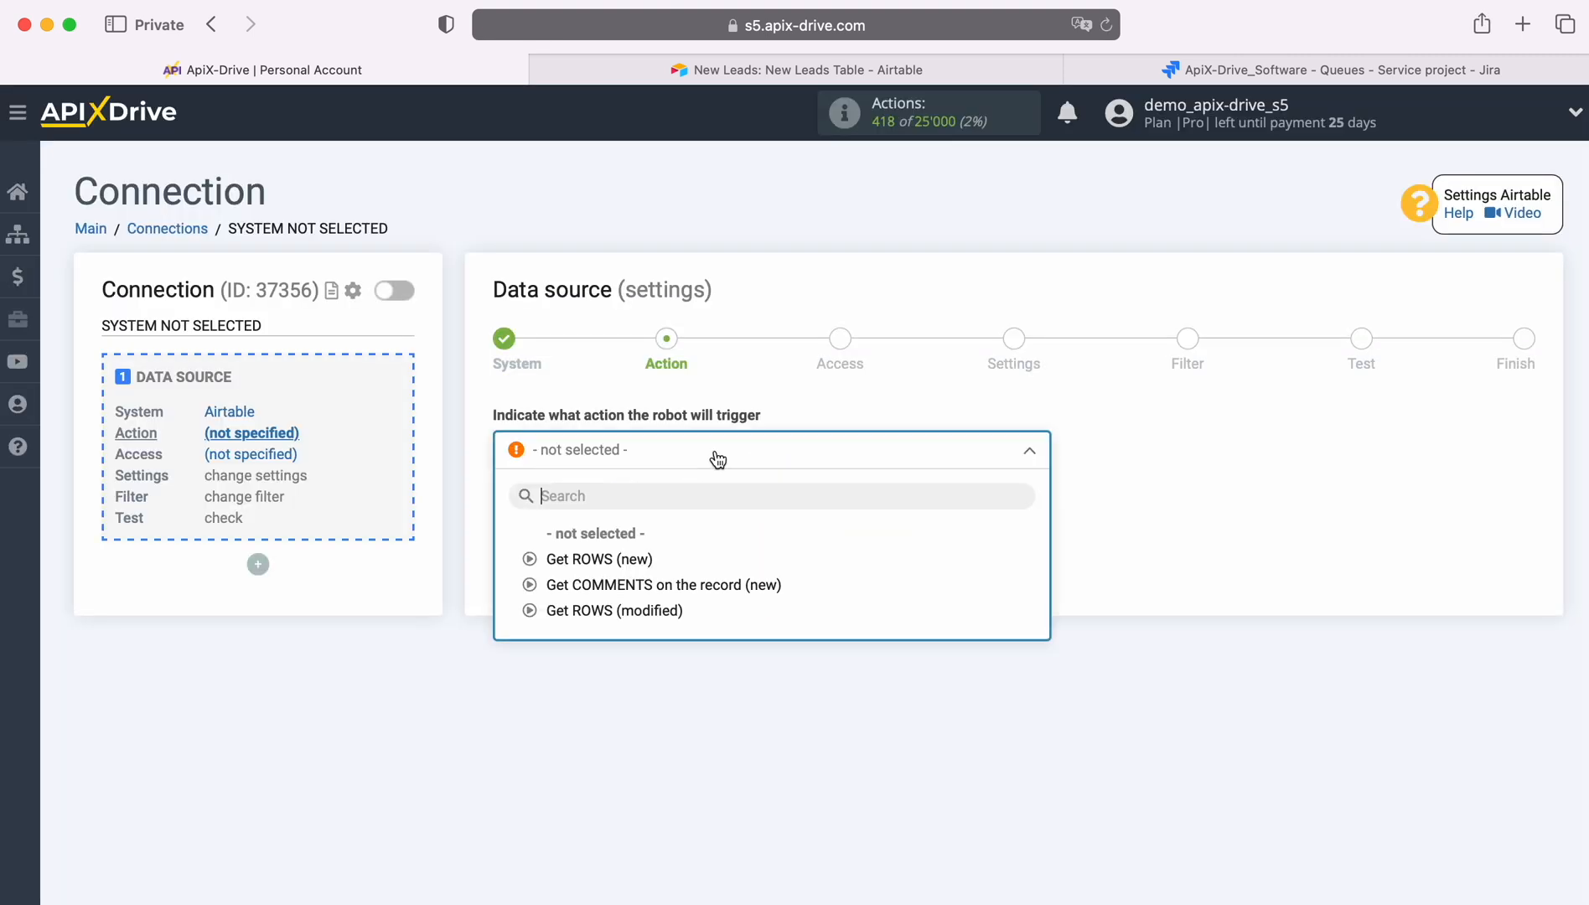
pyautogui.click(645, 559)
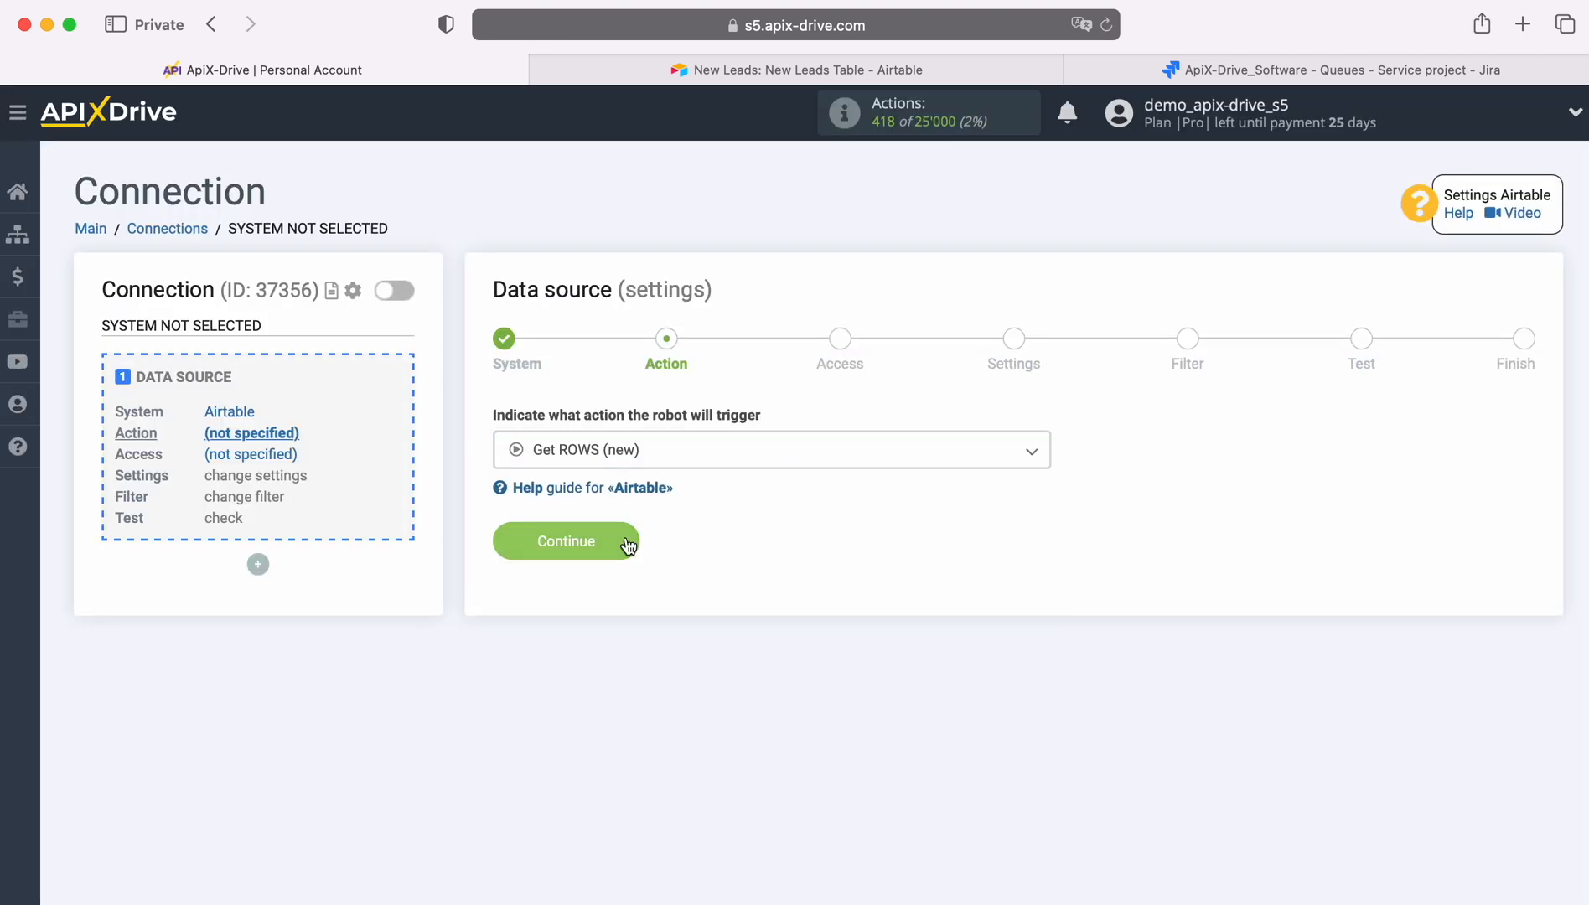
pyautogui.click(621, 536)
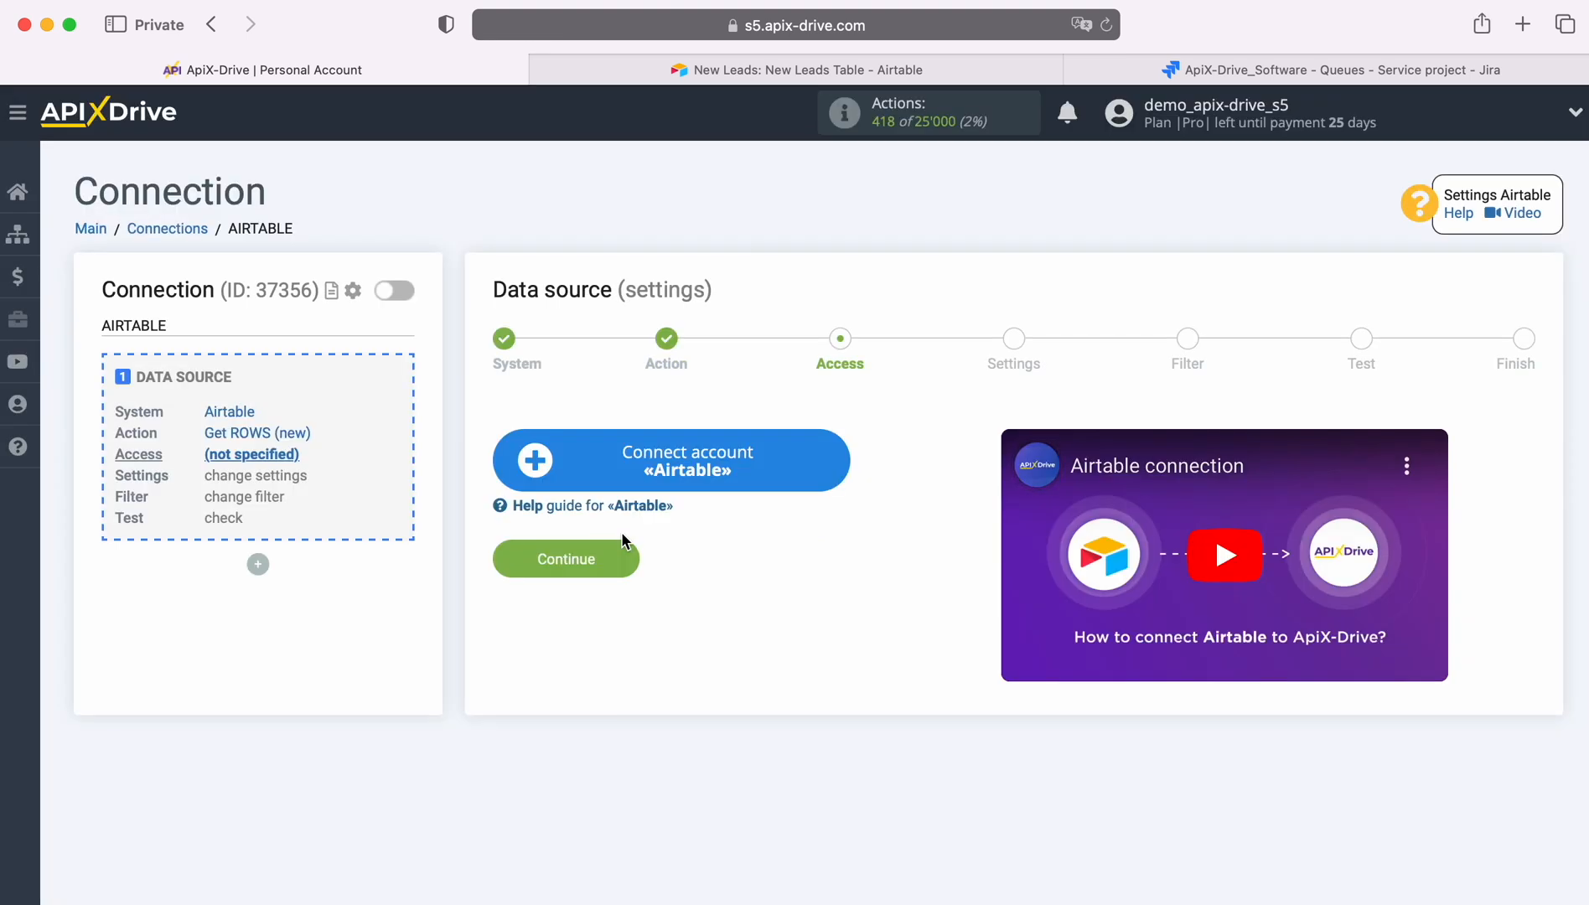
# Connect an Airtable account by signing in with the saved email address and account password
pyautogui.click(826, 466)
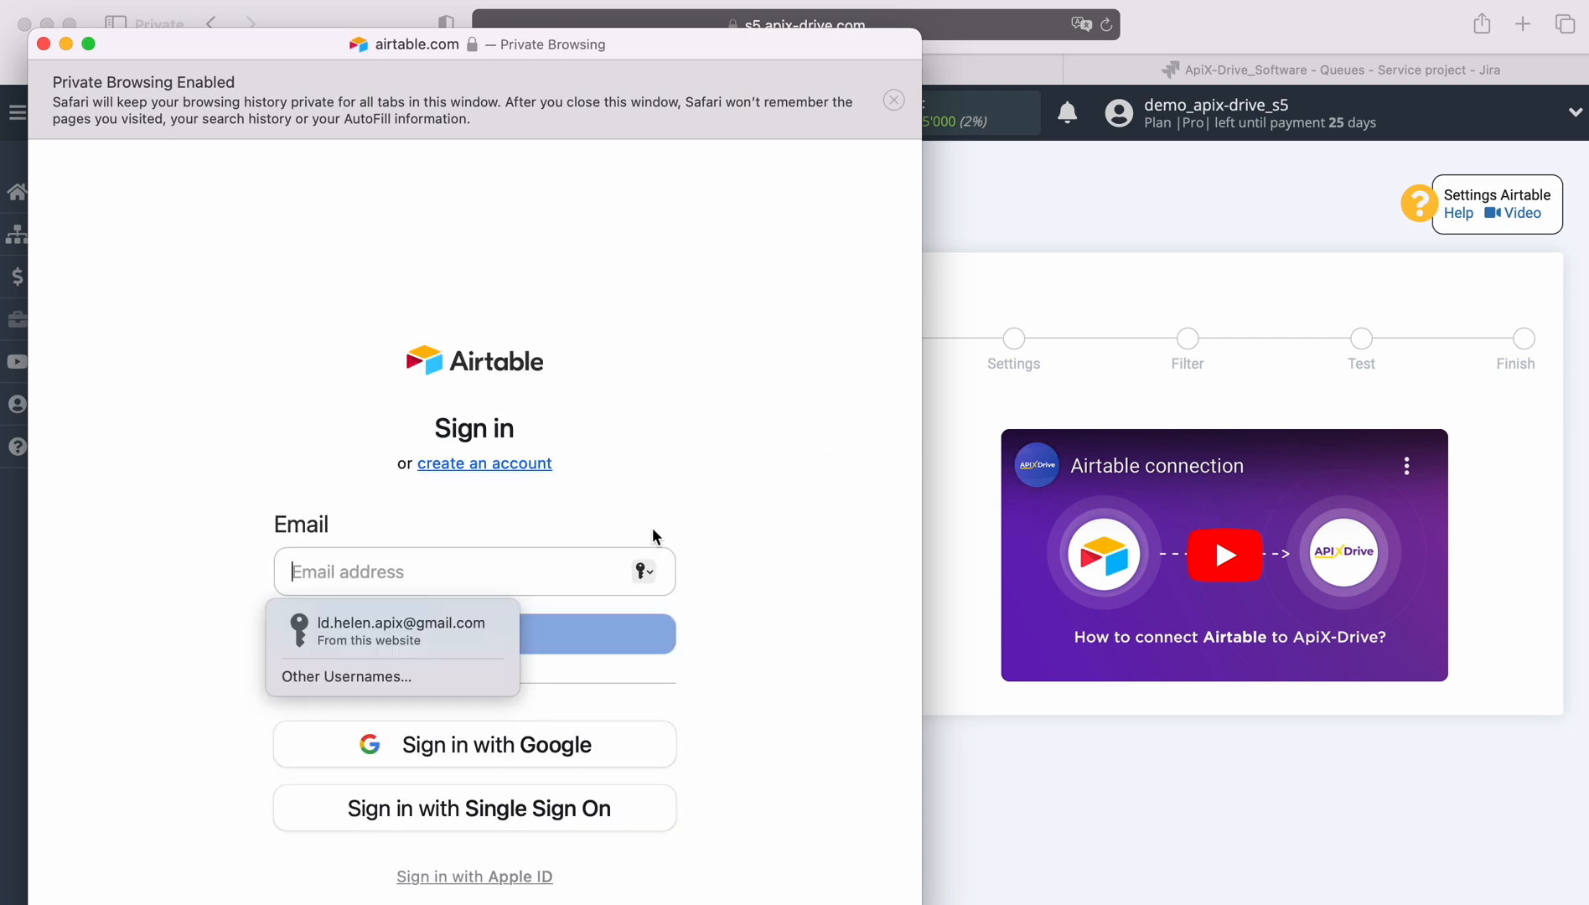
pyautogui.click(404, 637)
pyautogui.click(455, 634)
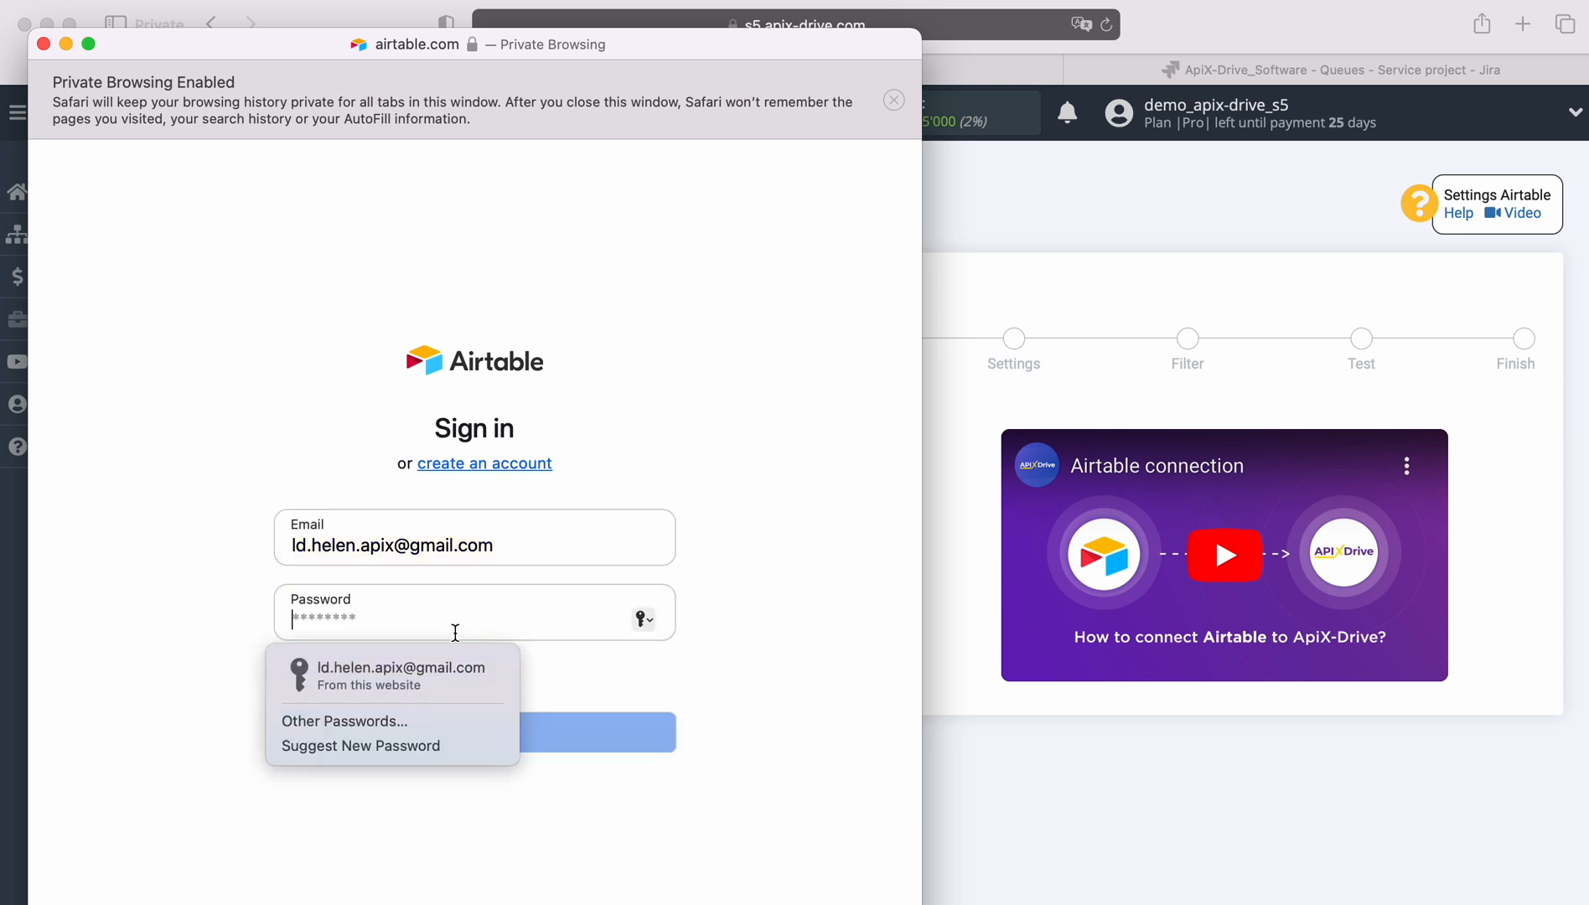
pyautogui.click(426, 683)
pyautogui.click(473, 735)
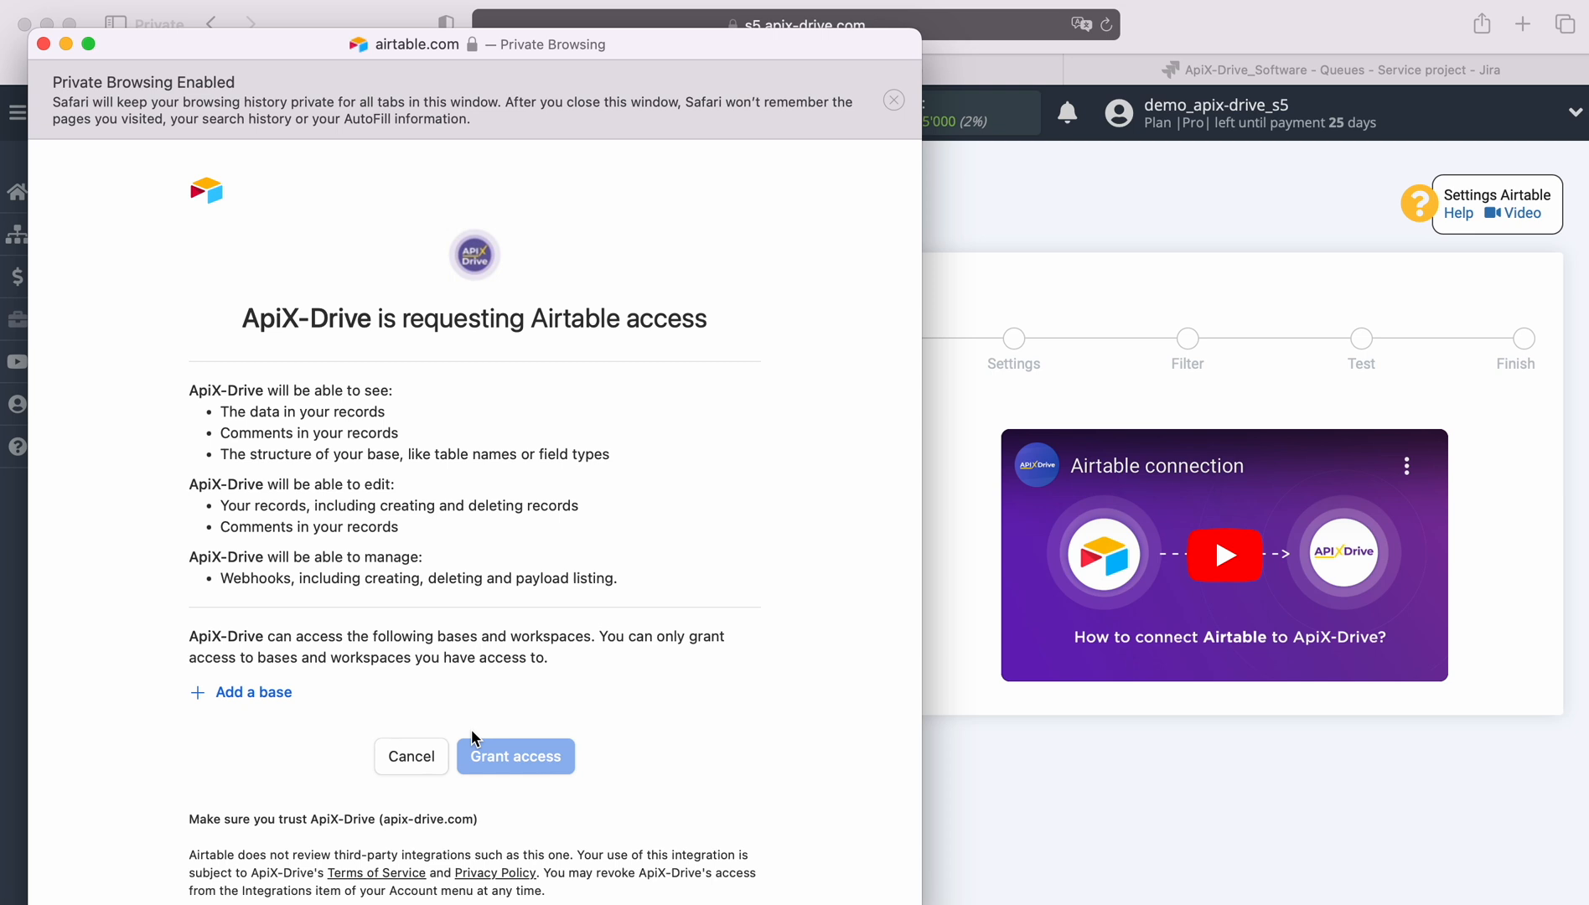
# Grant ApiX-Drive access to the New Leads and New Orders bases
pyautogui.click(249, 692)
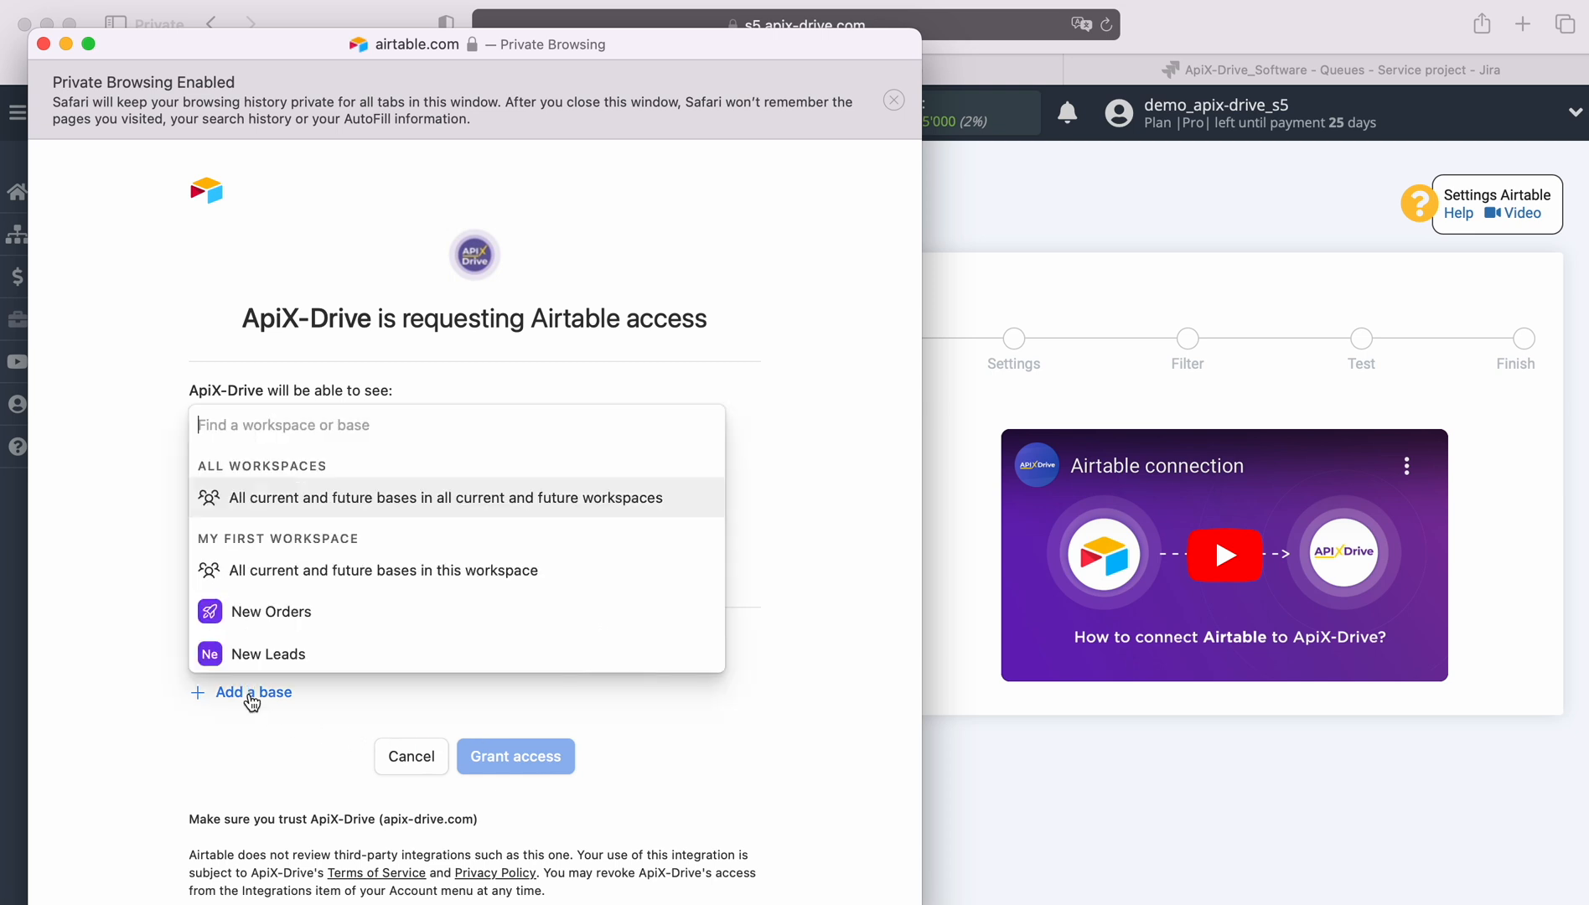
pyautogui.click(251, 656)
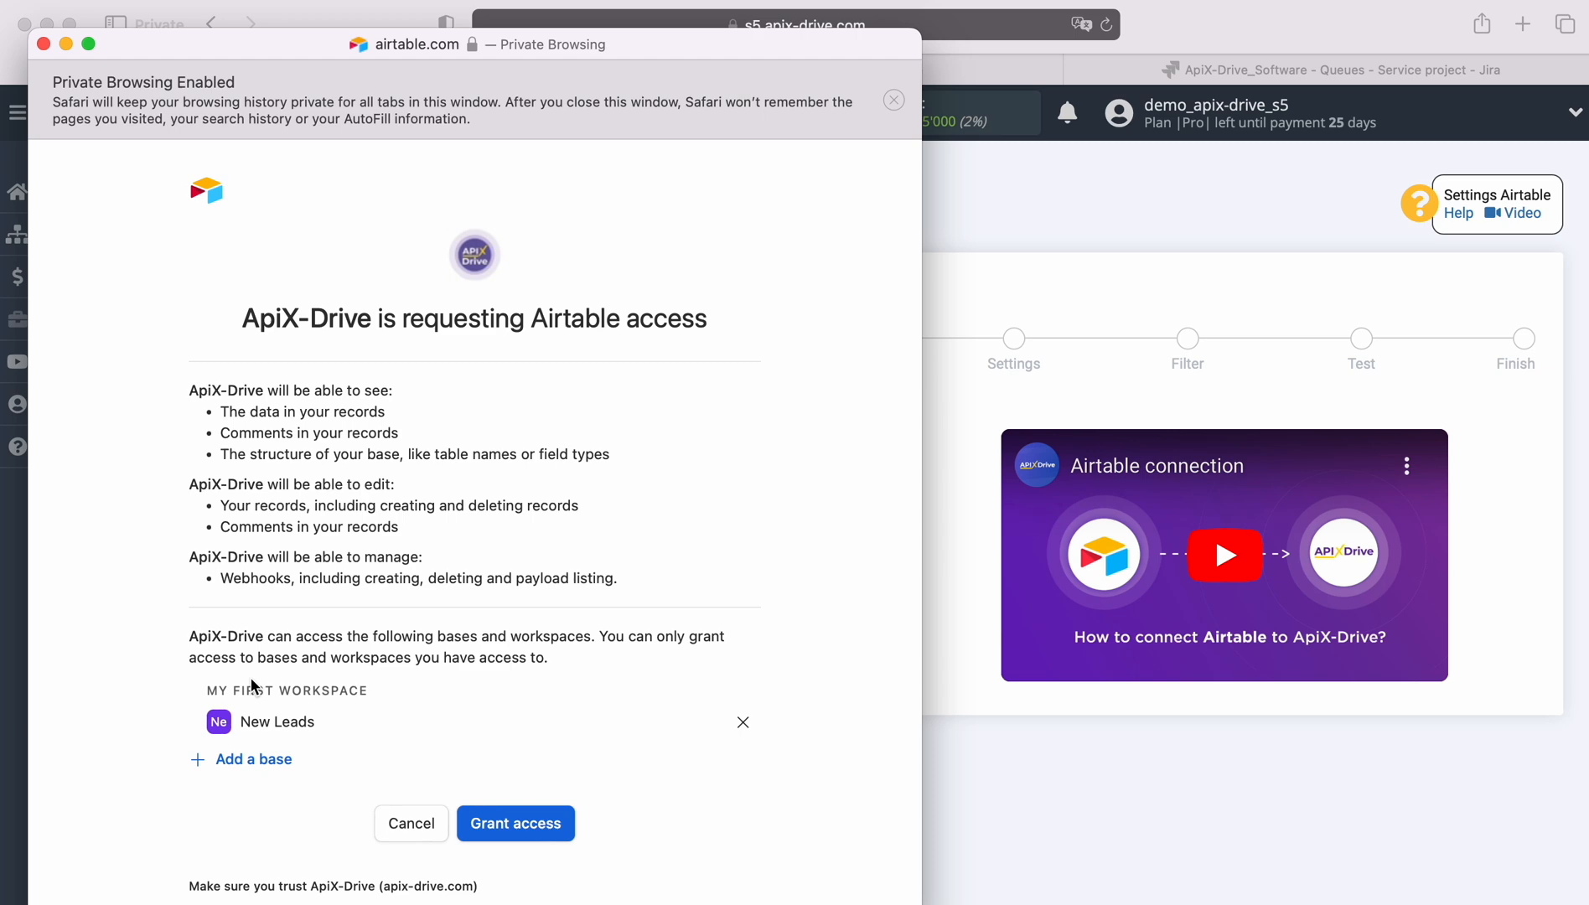
pyautogui.click(219, 758)
pyautogui.click(264, 721)
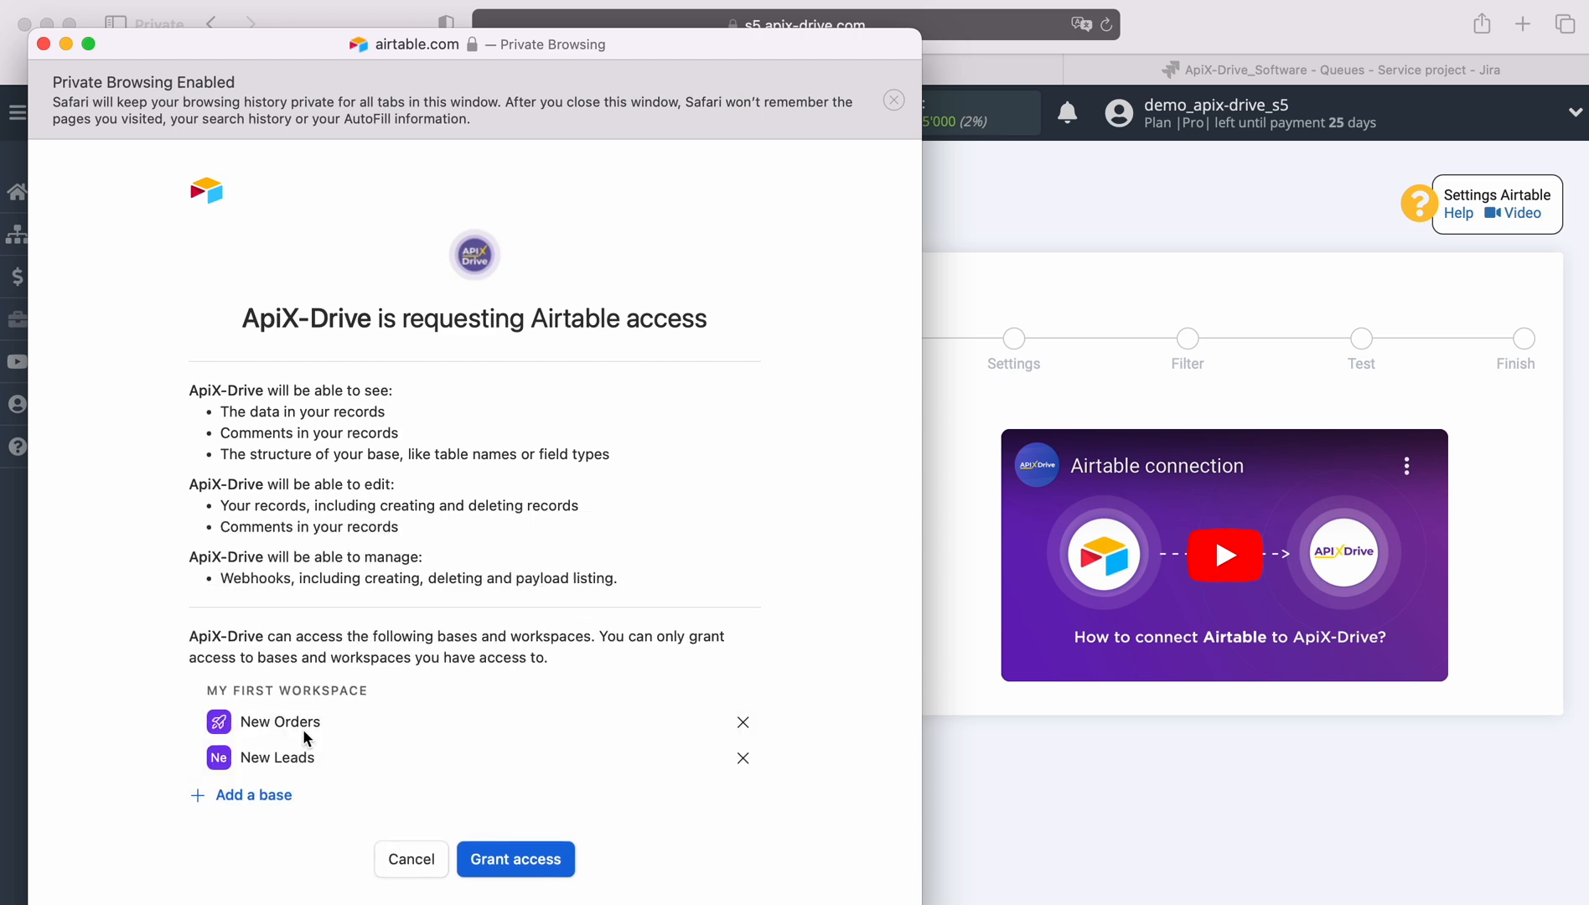
pyautogui.click(523, 862)
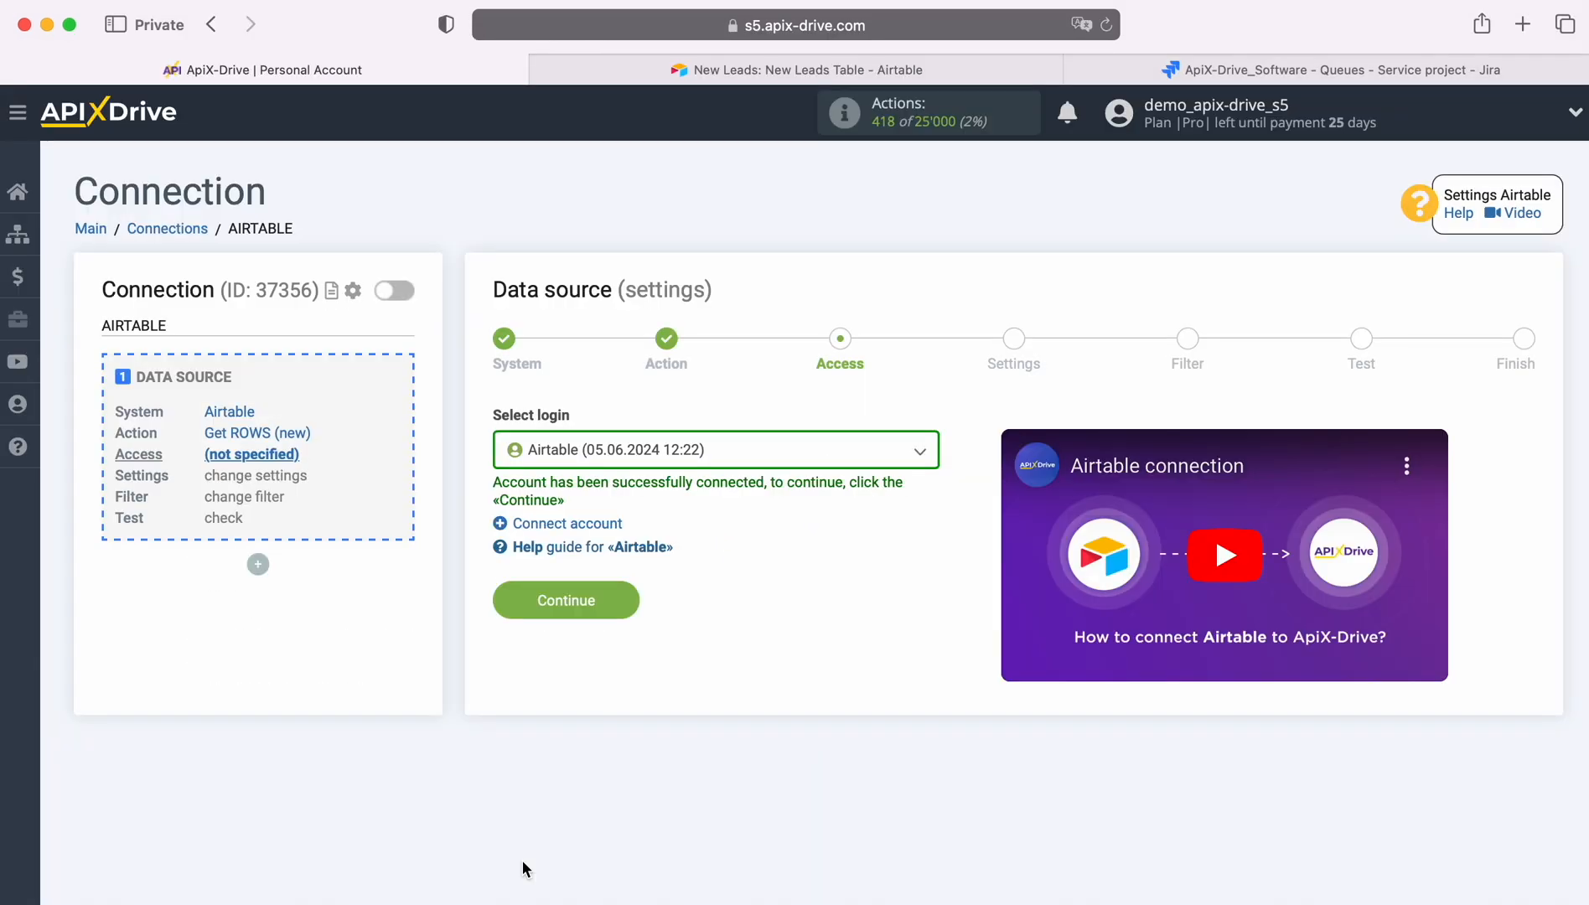
# Select the connected Airtable login and proceed to the settings
pyautogui.click(756, 460)
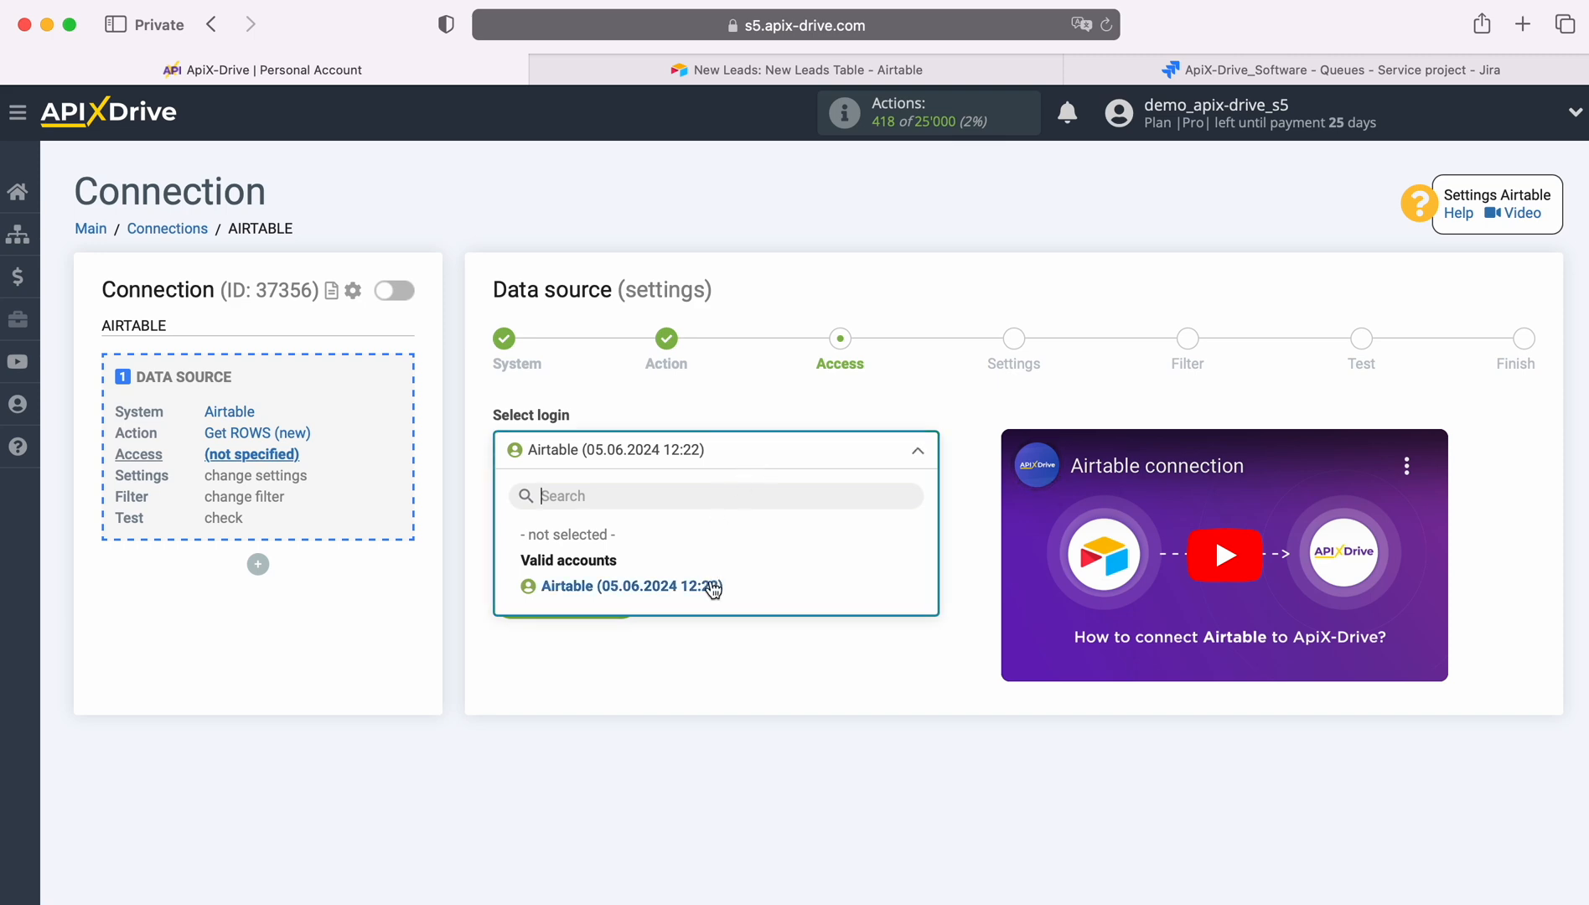
pyautogui.click(711, 587)
pyautogui.click(621, 593)
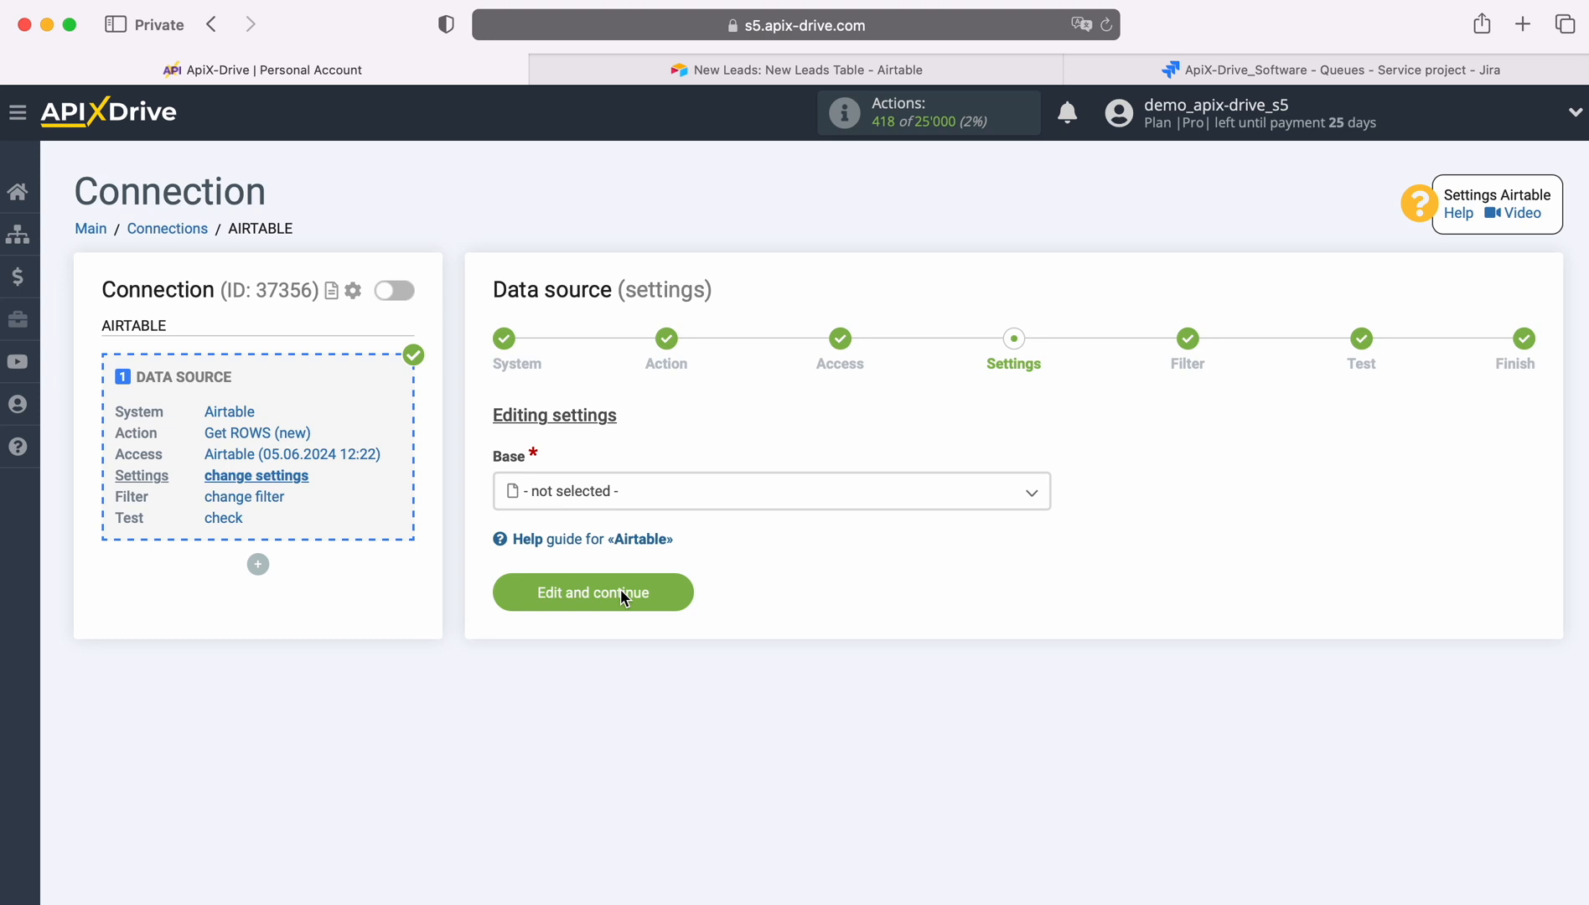
# Set the base to New Leads and the table to New Leads Table
pyautogui.click(645, 486)
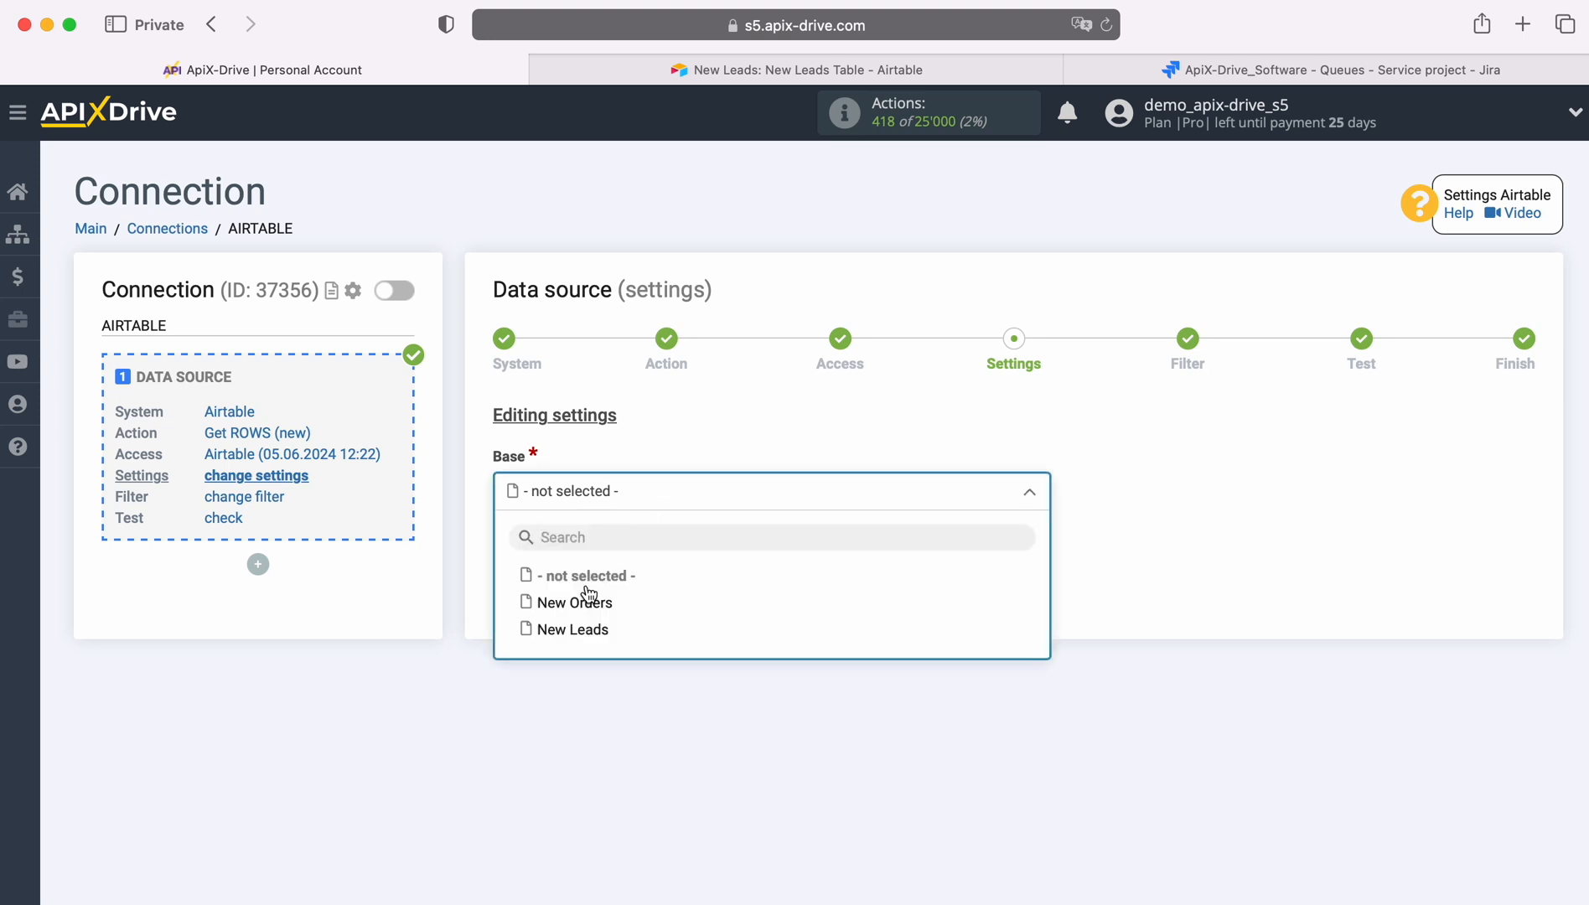
pyautogui.click(583, 632)
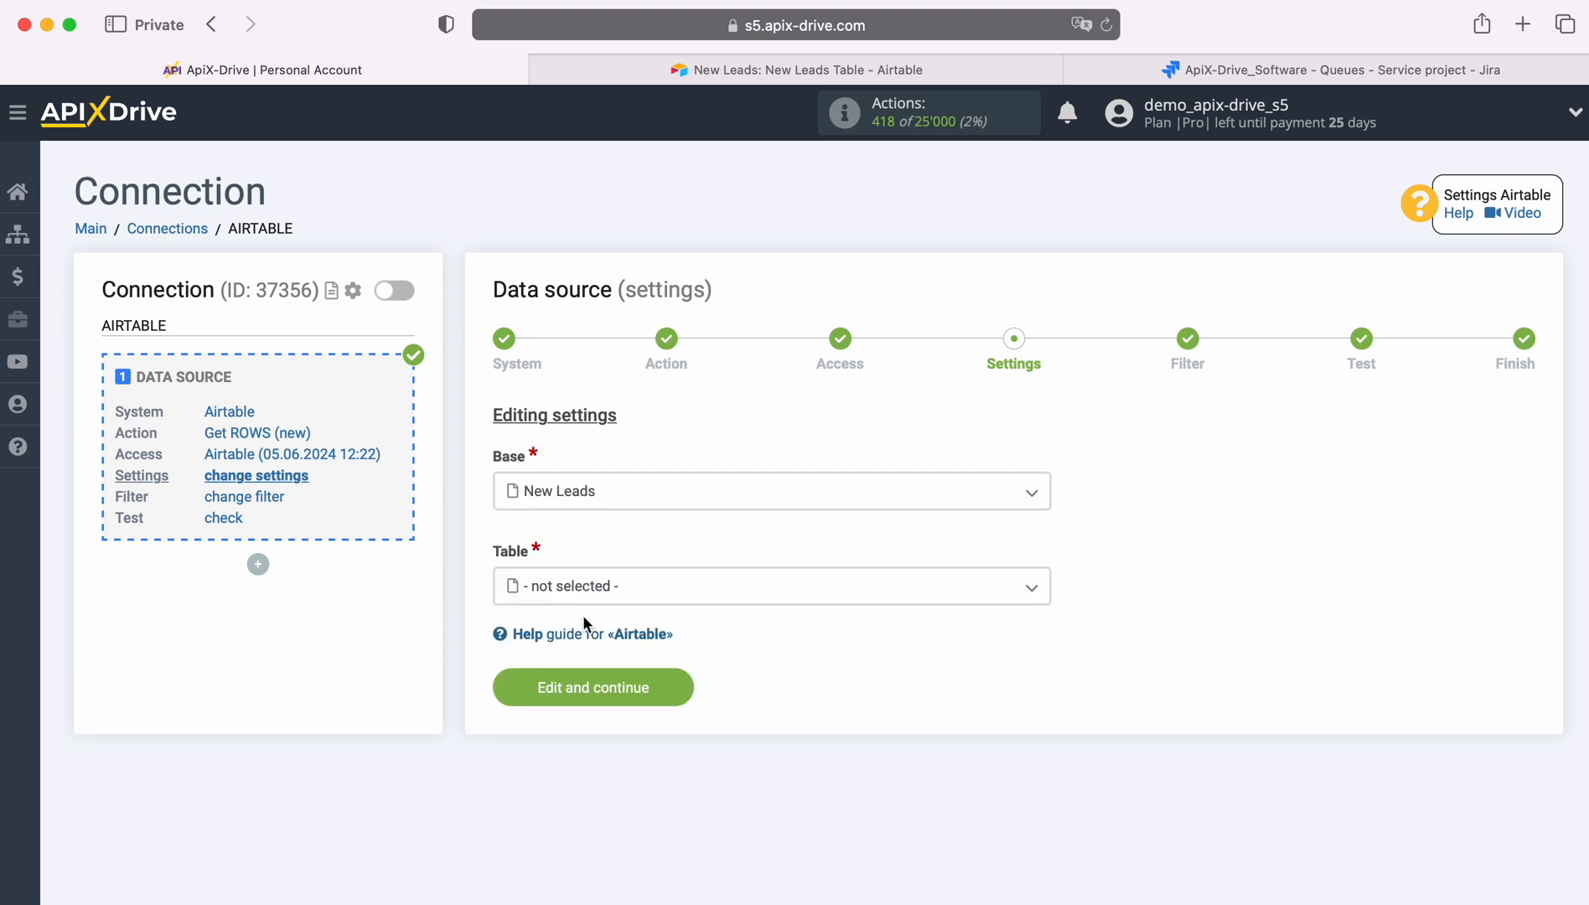
pyautogui.click(591, 590)
pyautogui.click(627, 697)
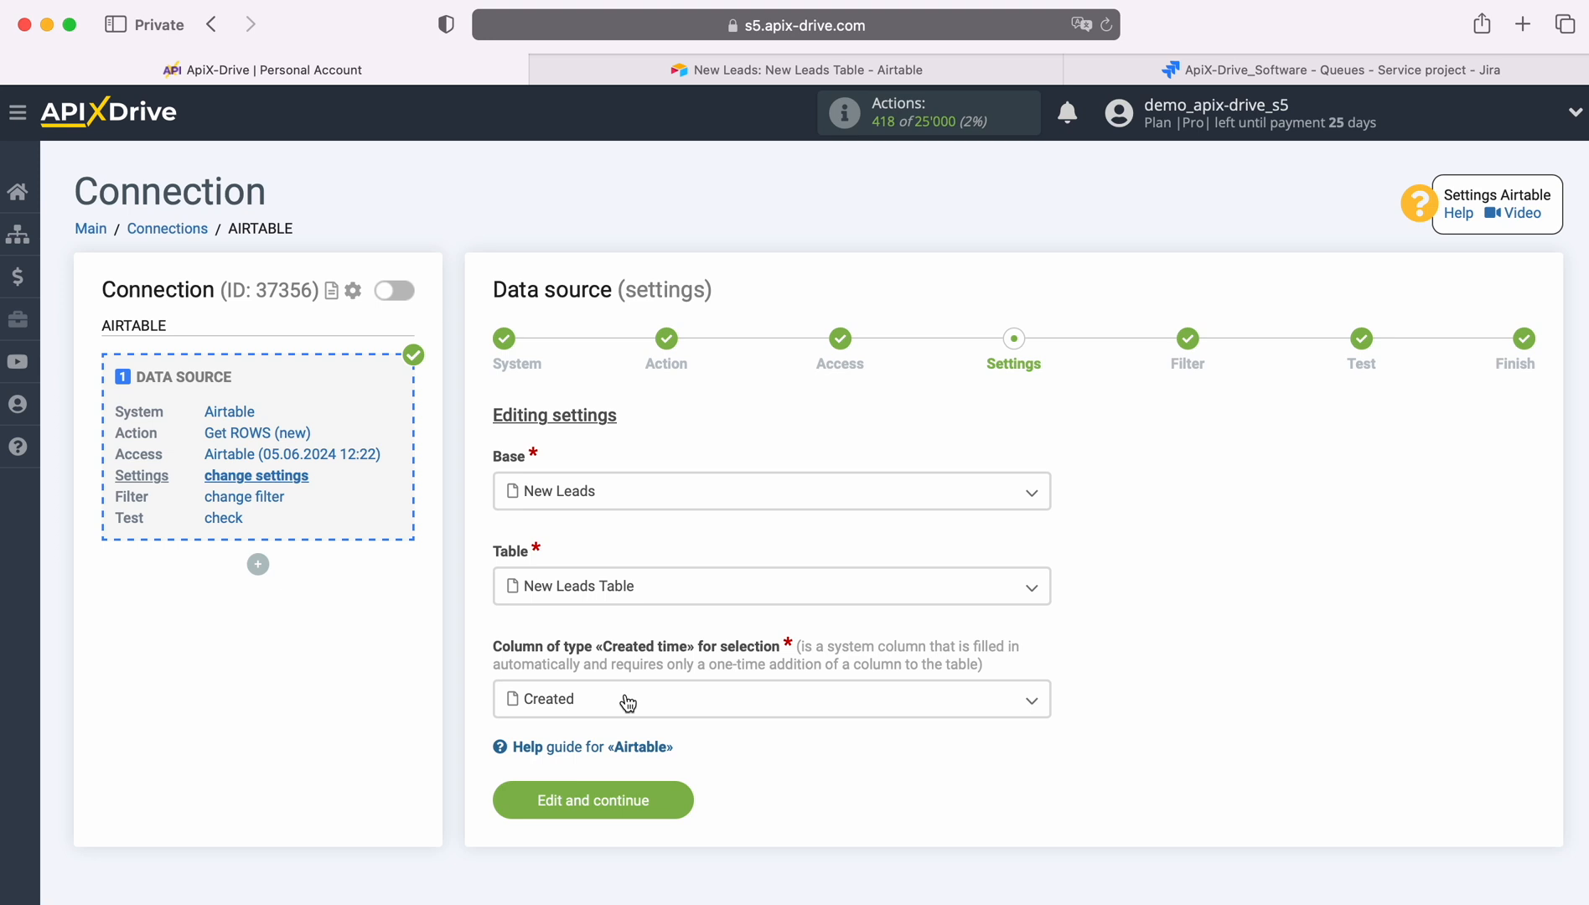
# Inspect the Airtable table's Created column and the Created time field type among new-field options
pyautogui.click(627, 701)
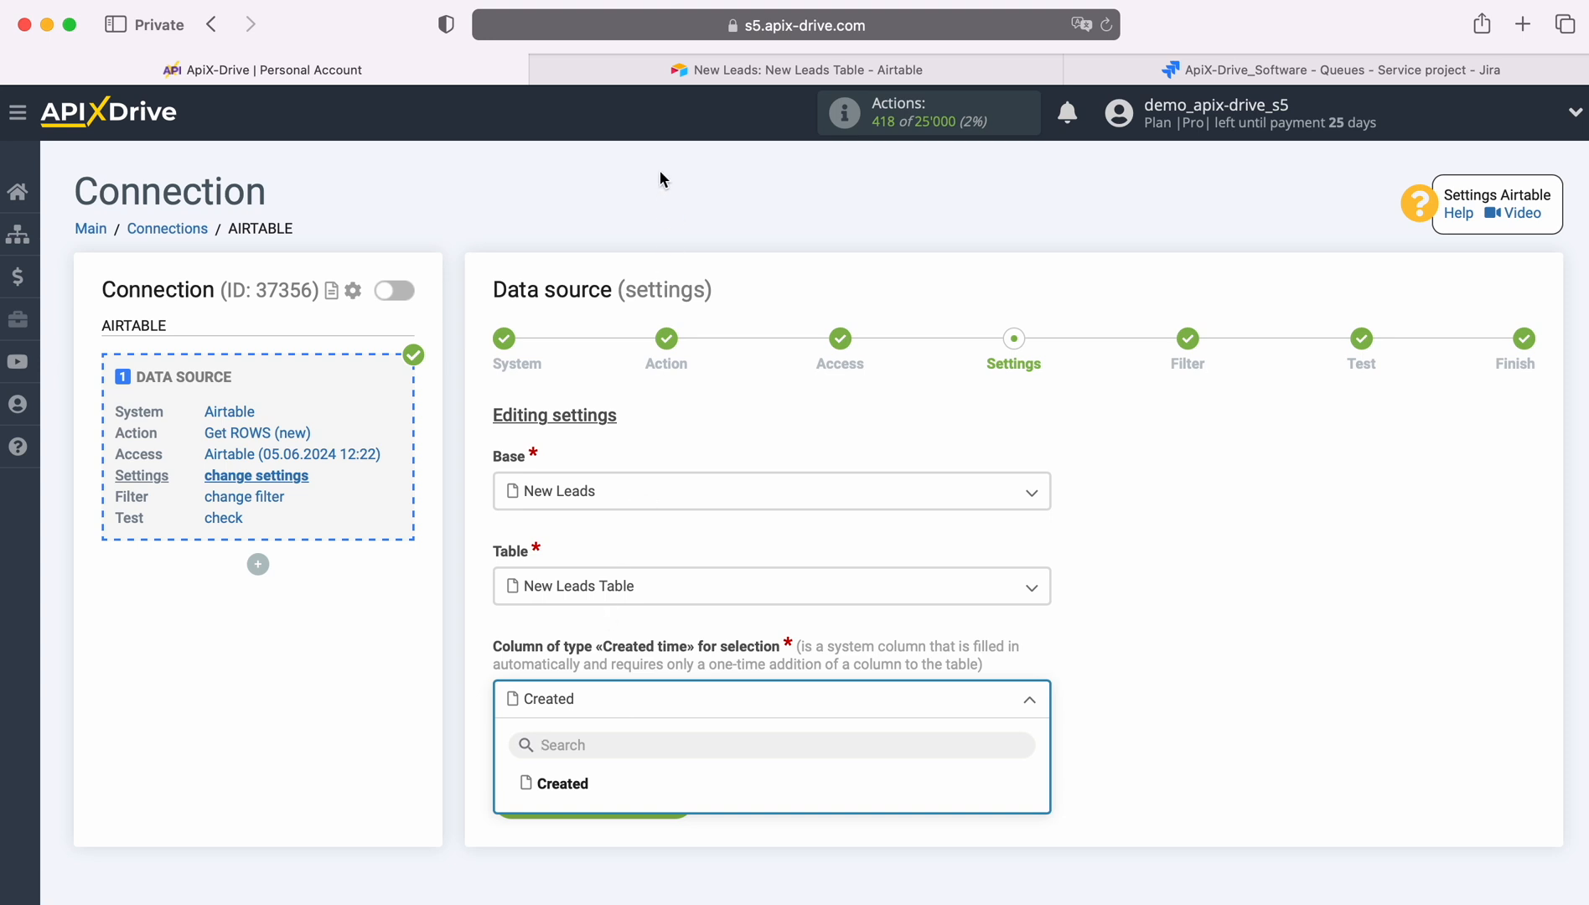
pyautogui.click(679, 74)
pyautogui.hscroll(2, 1178, 335)
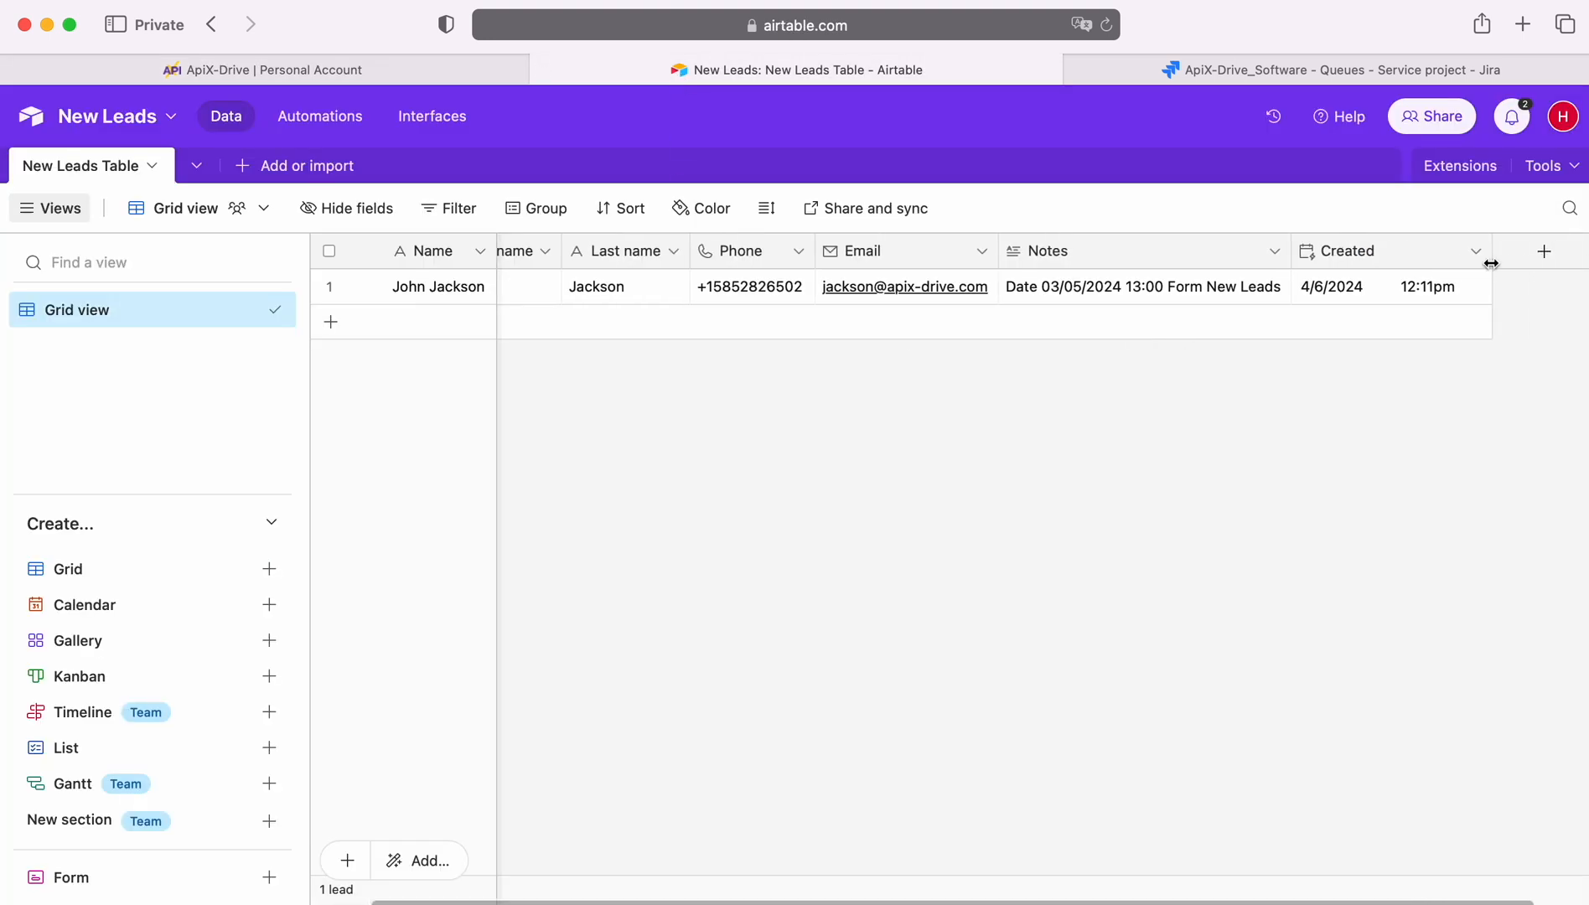
pyautogui.click(1542, 255)
pyautogui.scroll(-5, 1261, 519)
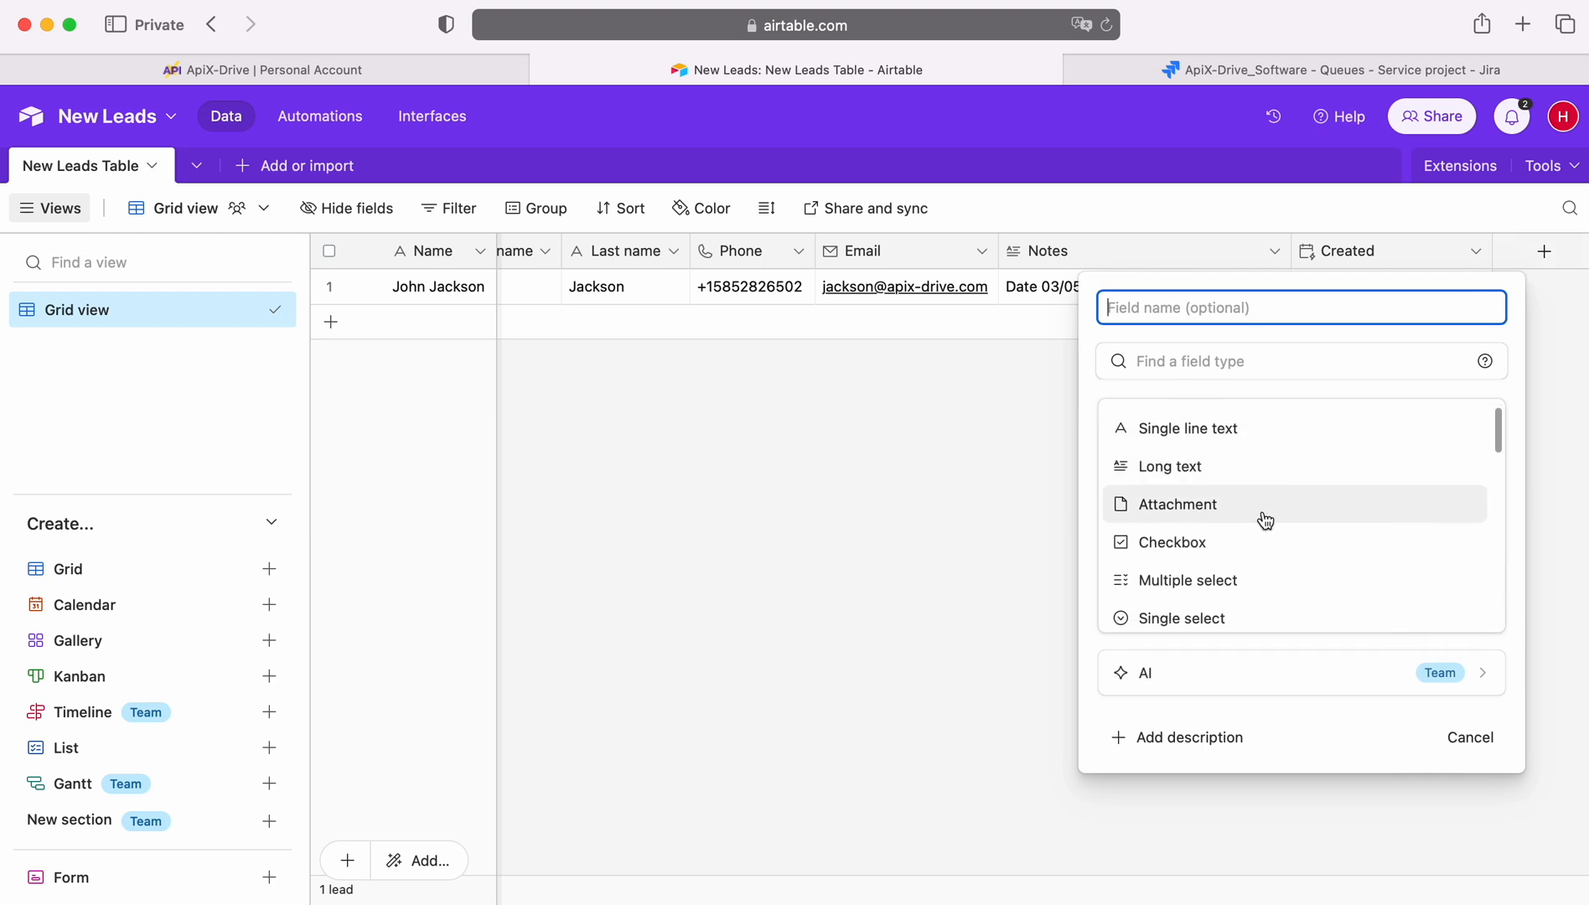
pyautogui.scroll(-10, 1265, 520)
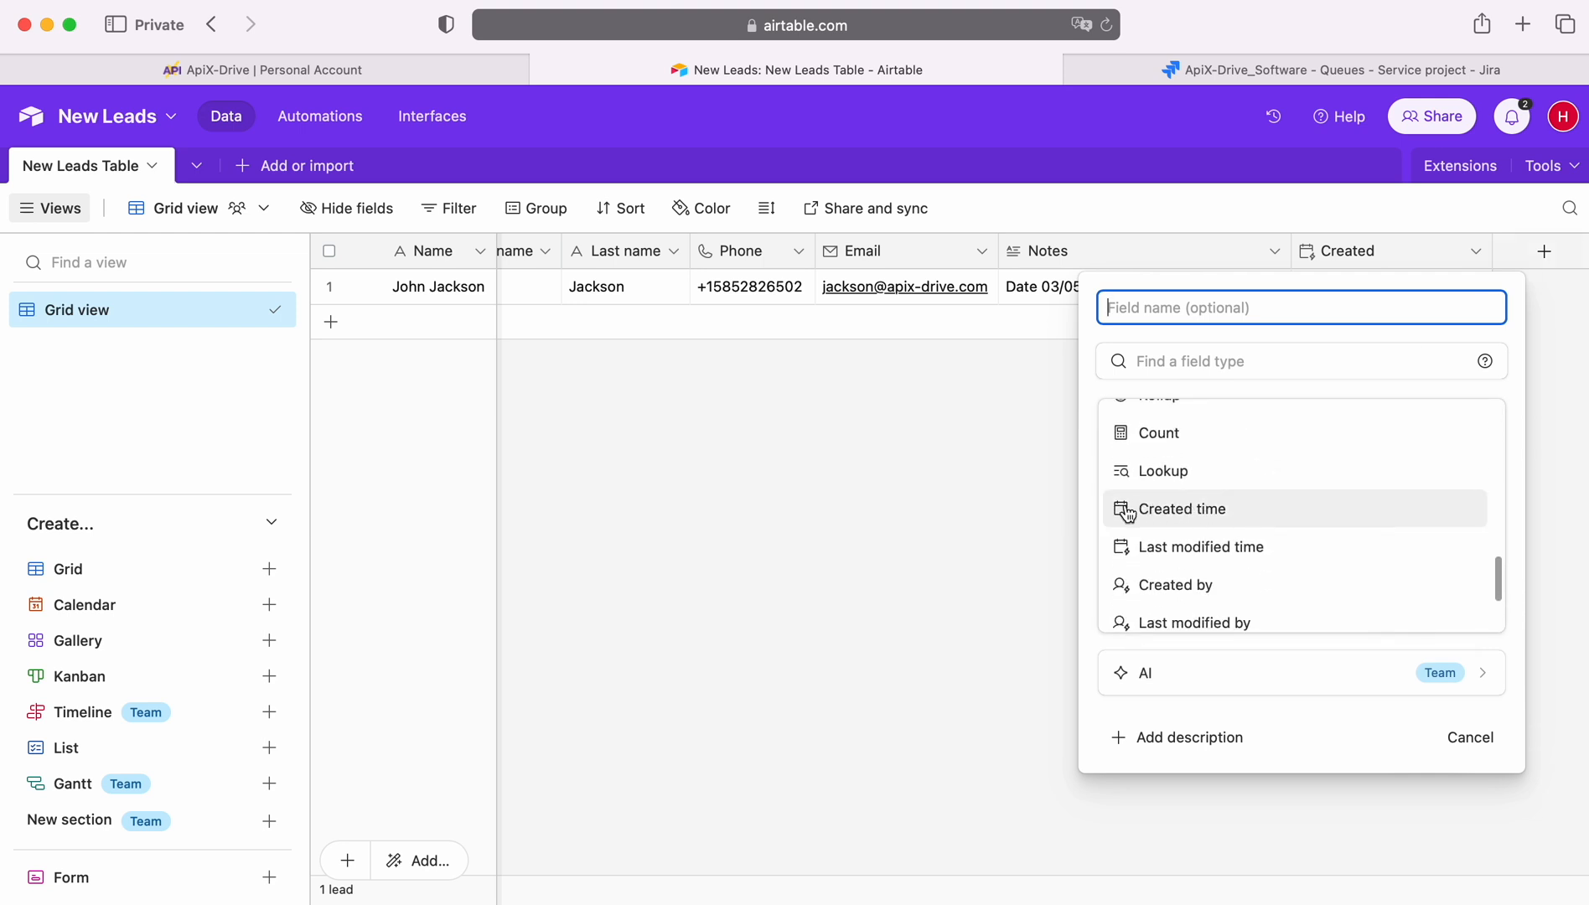
pyautogui.click(968, 507)
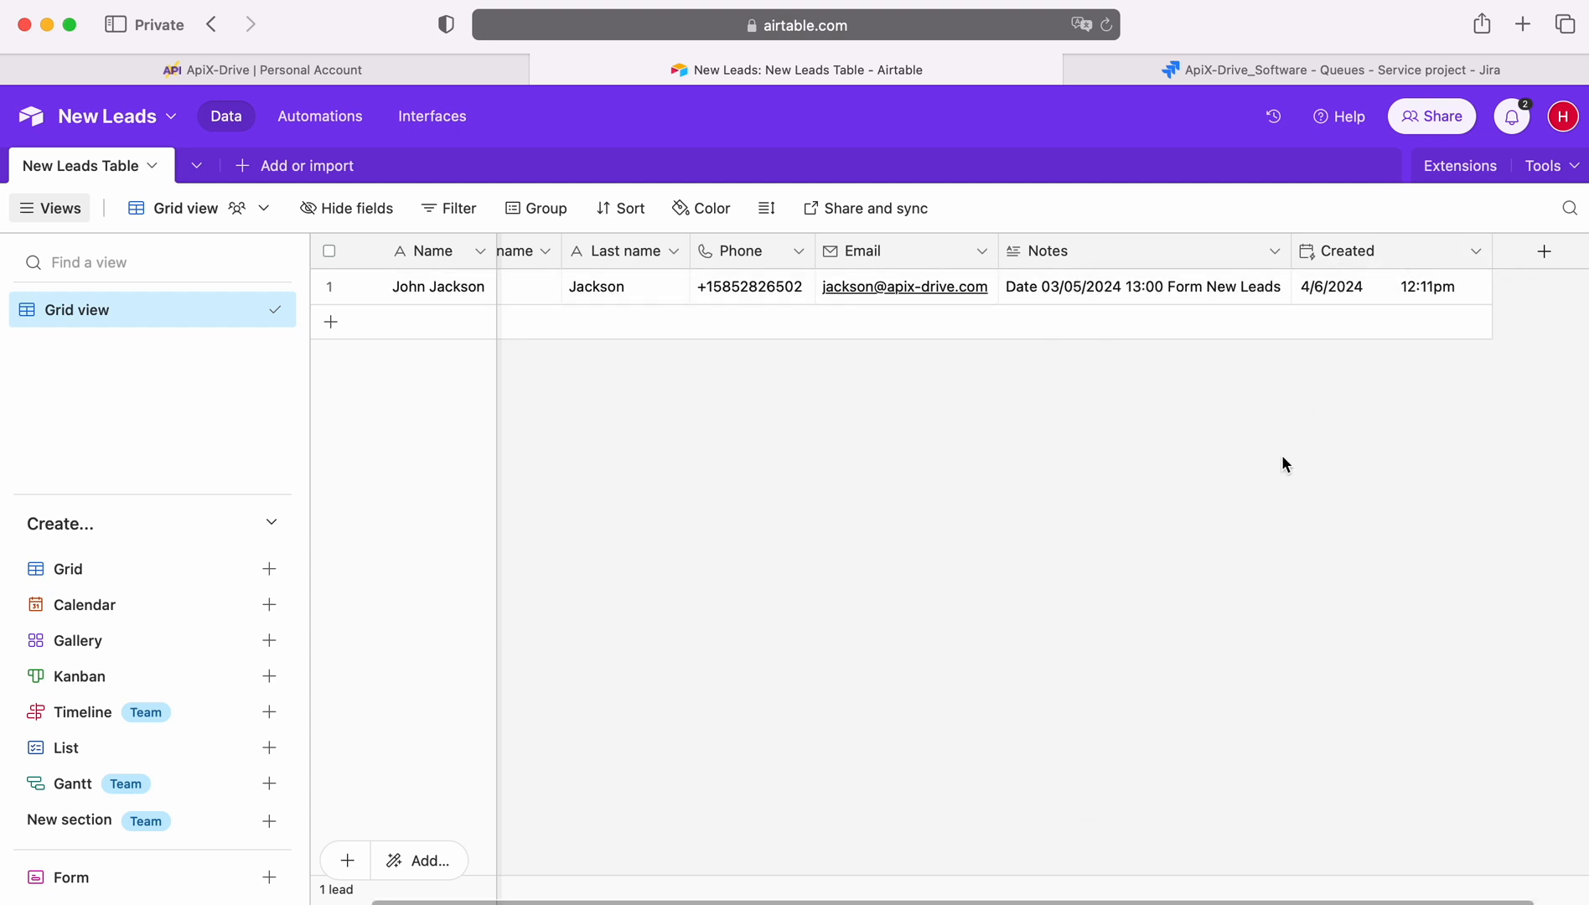
pyautogui.click(170, 71)
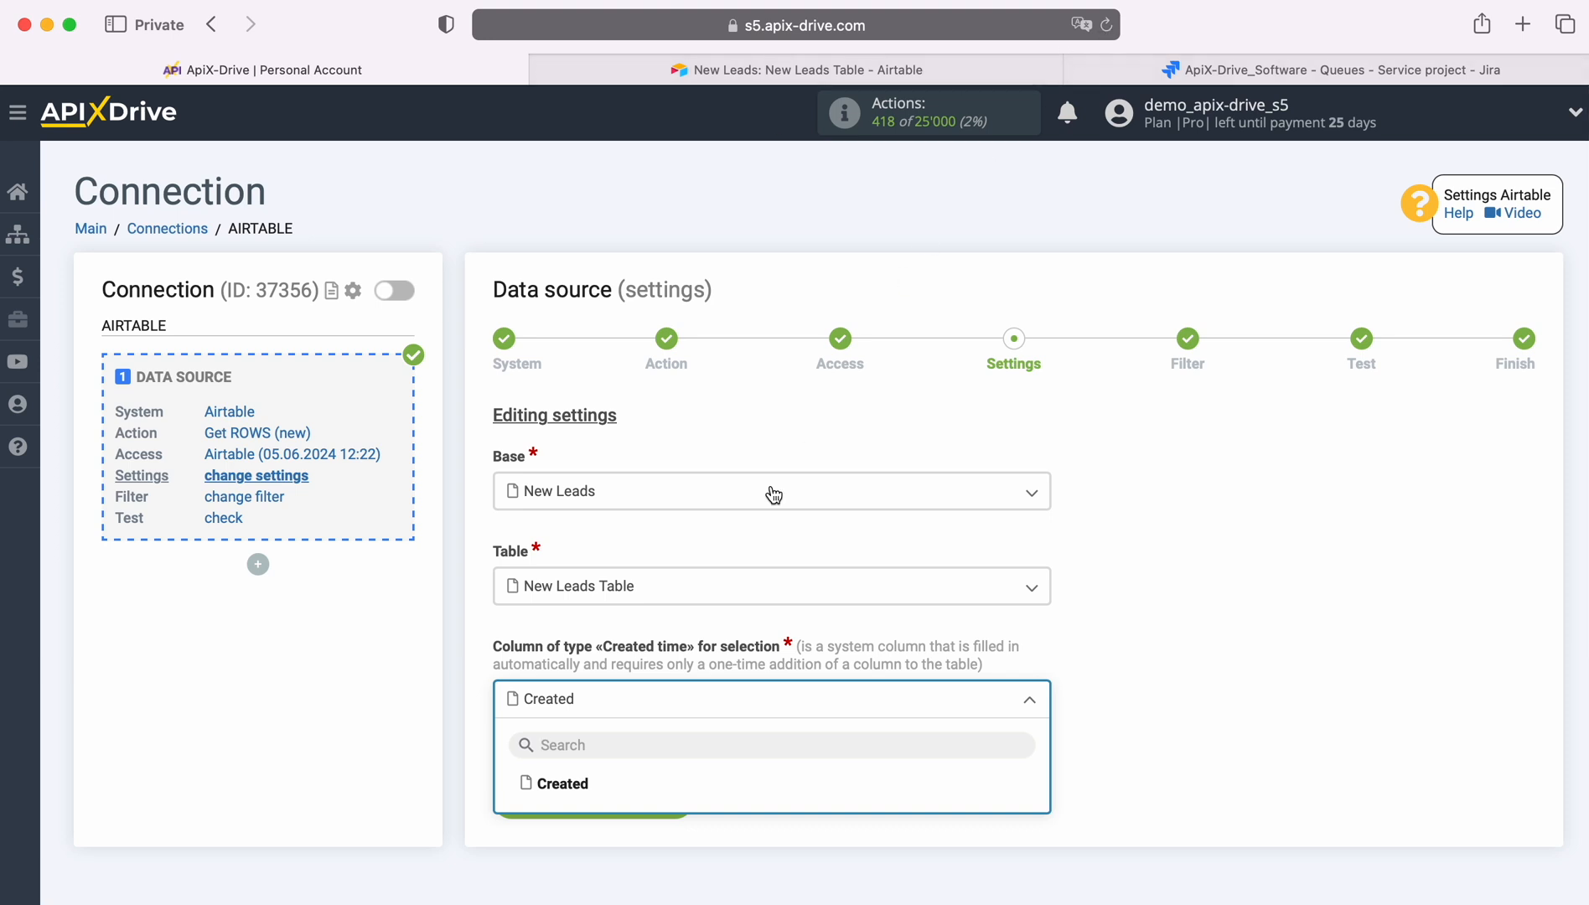
# Choose Created as the created-time column and save the source settings
pyautogui.click(560, 785)
pyautogui.click(679, 798)
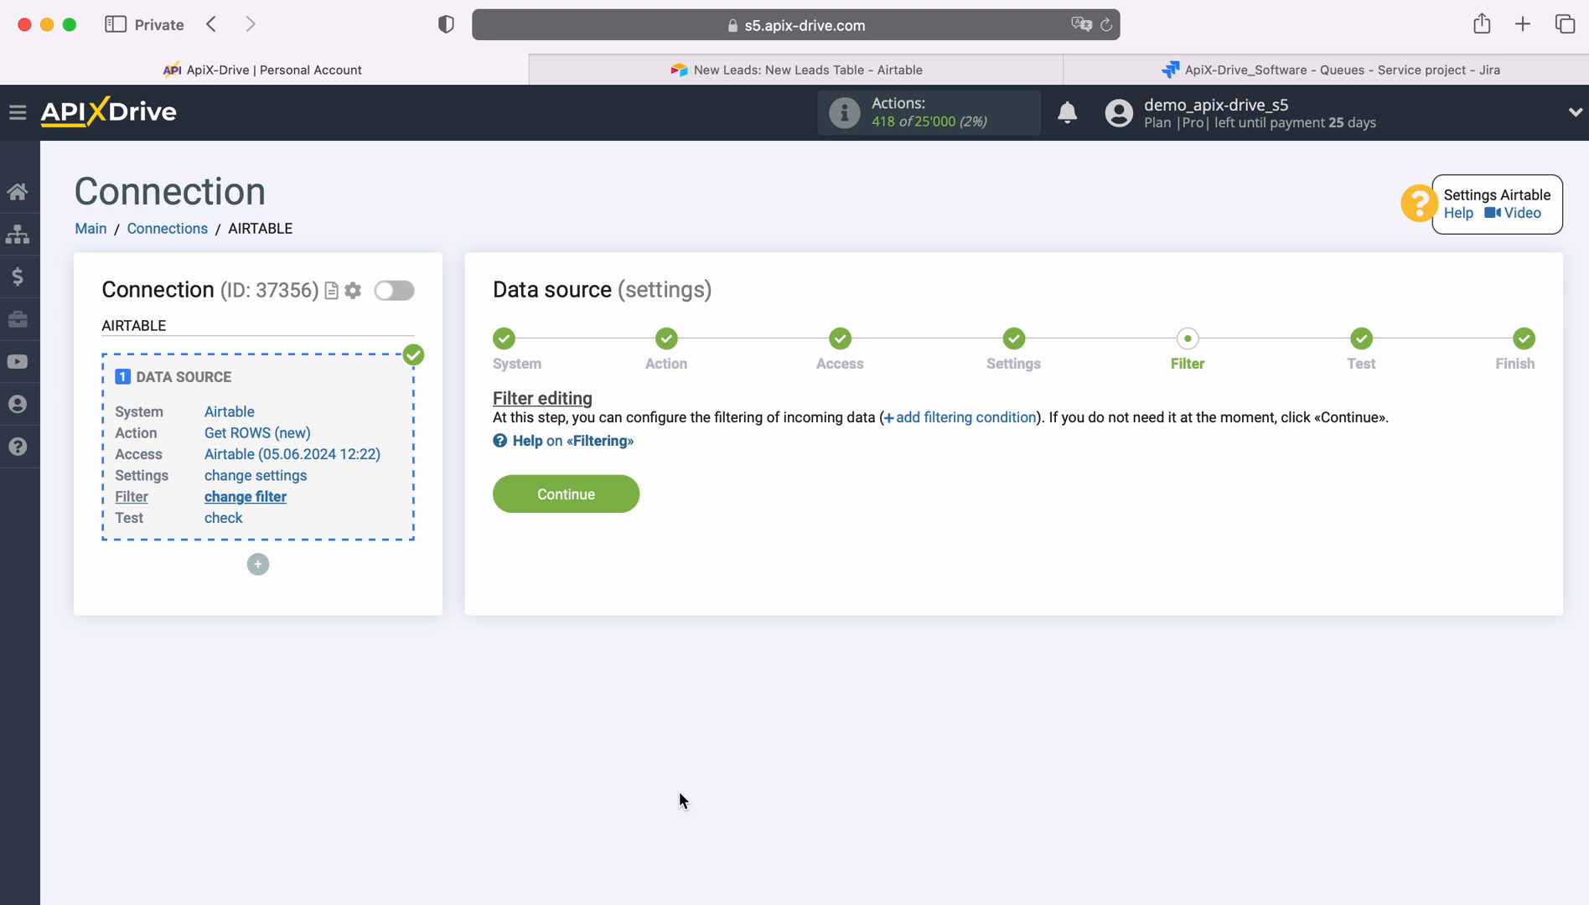
# Skip the filter step and continue past the loaded test data
pyautogui.click(621, 492)
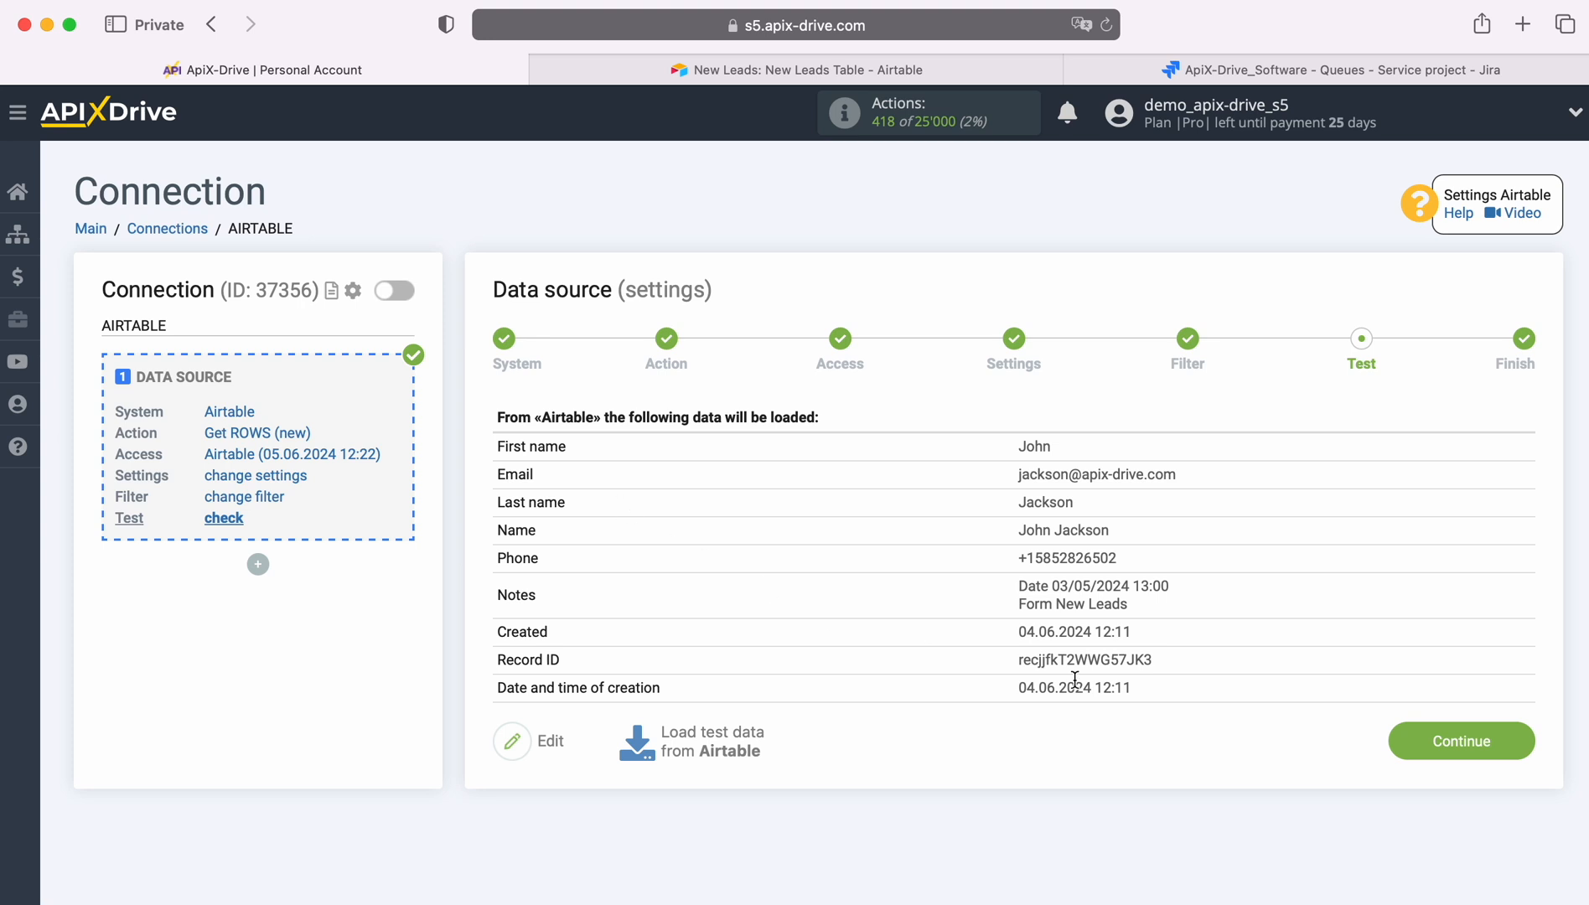
pyautogui.click(1520, 733)
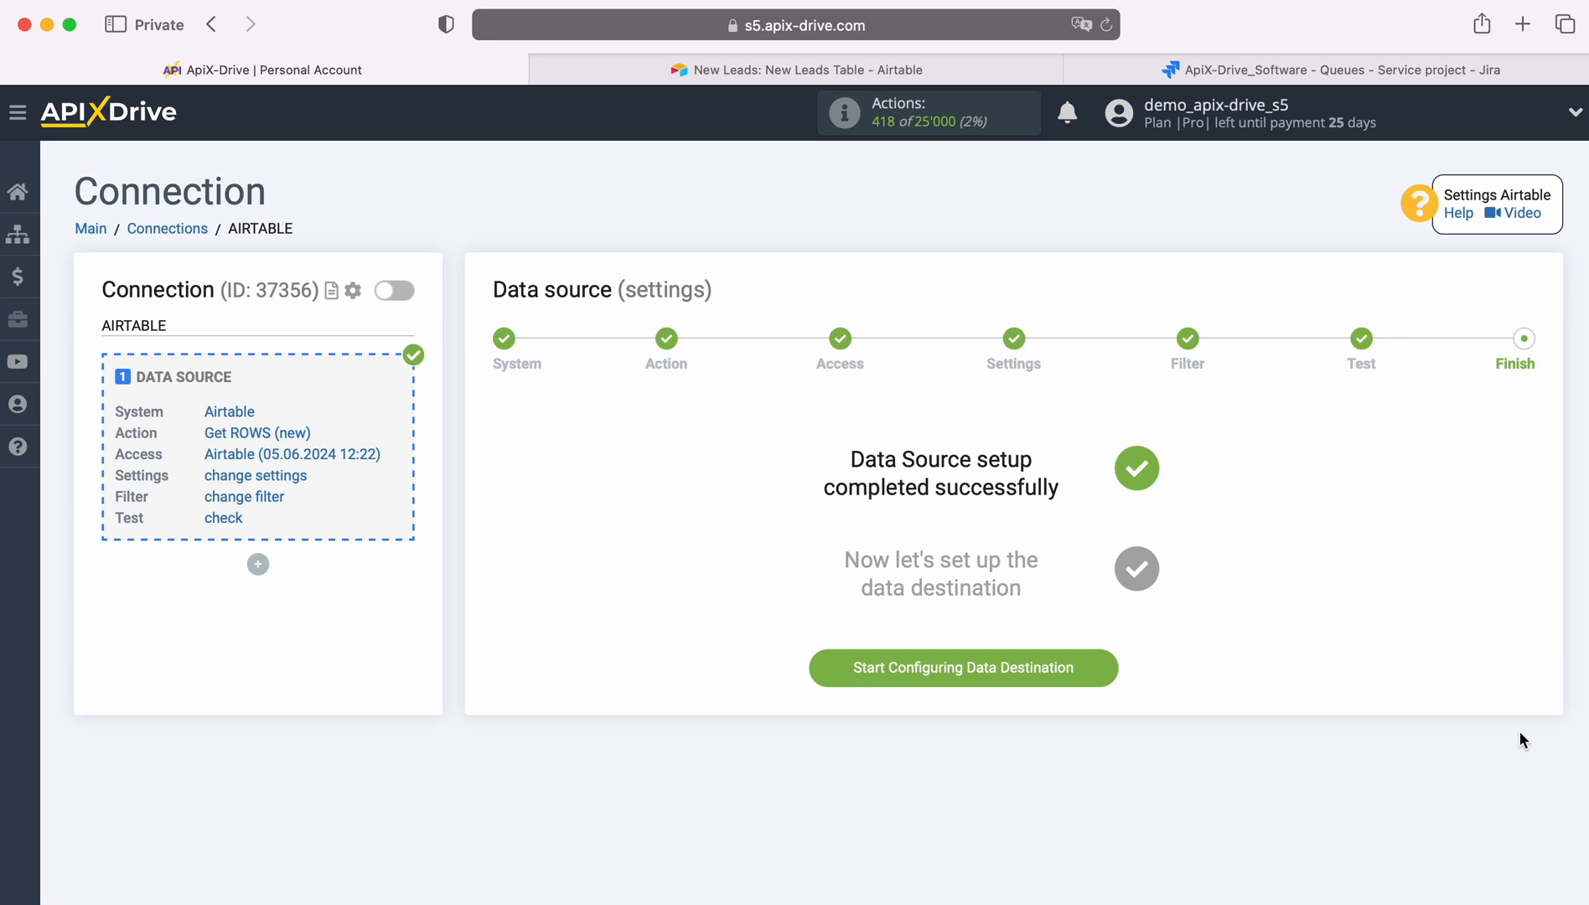
# Start configuring the data destination and choose Jira Software as its system
pyautogui.click(1117, 668)
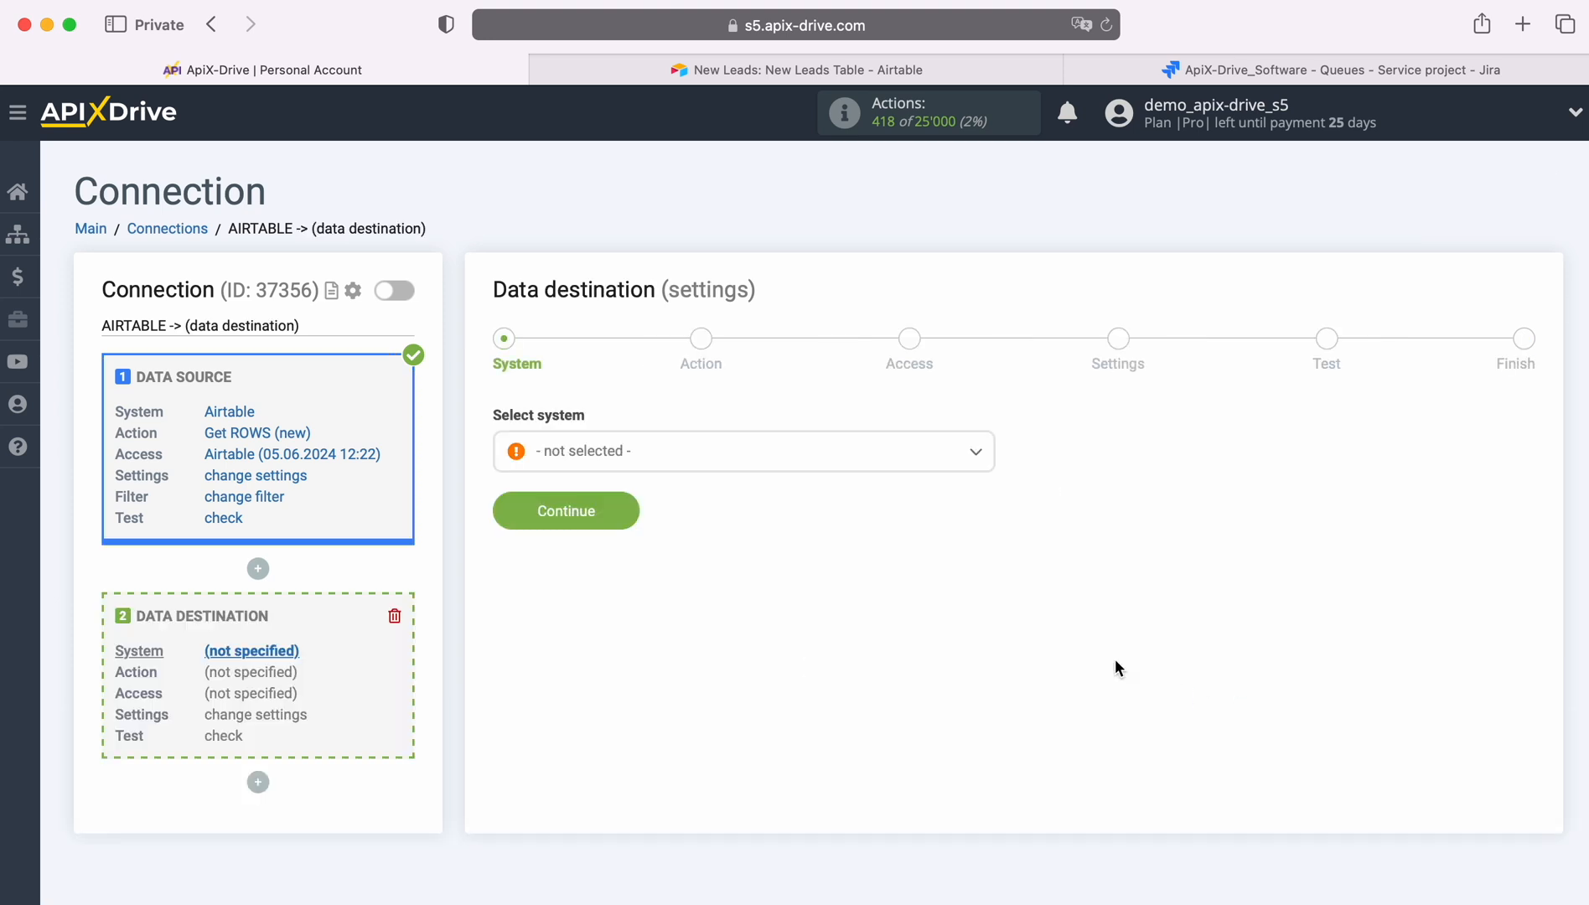
pyautogui.click(801, 459)
pyautogui.scroll(-10, 866, 610)
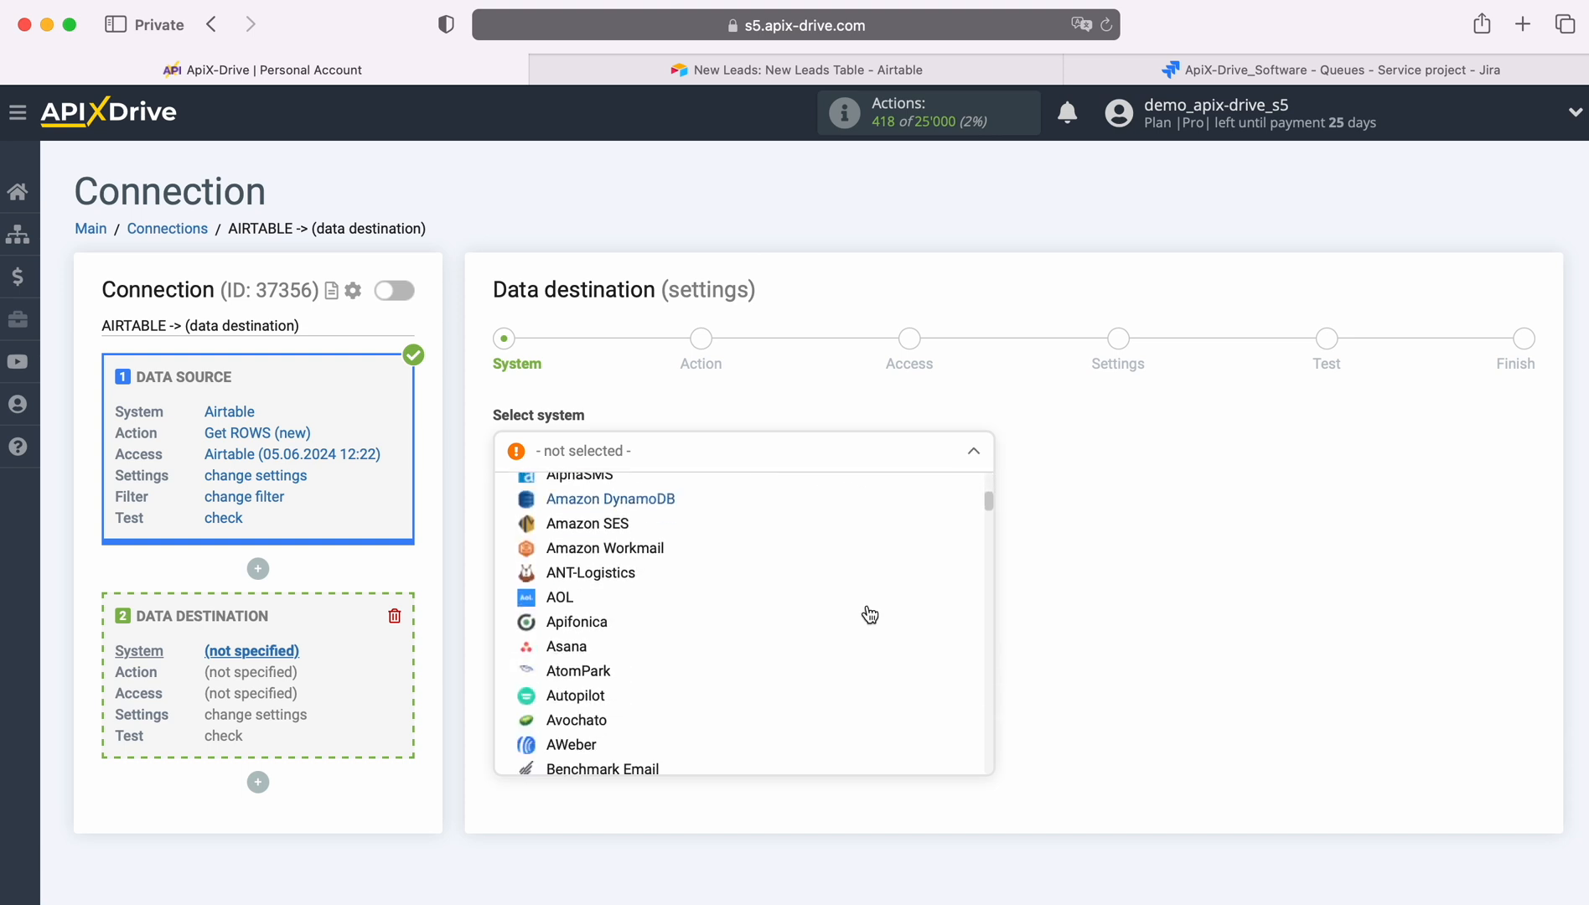
pyautogui.scroll(-15, 869, 614)
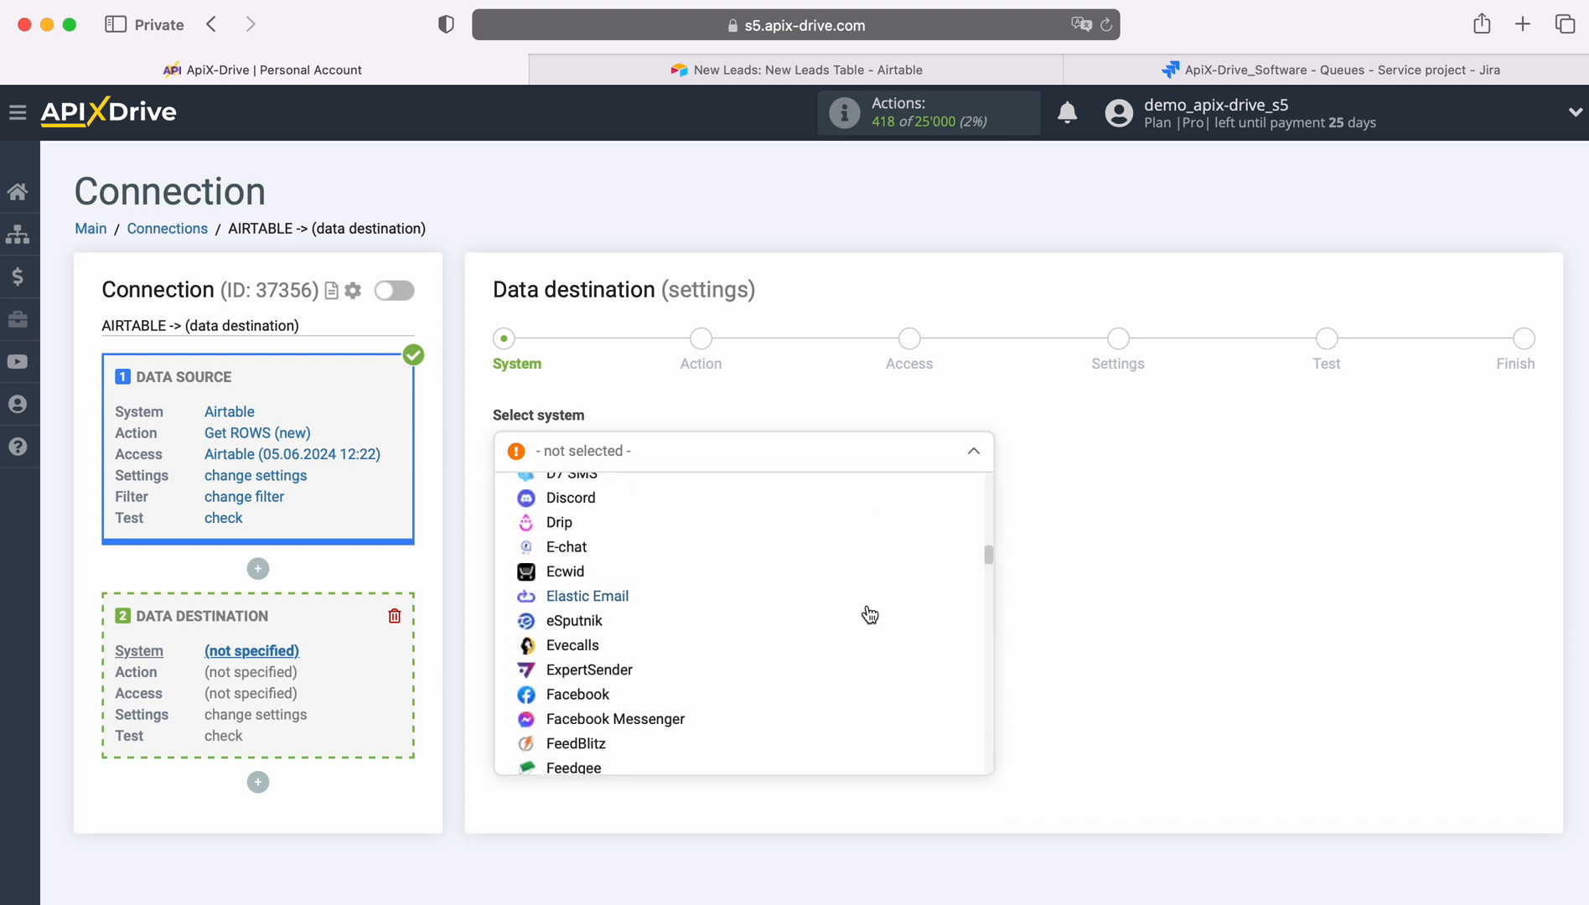
pyautogui.scroll(-10, 869, 615)
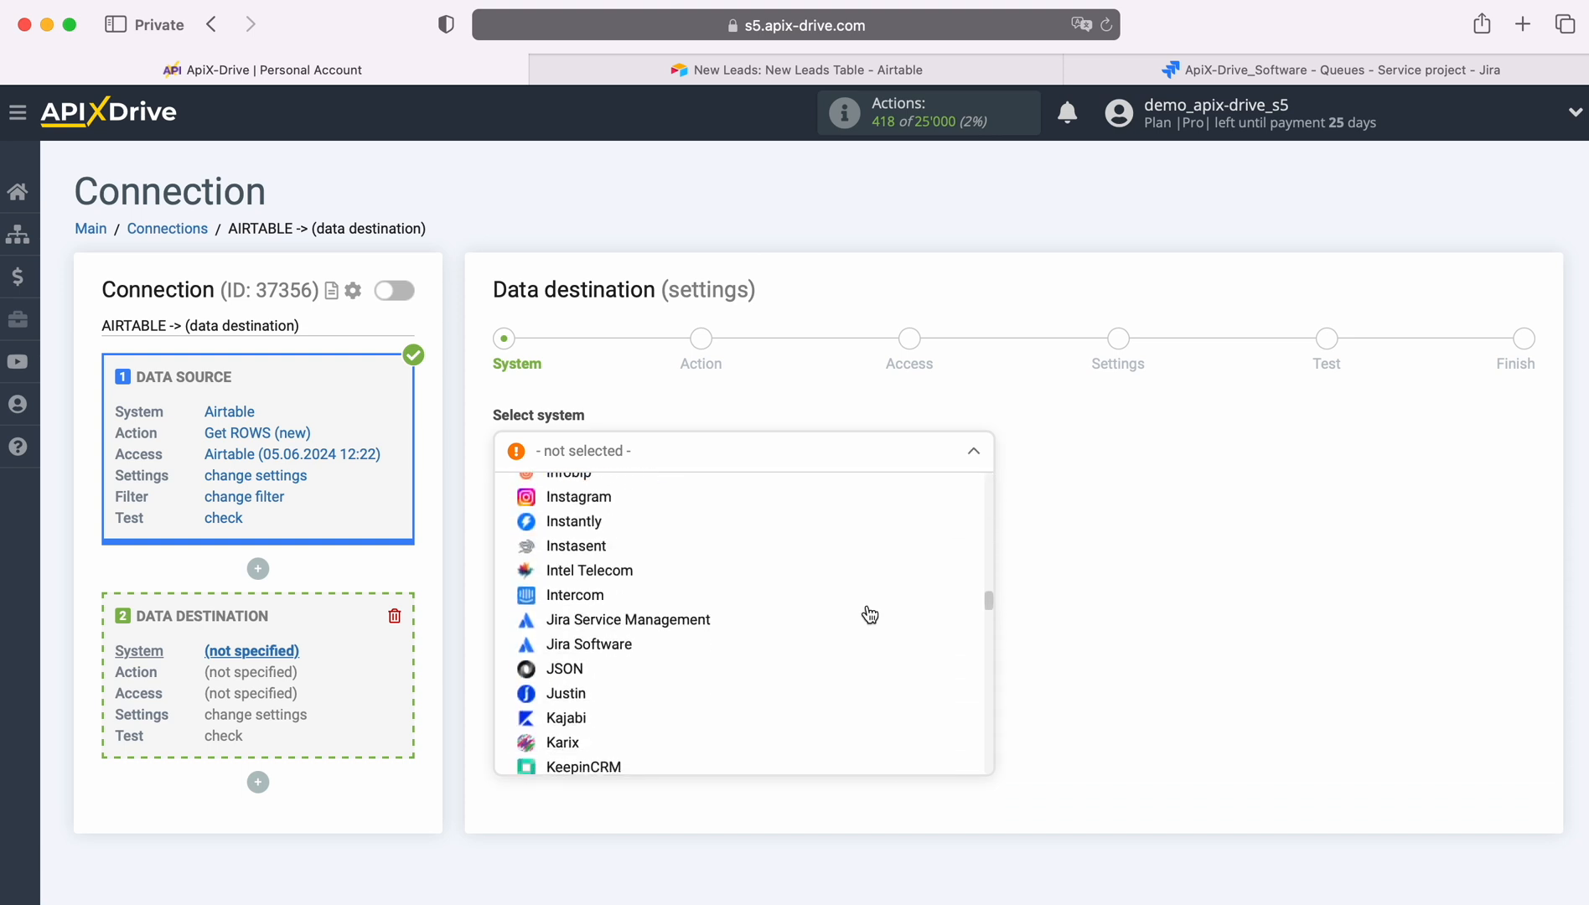
pyautogui.click(668, 644)
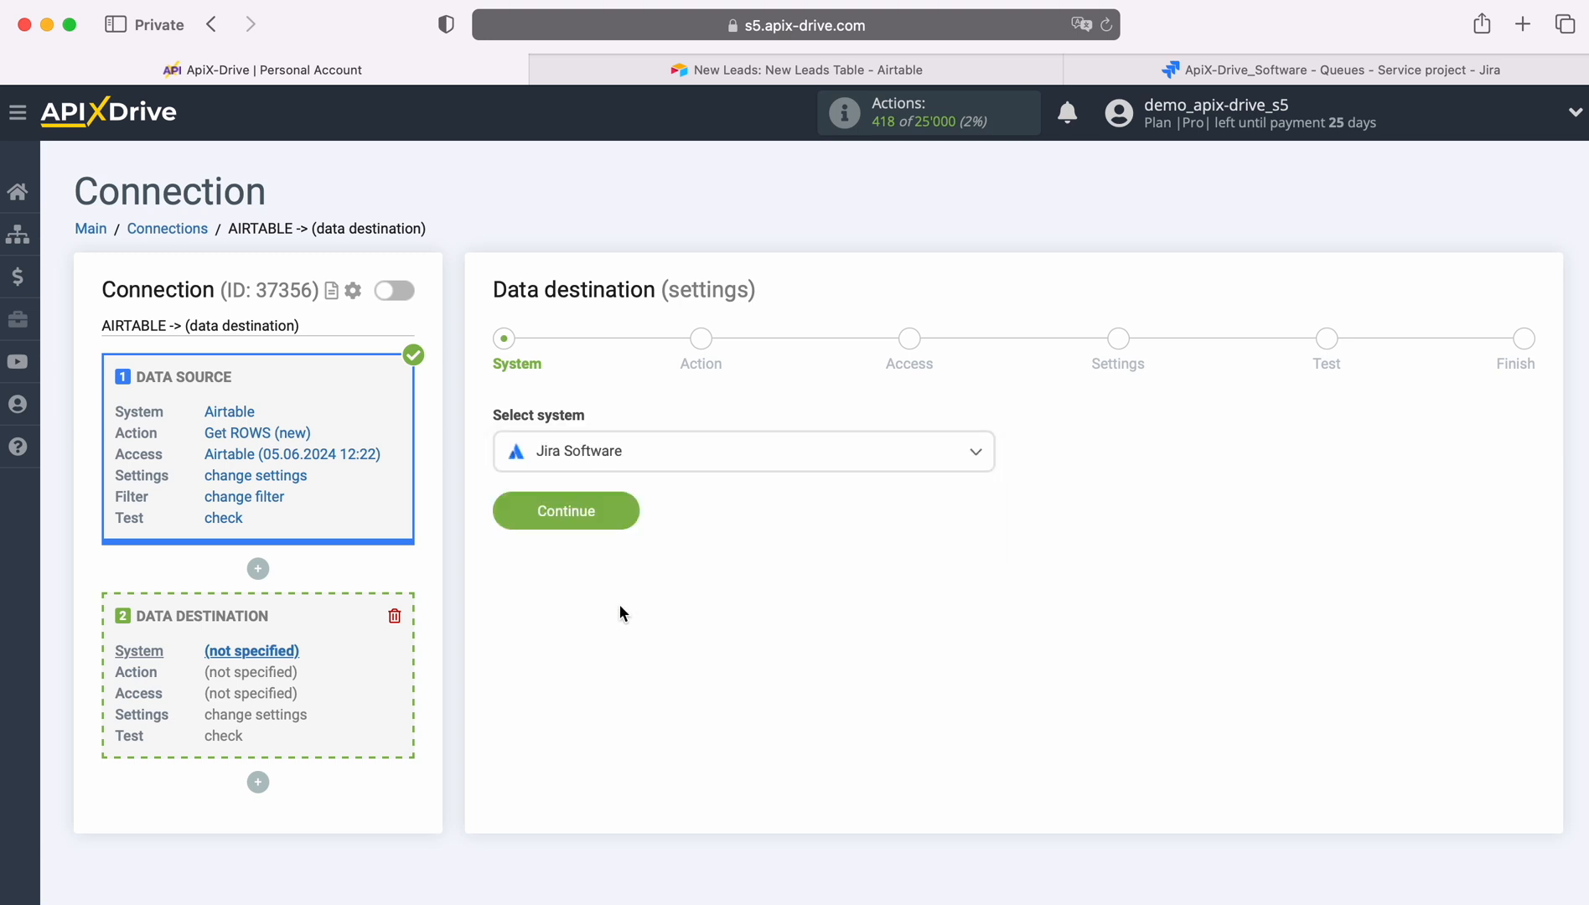
pyautogui.click(622, 509)
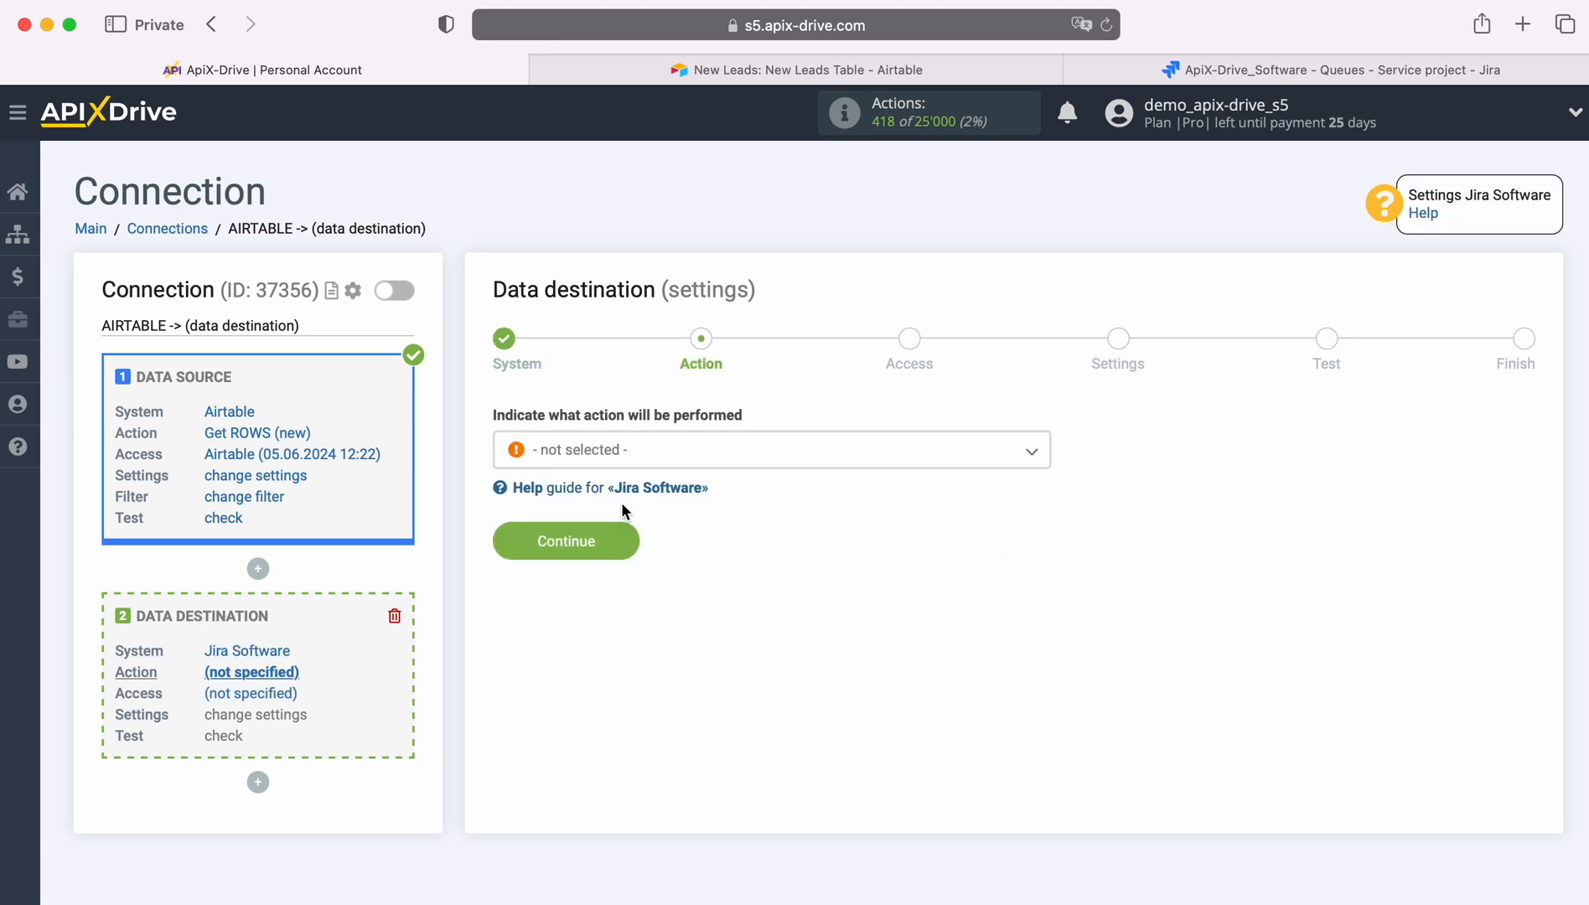
# Set the destination action to Create REQUEST
pyautogui.click(760, 453)
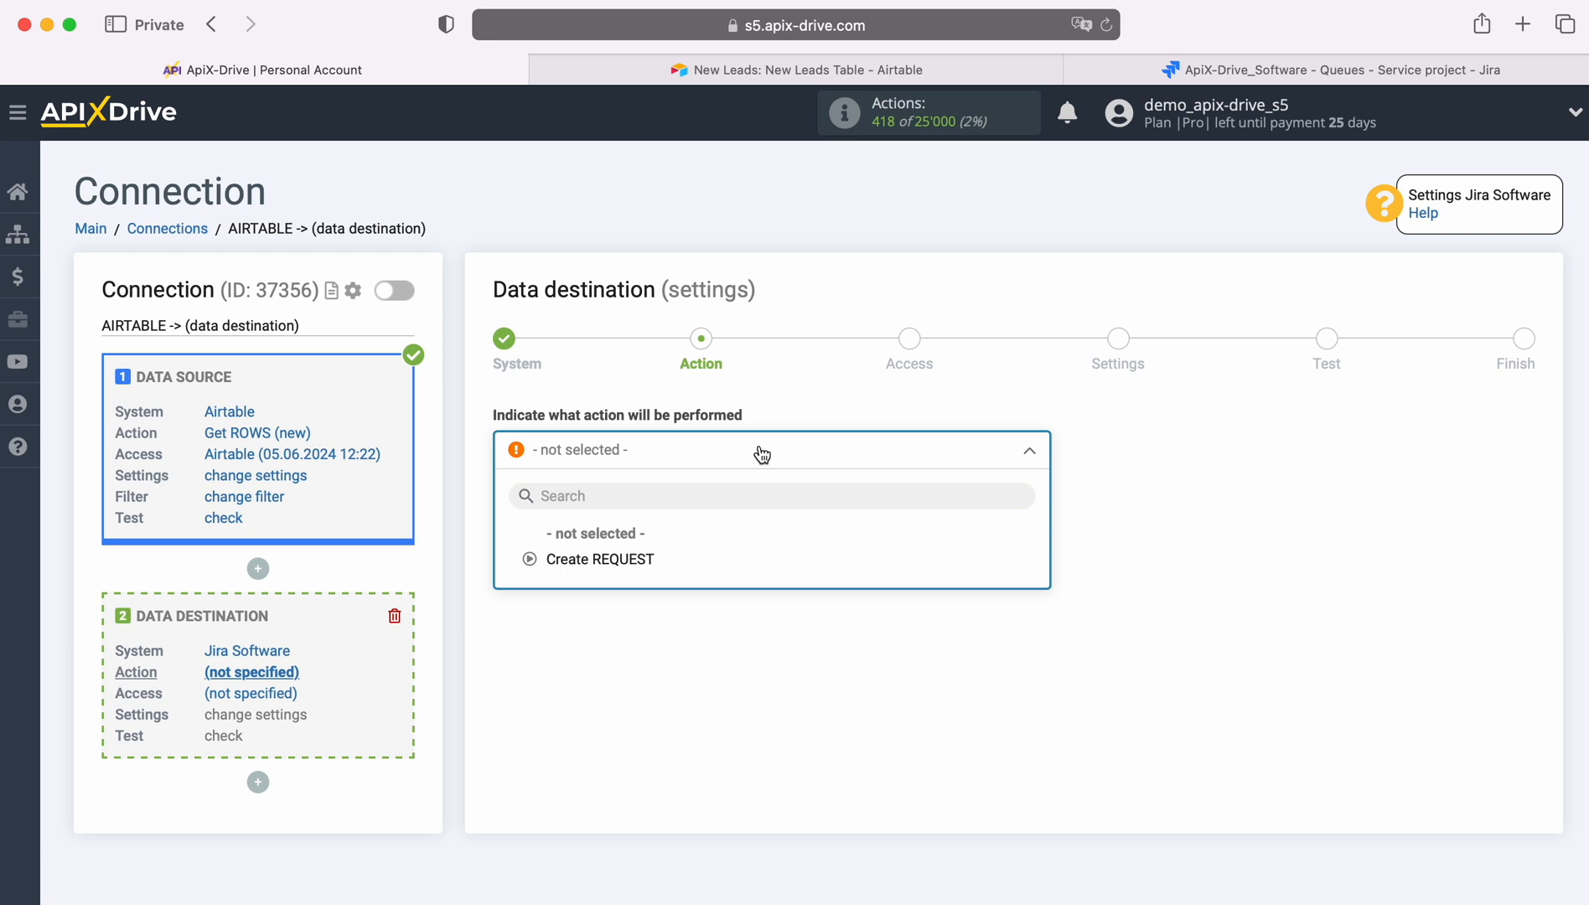
pyautogui.click(648, 560)
pyautogui.click(633, 545)
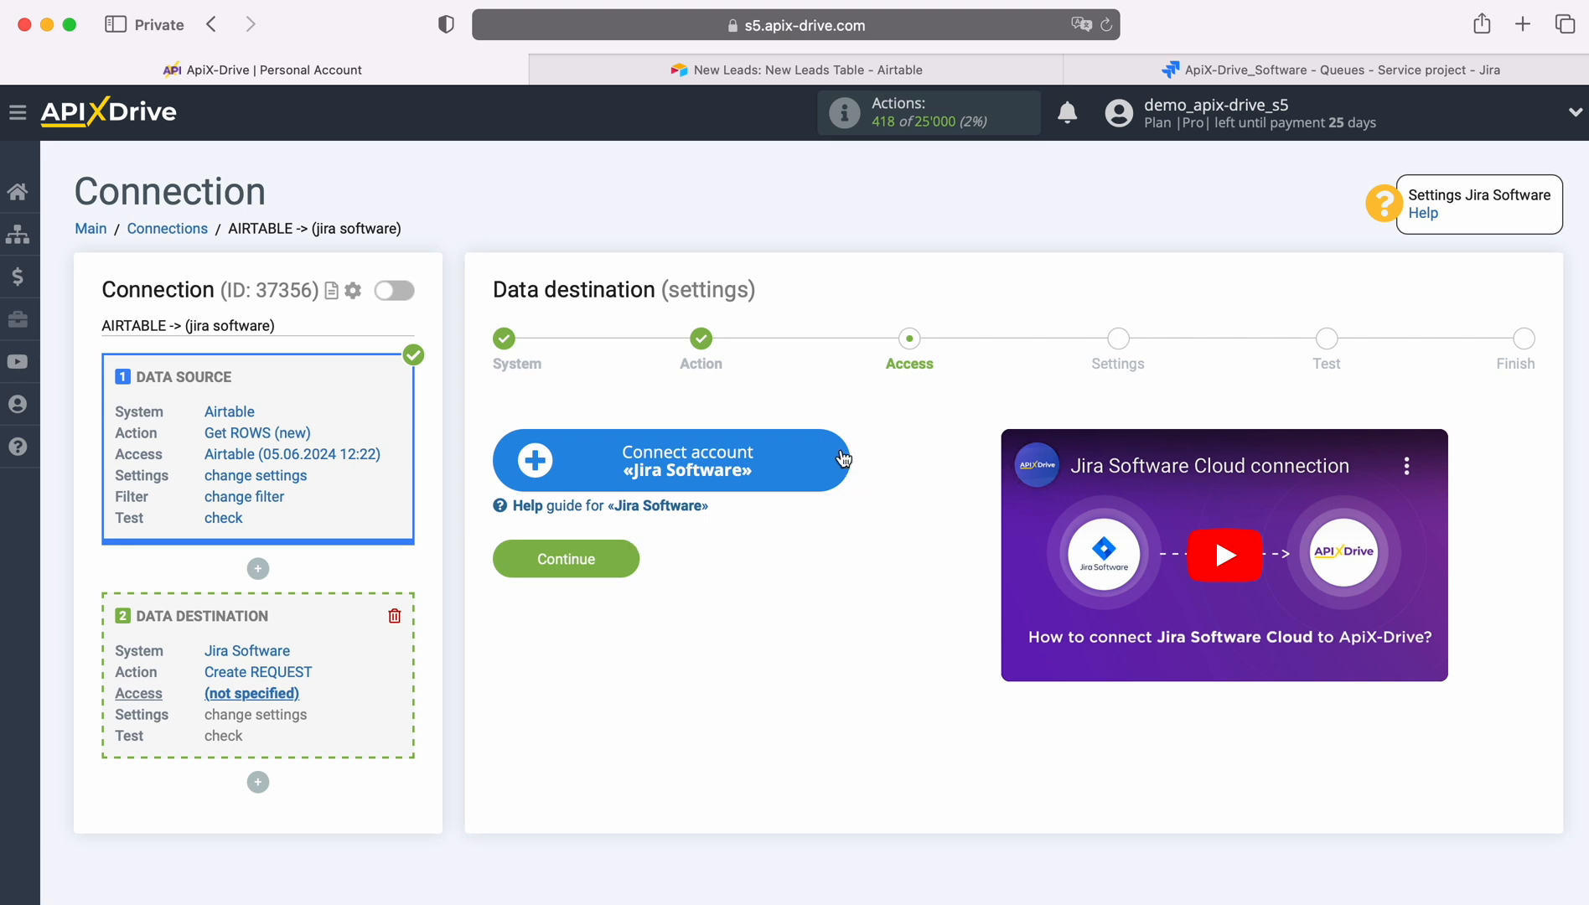
# Connect a Jira Software account by logging in to Atlassian with the account e-mail and password
pyautogui.click(843, 458)
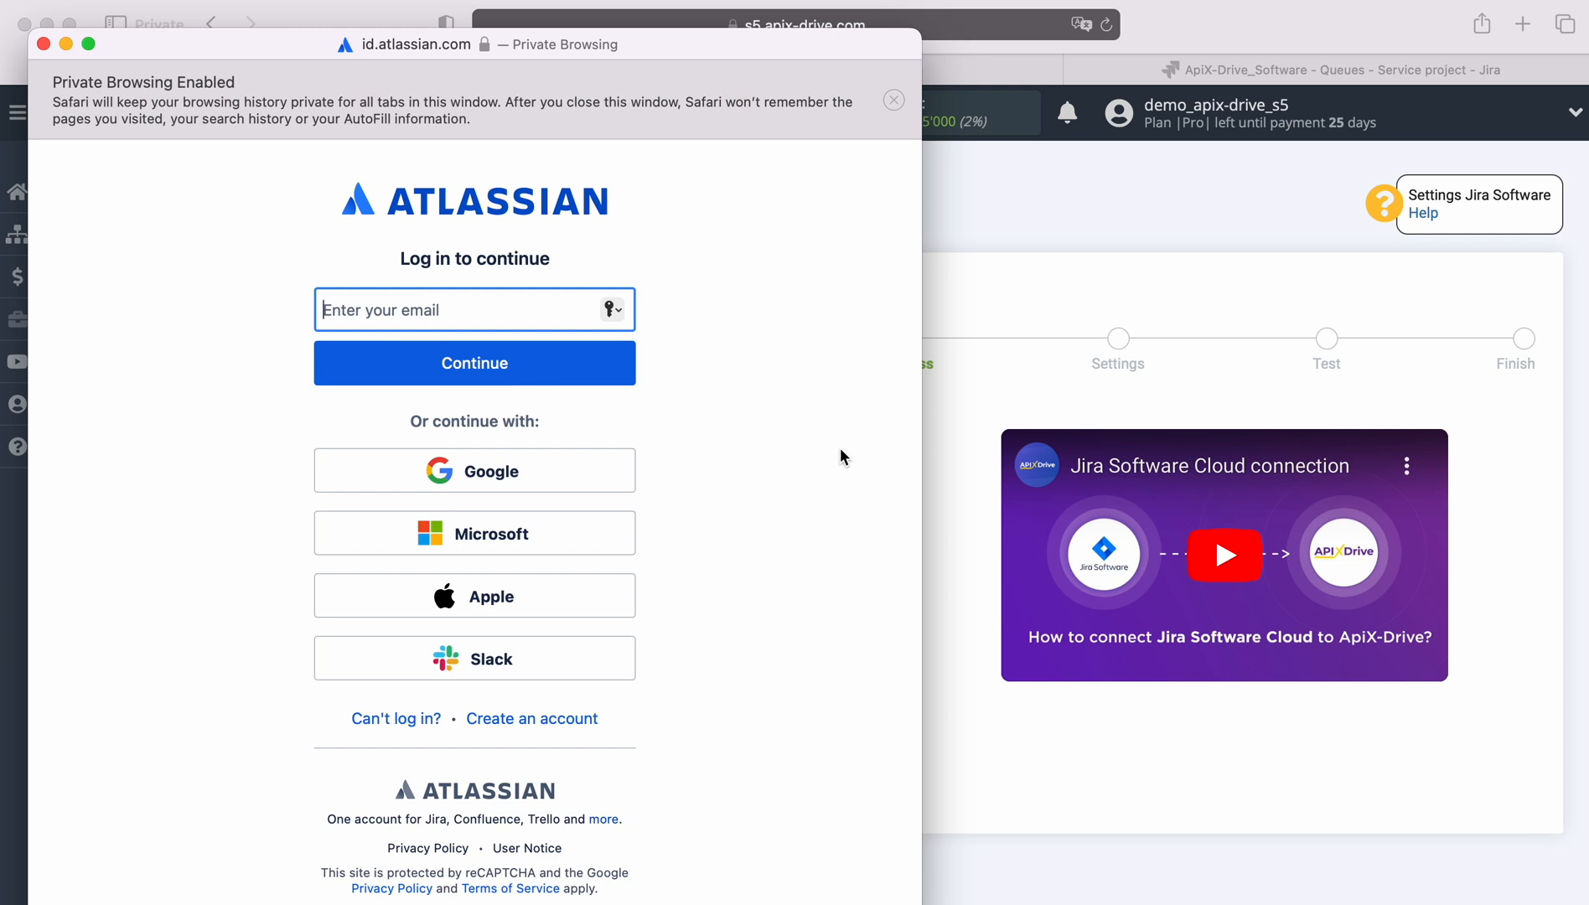
pyautogui.rightClick(426, 304)
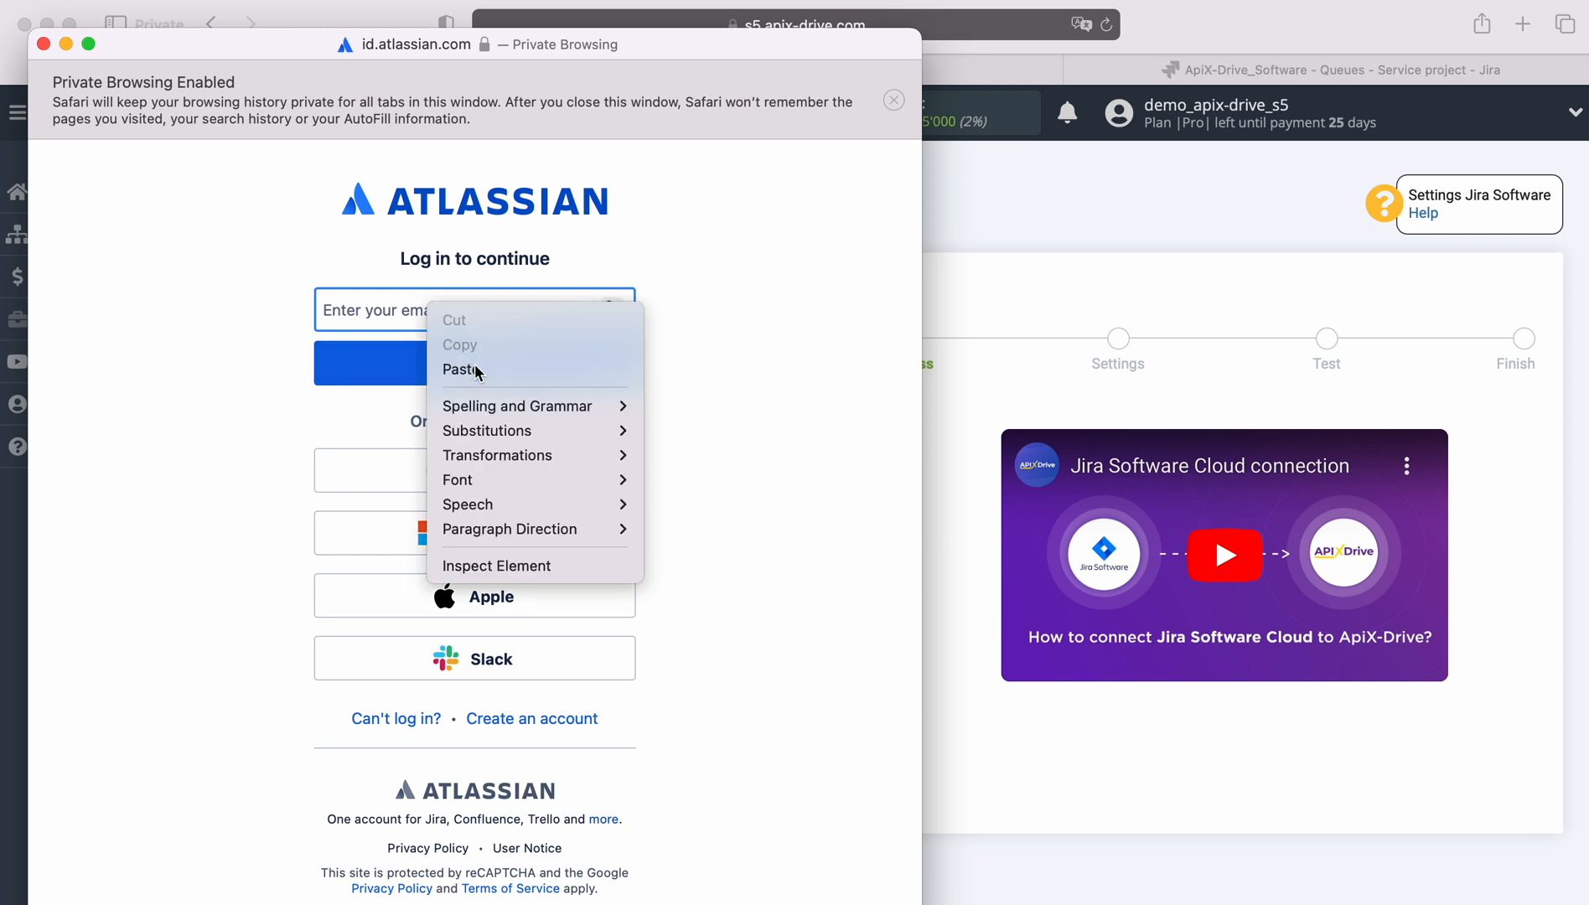
pyautogui.click(475, 366)
pyautogui.click(499, 375)
pyautogui.write('••••••••')
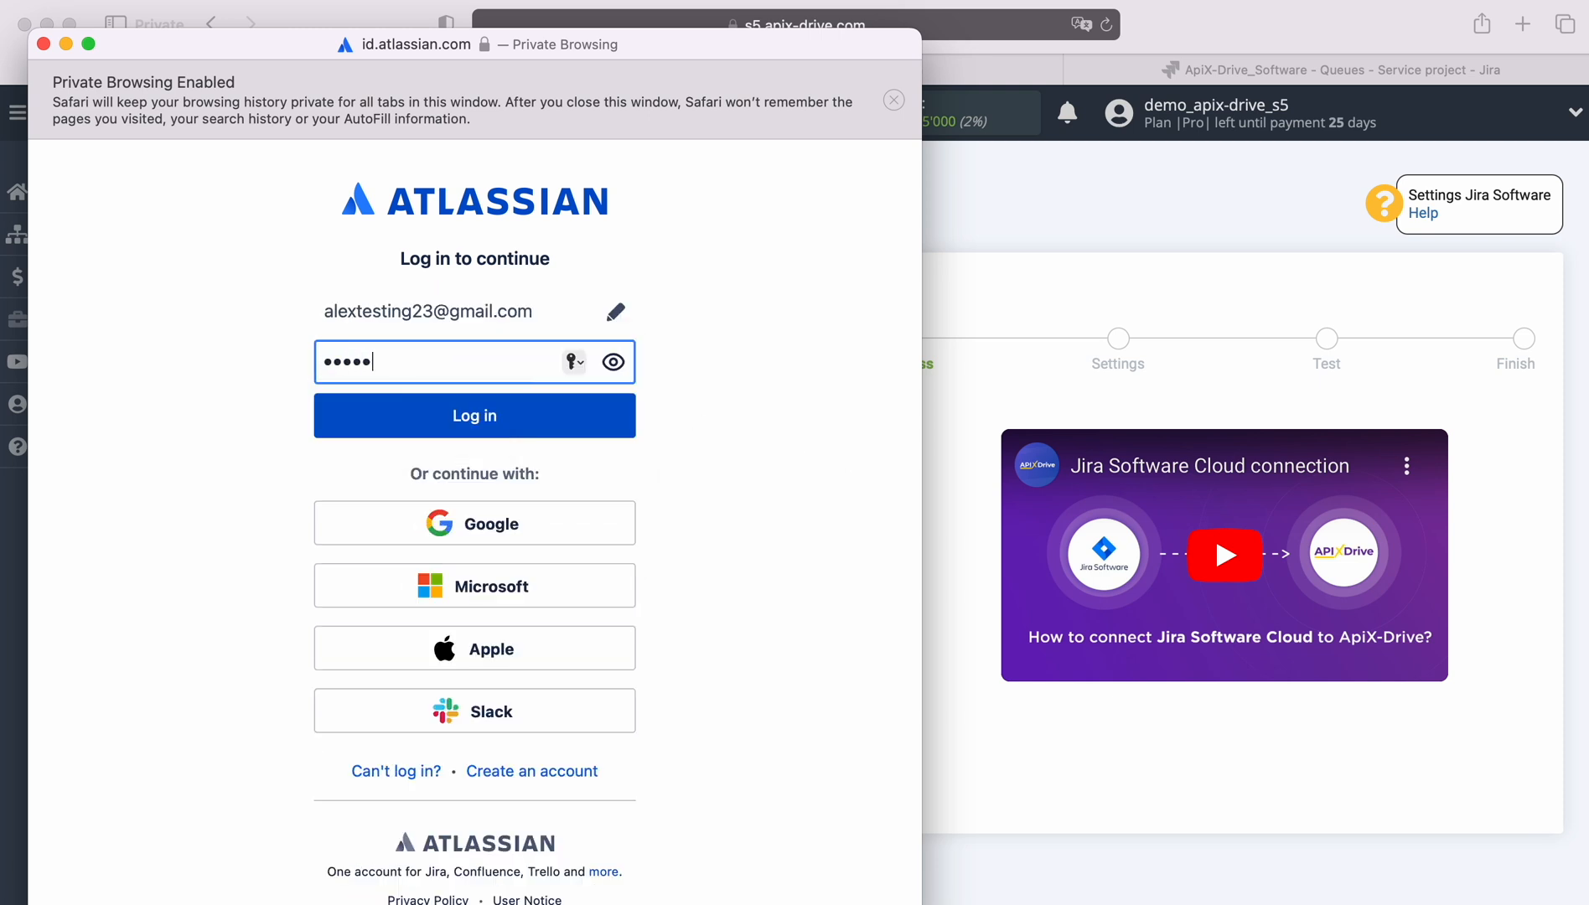
pyautogui.click(488, 404)
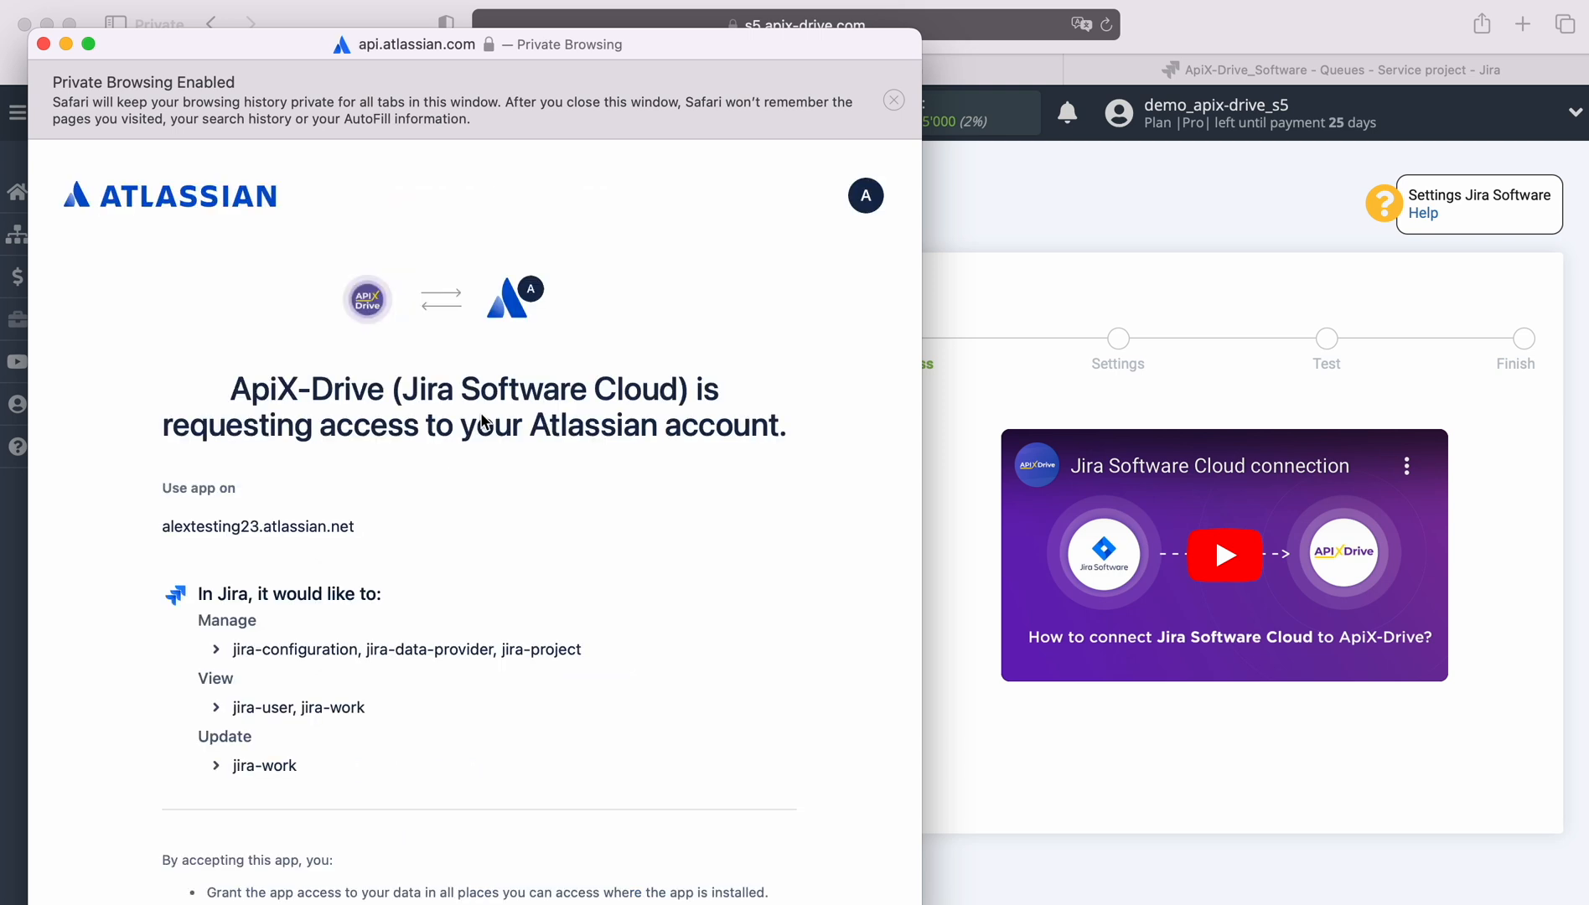
# Accept ApiX-Drive's access request, select the connected Jira account as the login and continue
pyautogui.scroll(-5, 482, 419)
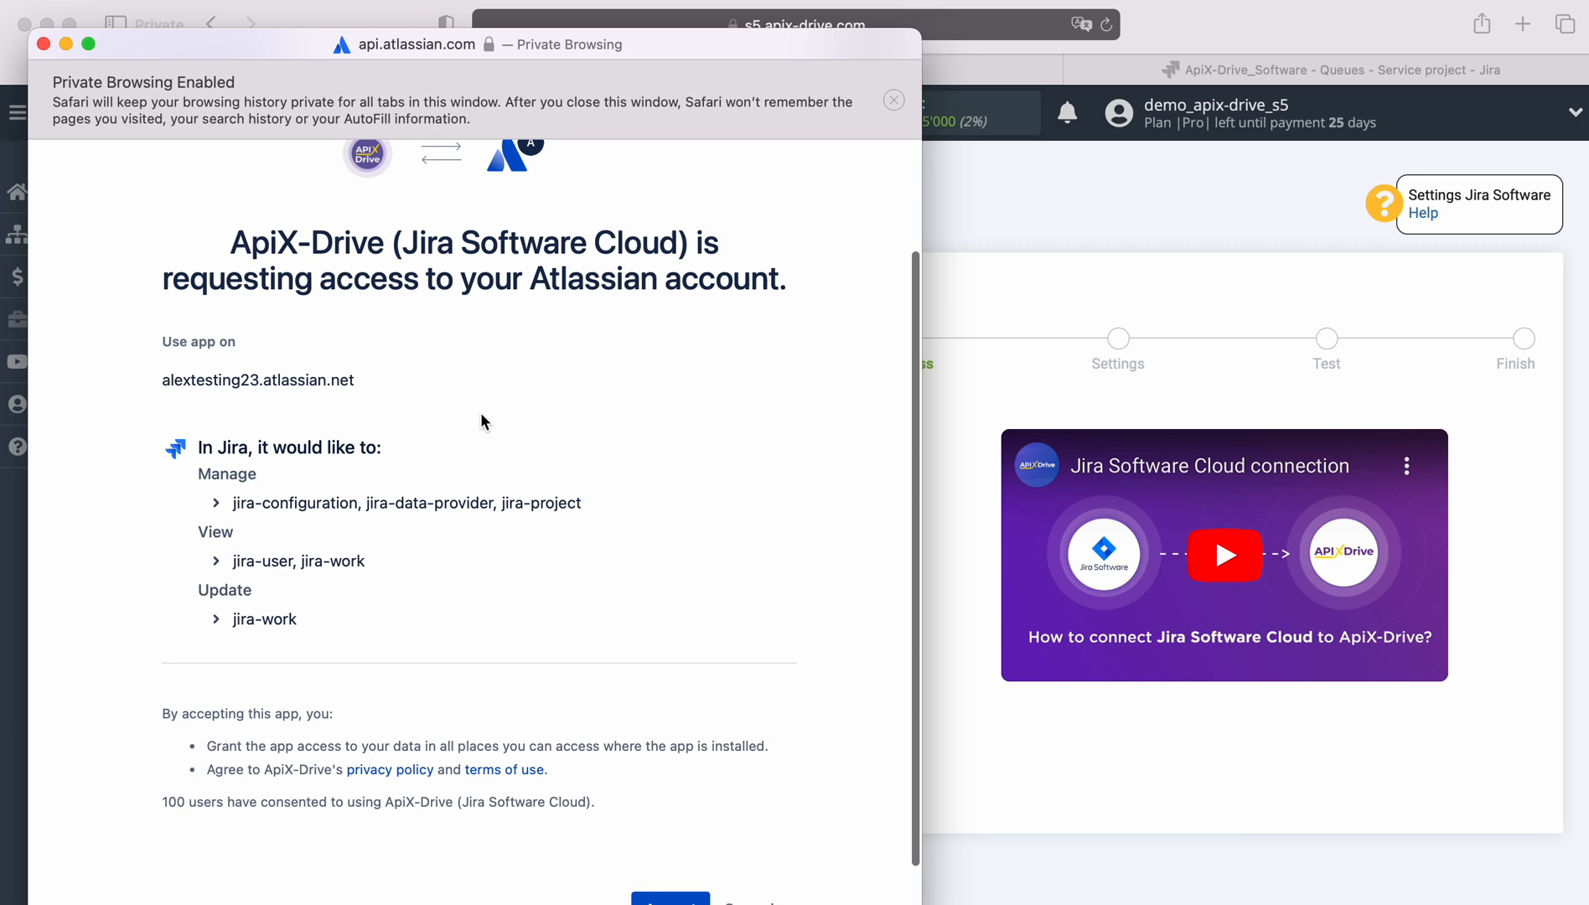
pyautogui.click(660, 851)
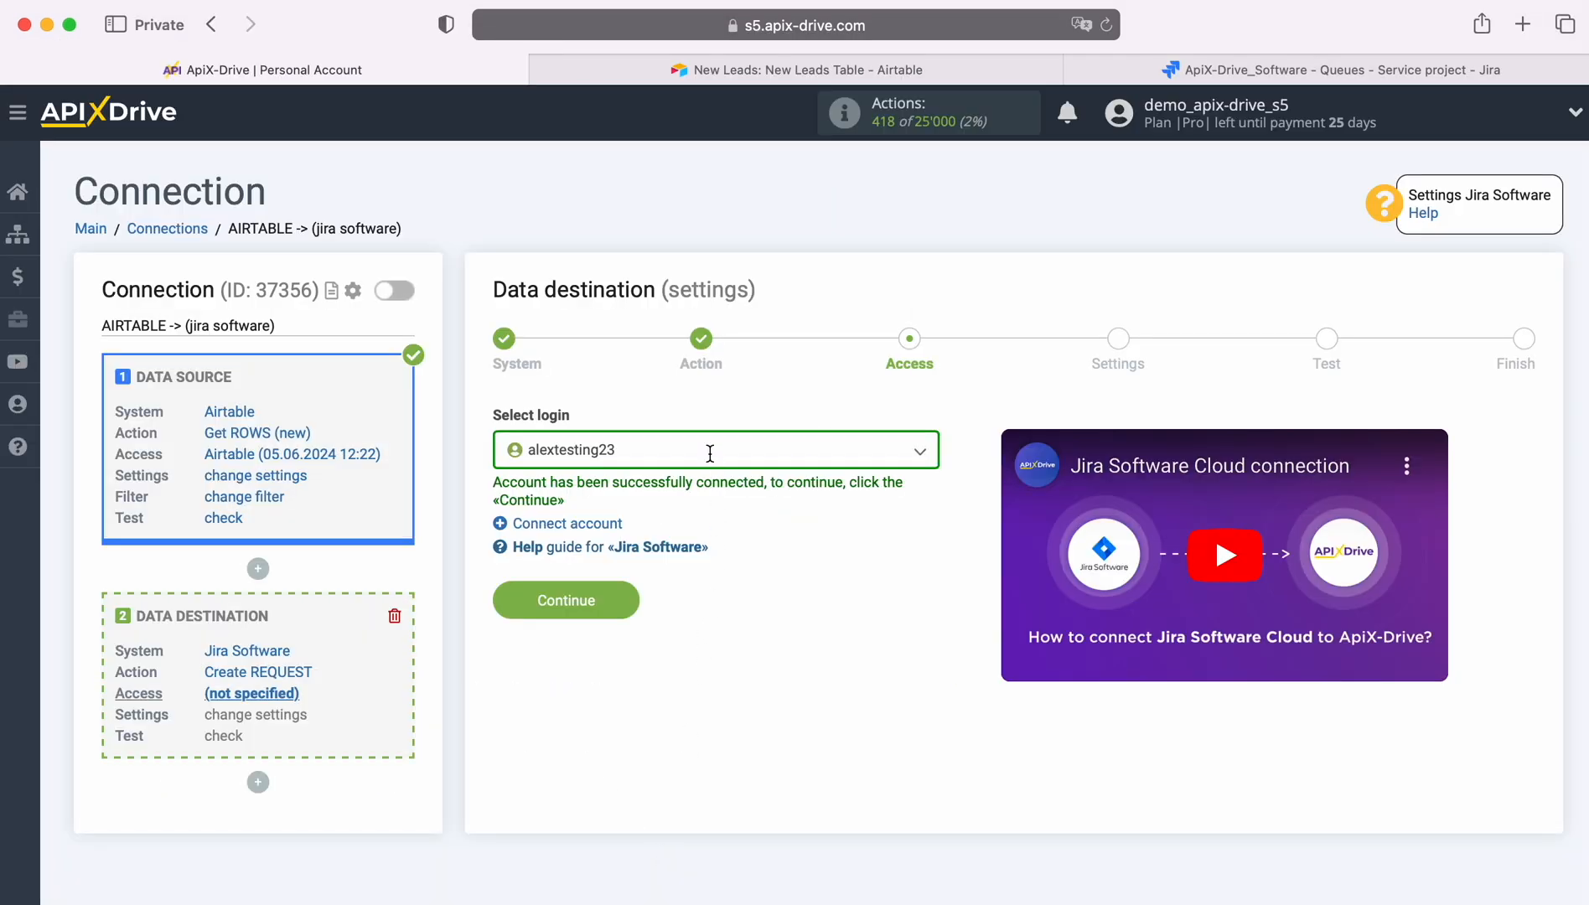
pyautogui.click(710, 453)
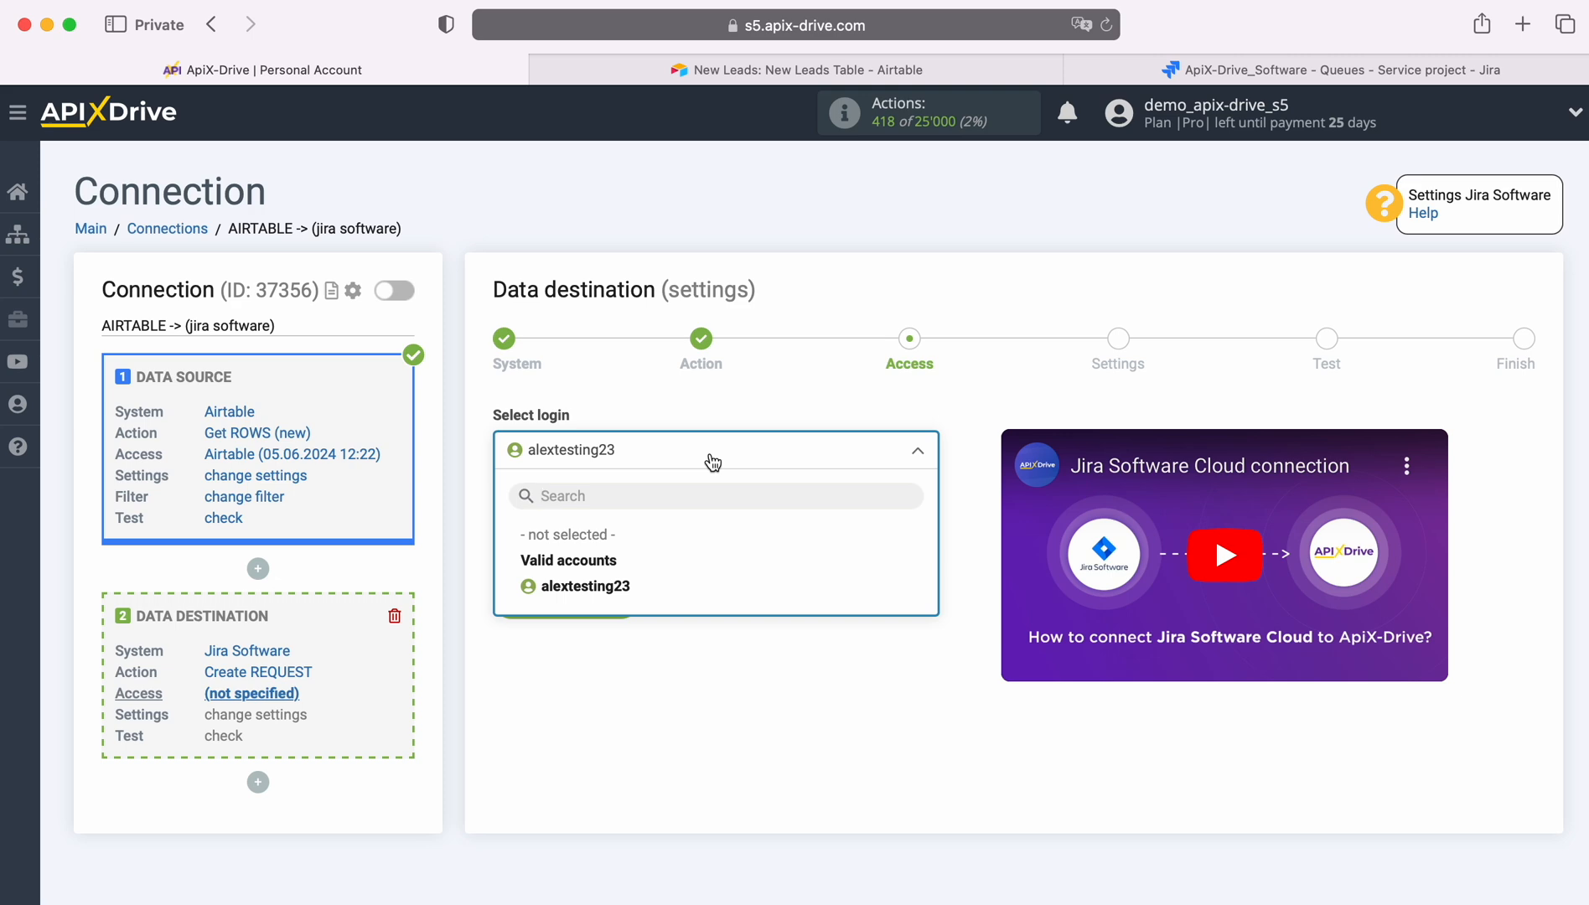
pyautogui.click(624, 586)
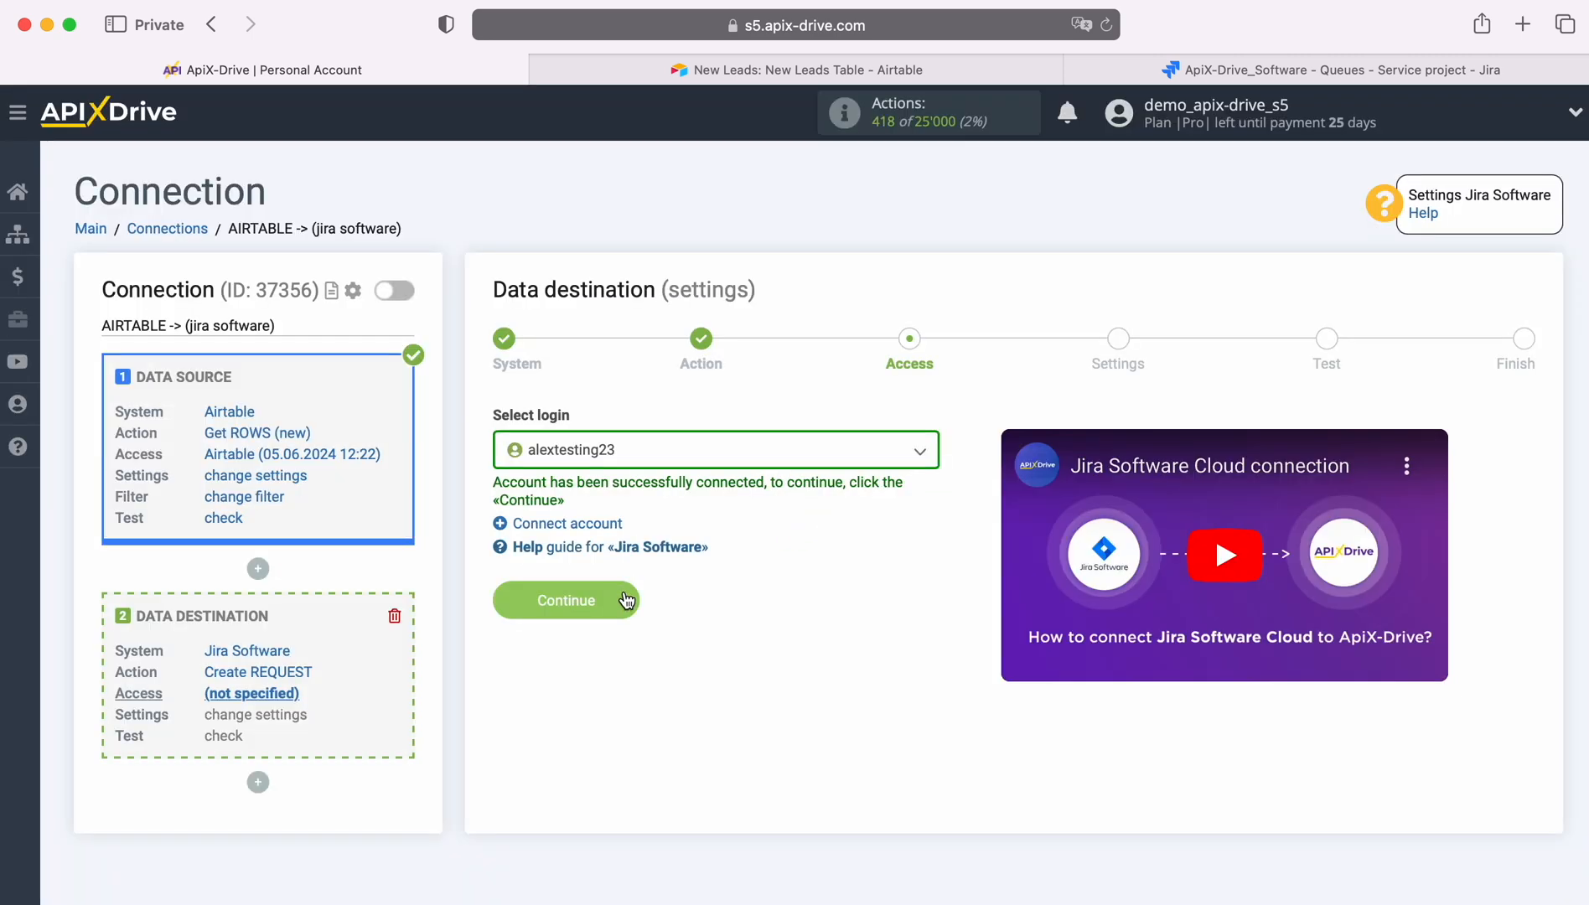
pyautogui.click(626, 600)
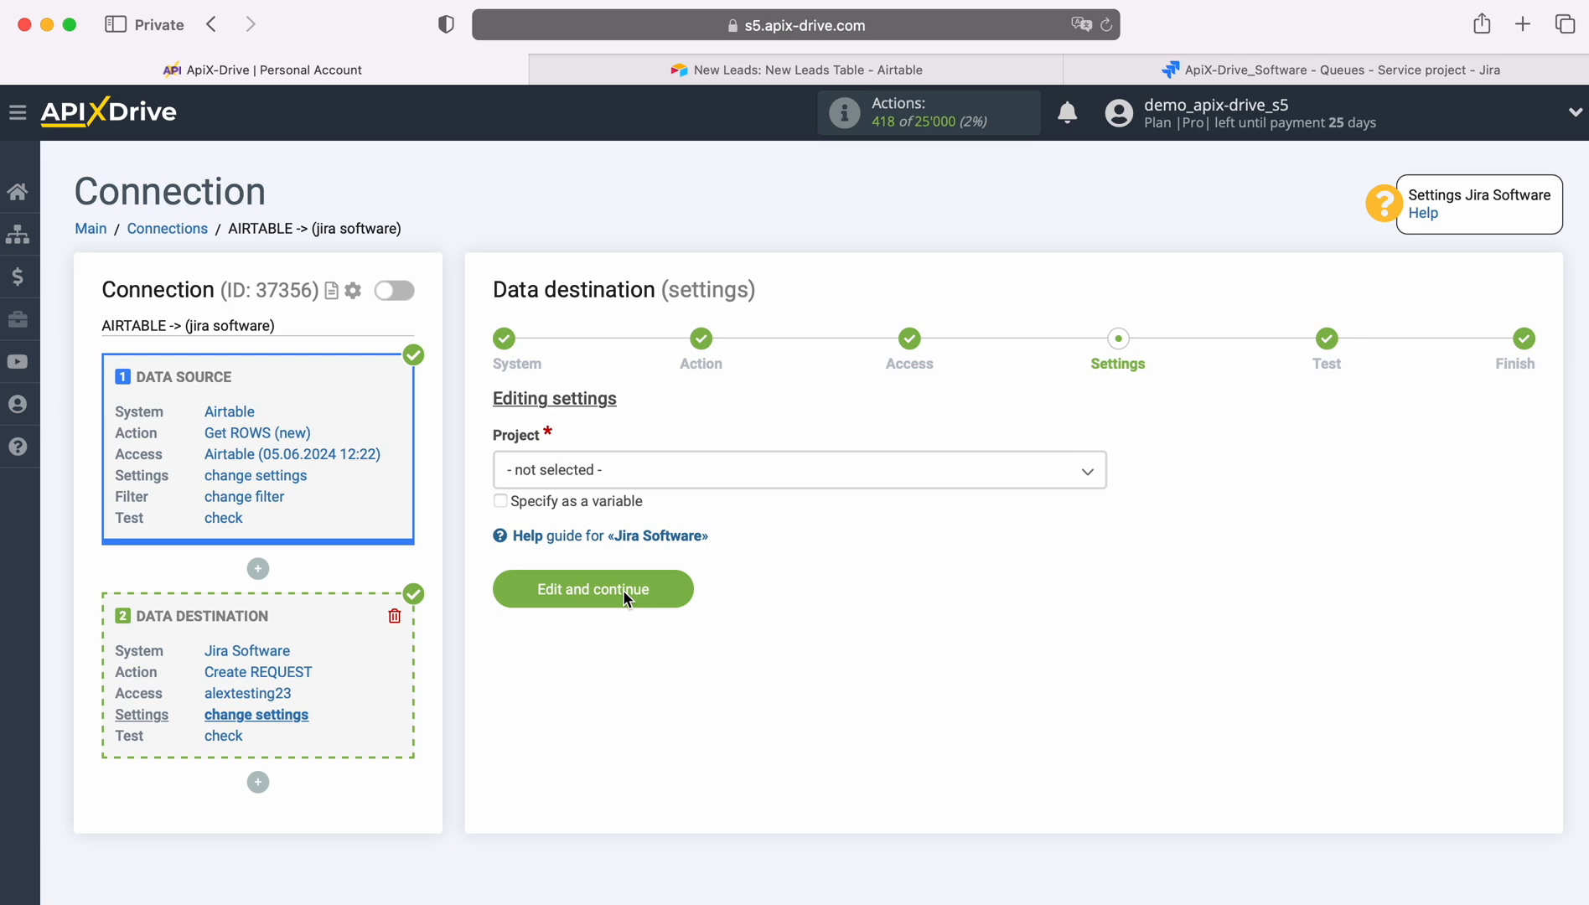
# Set the destination project to ApiX-Drive_Software and the request type to Task
pyautogui.click(627, 470)
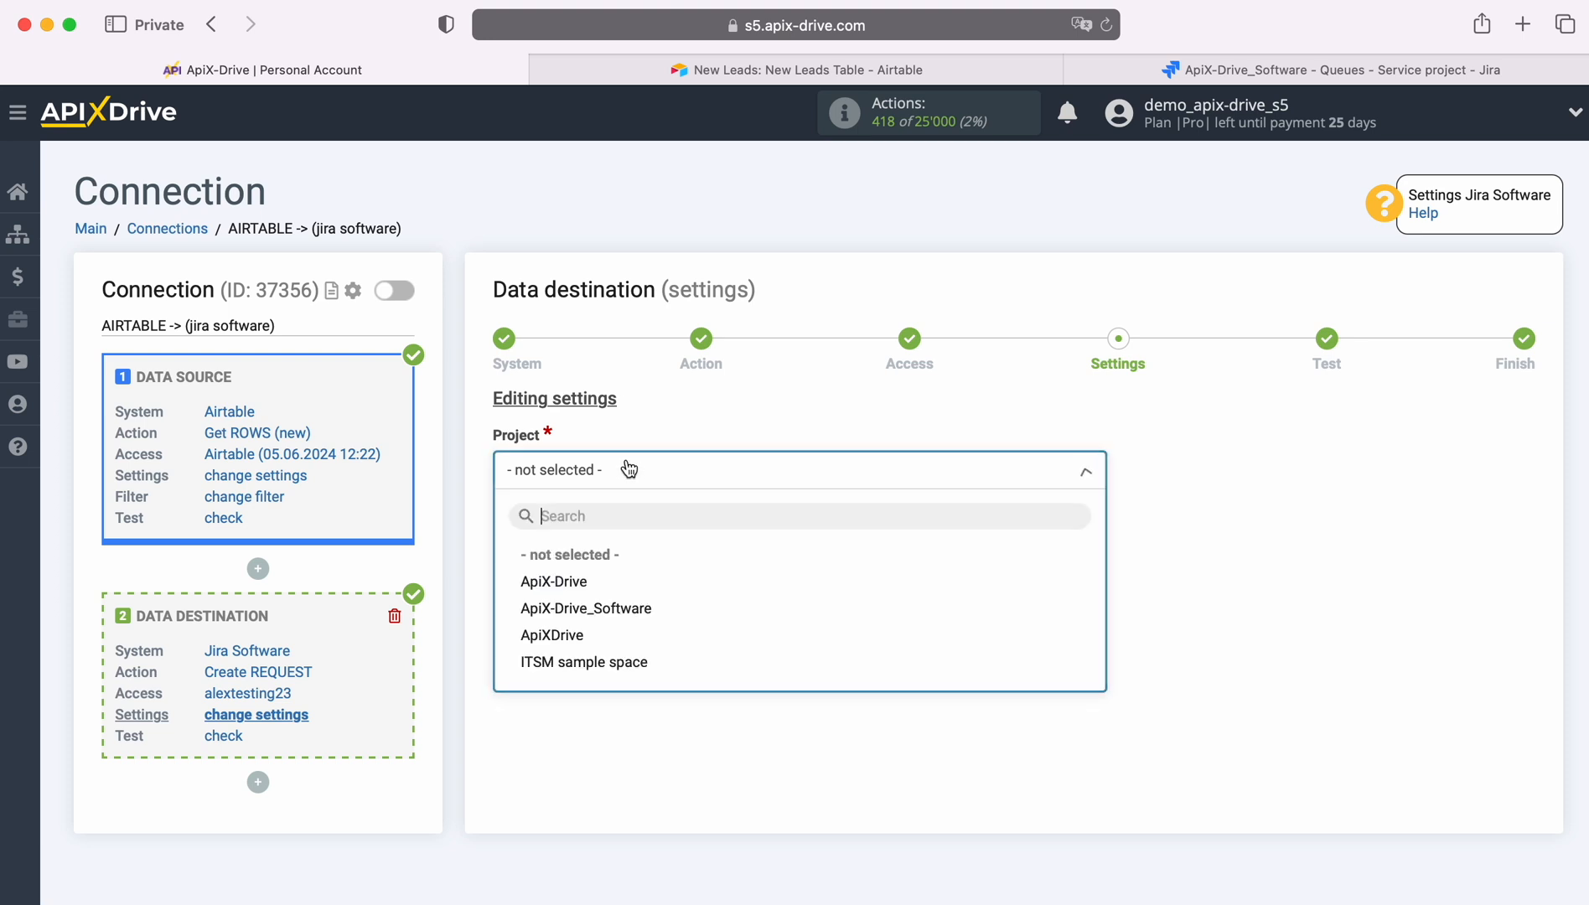
pyautogui.click(608, 610)
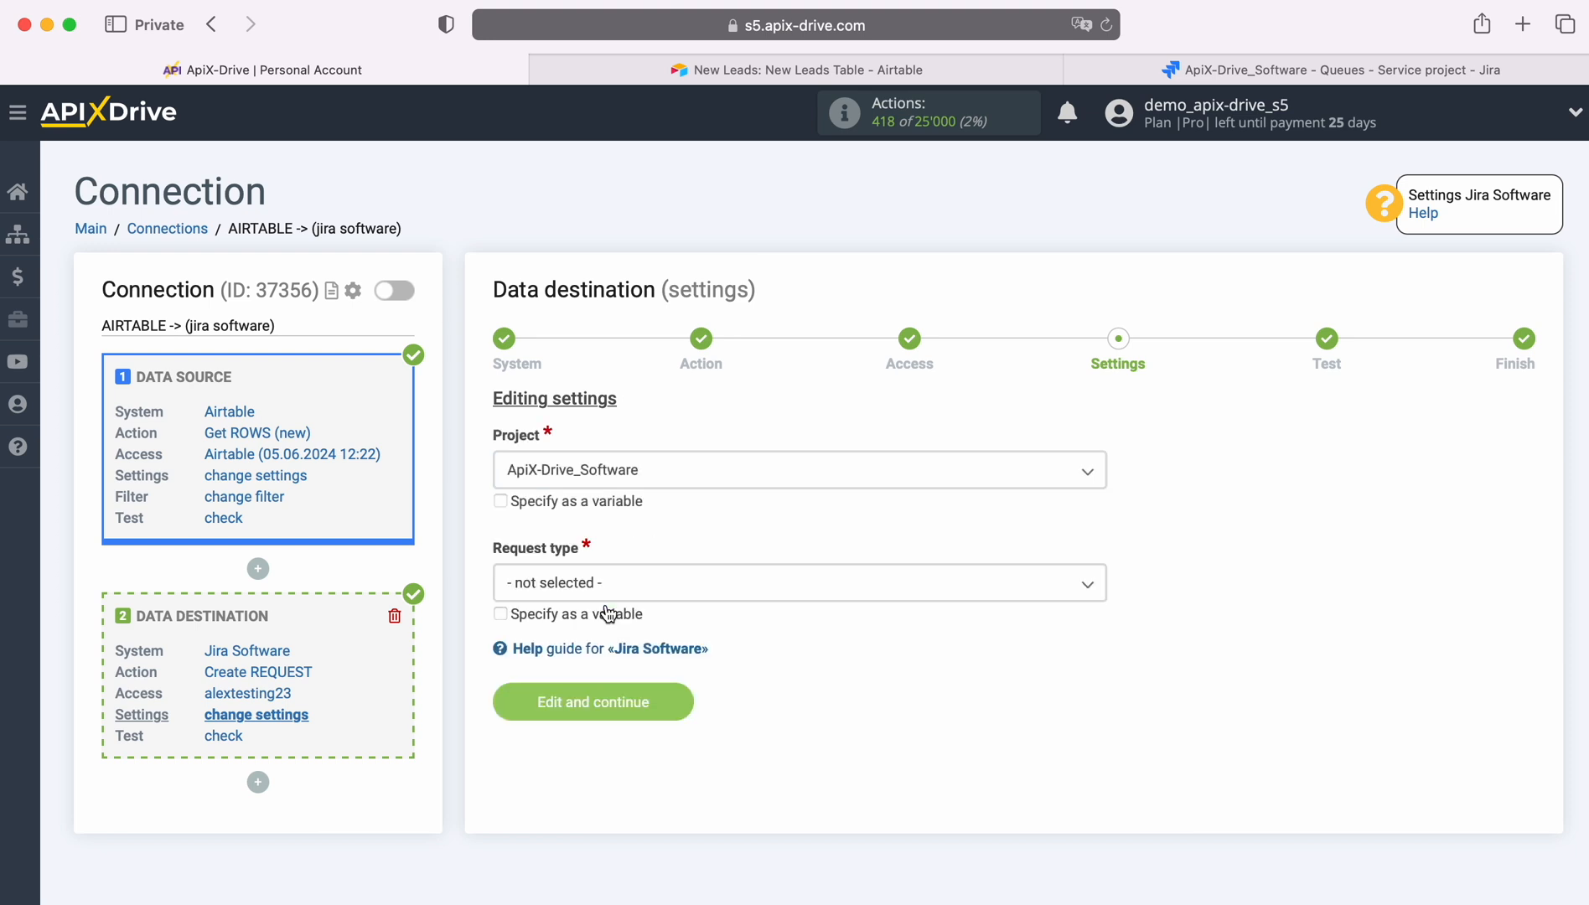
pyautogui.click(607, 591)
pyautogui.click(560, 694)
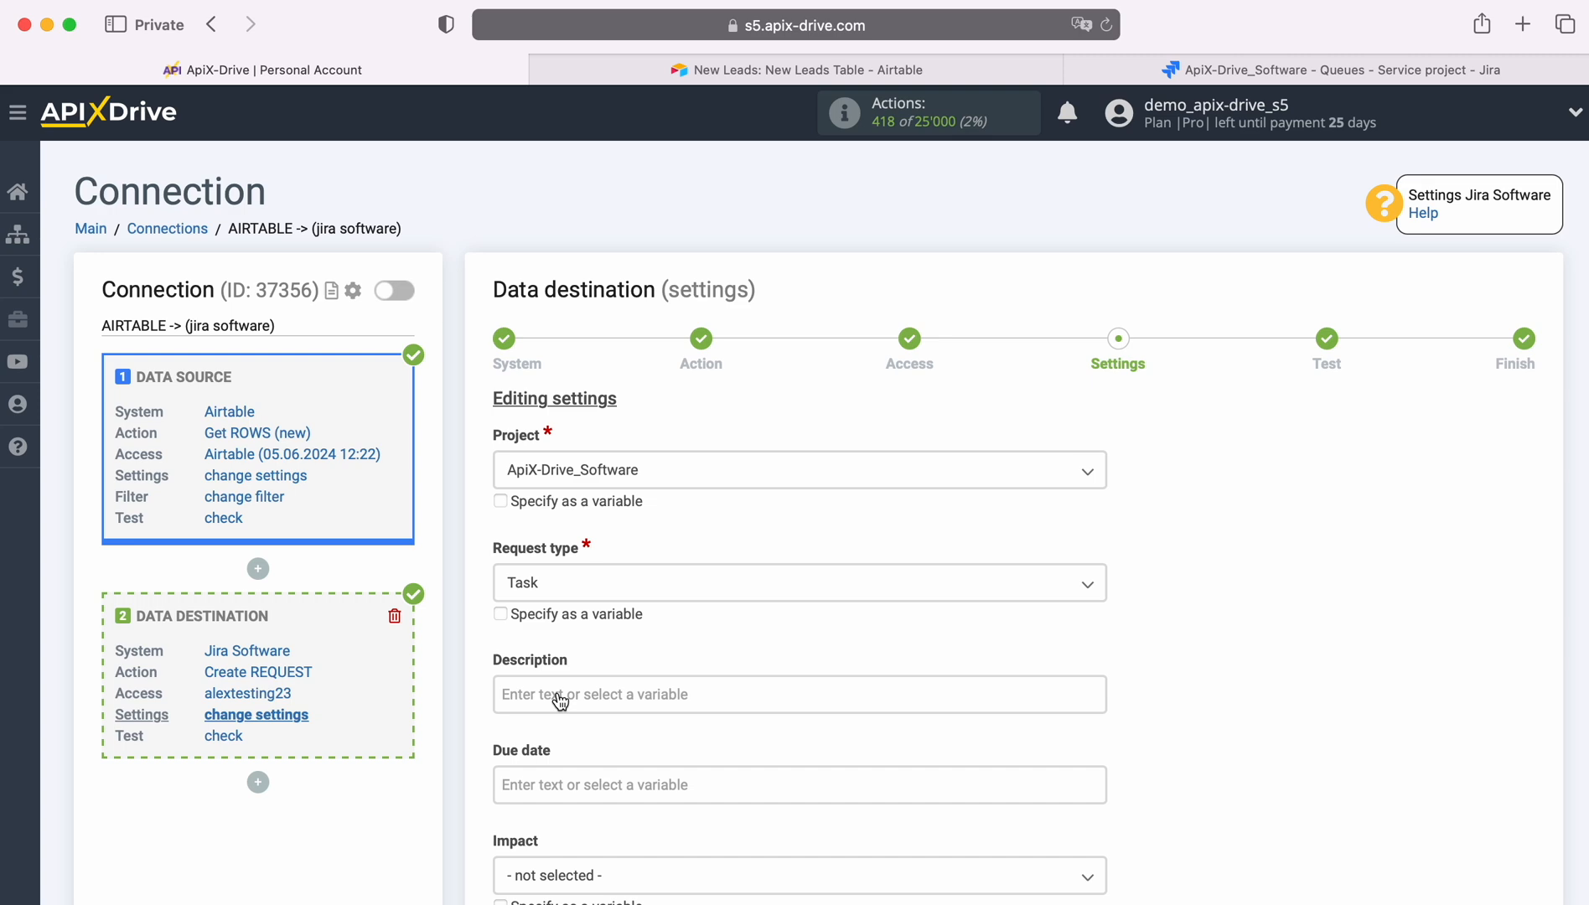
# Fill the description with a Date label plus the Created variable and a Name label plus First name and Last name variables
pyautogui.click(559, 698)
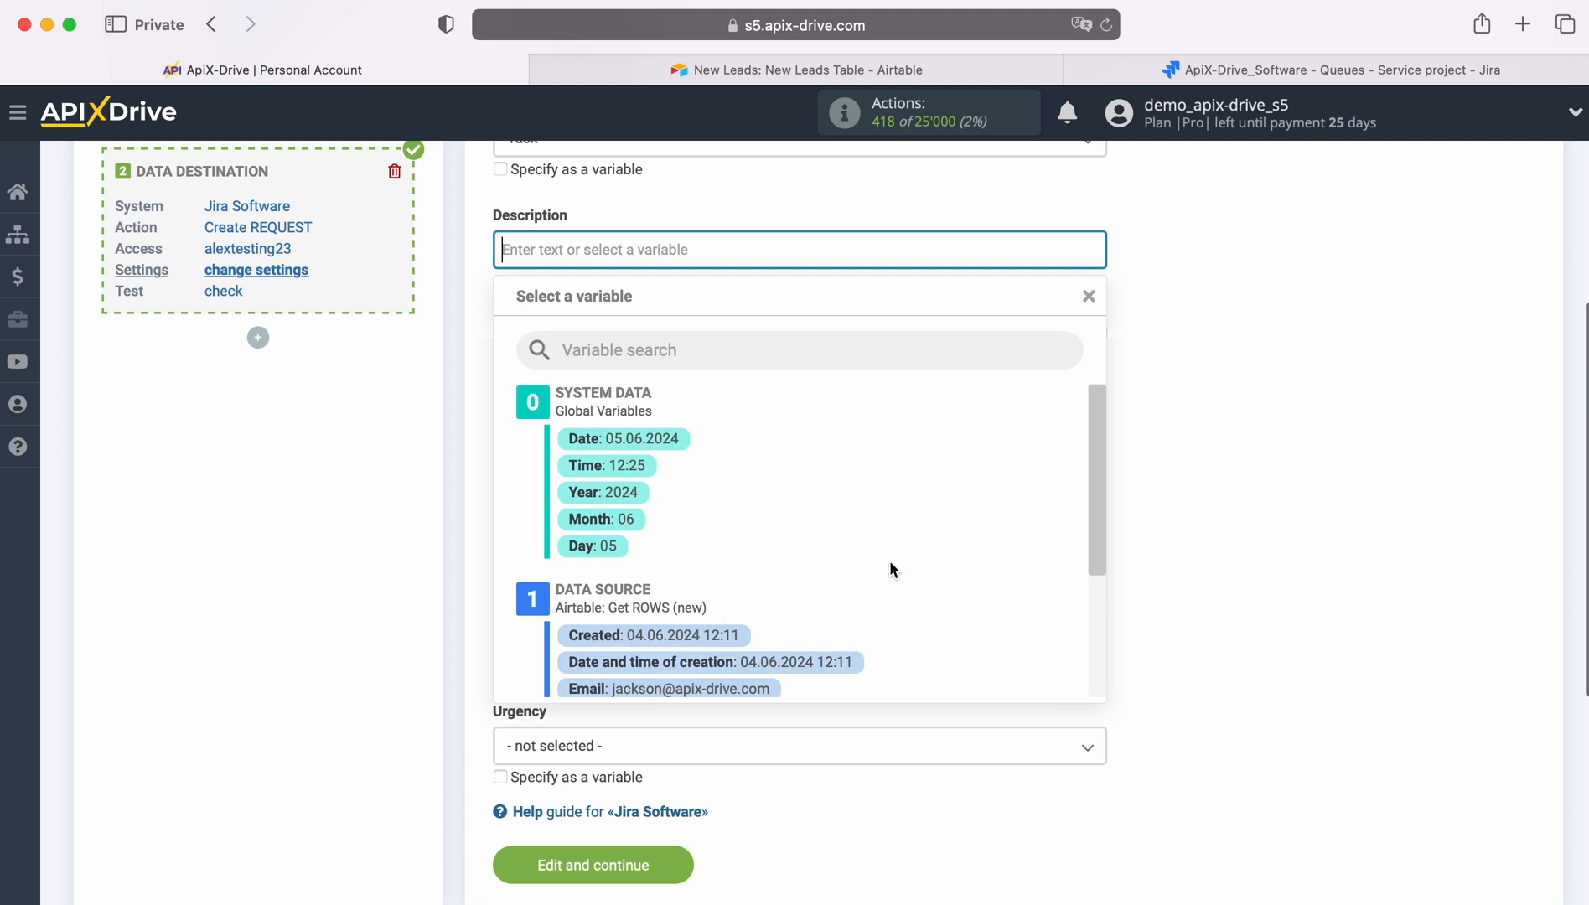
pyautogui.scroll(-1, 889, 561)
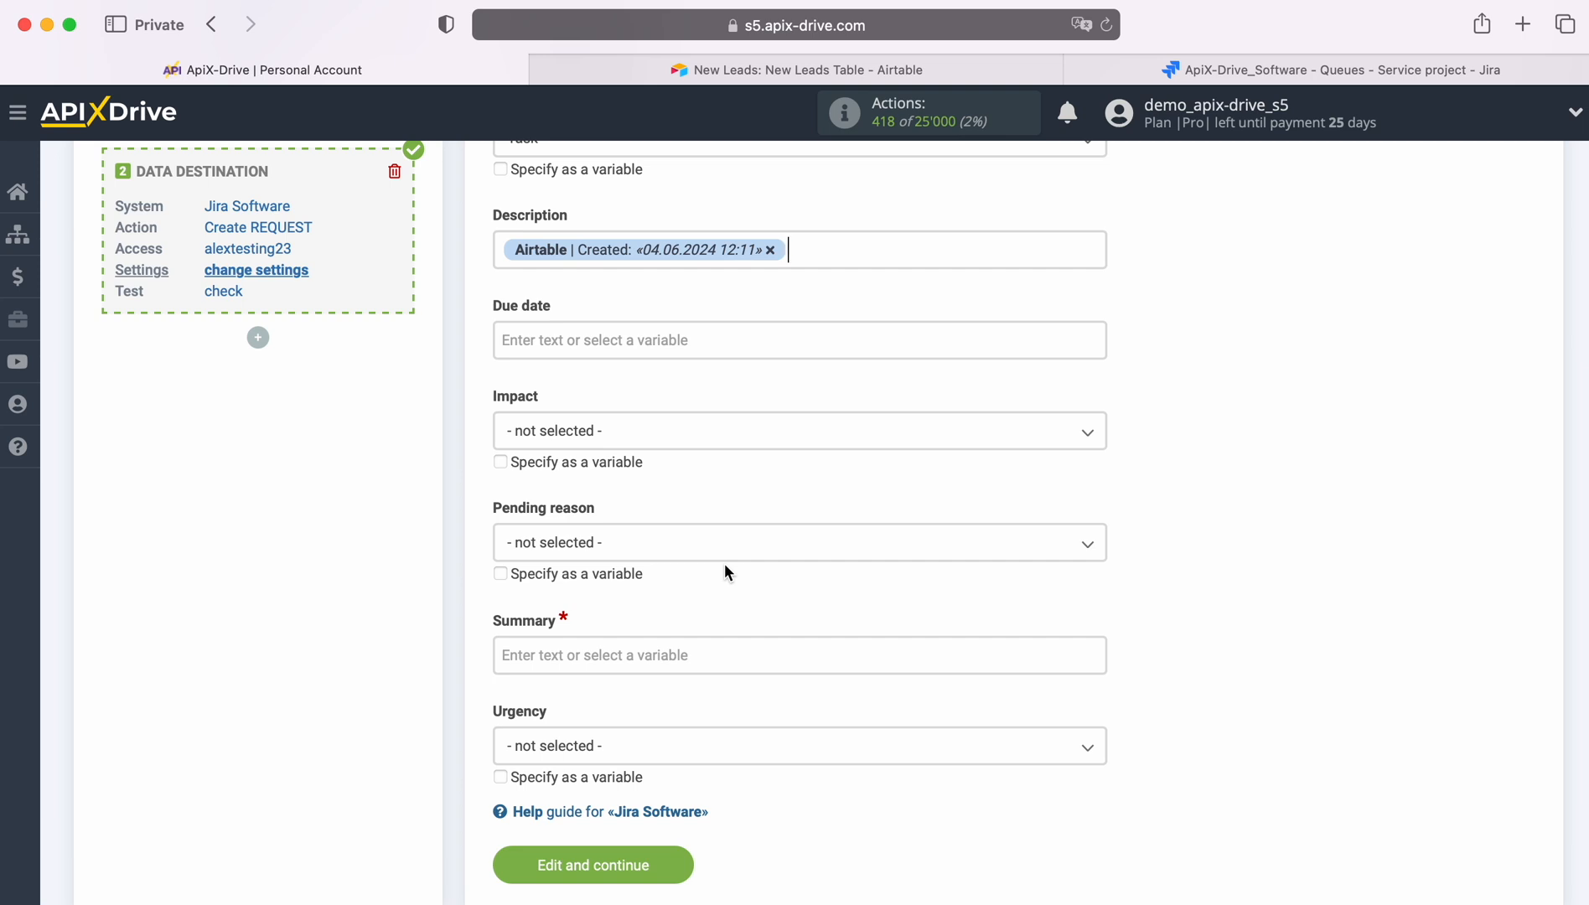
pyautogui.click(495, 249)
pyautogui.write('Date')
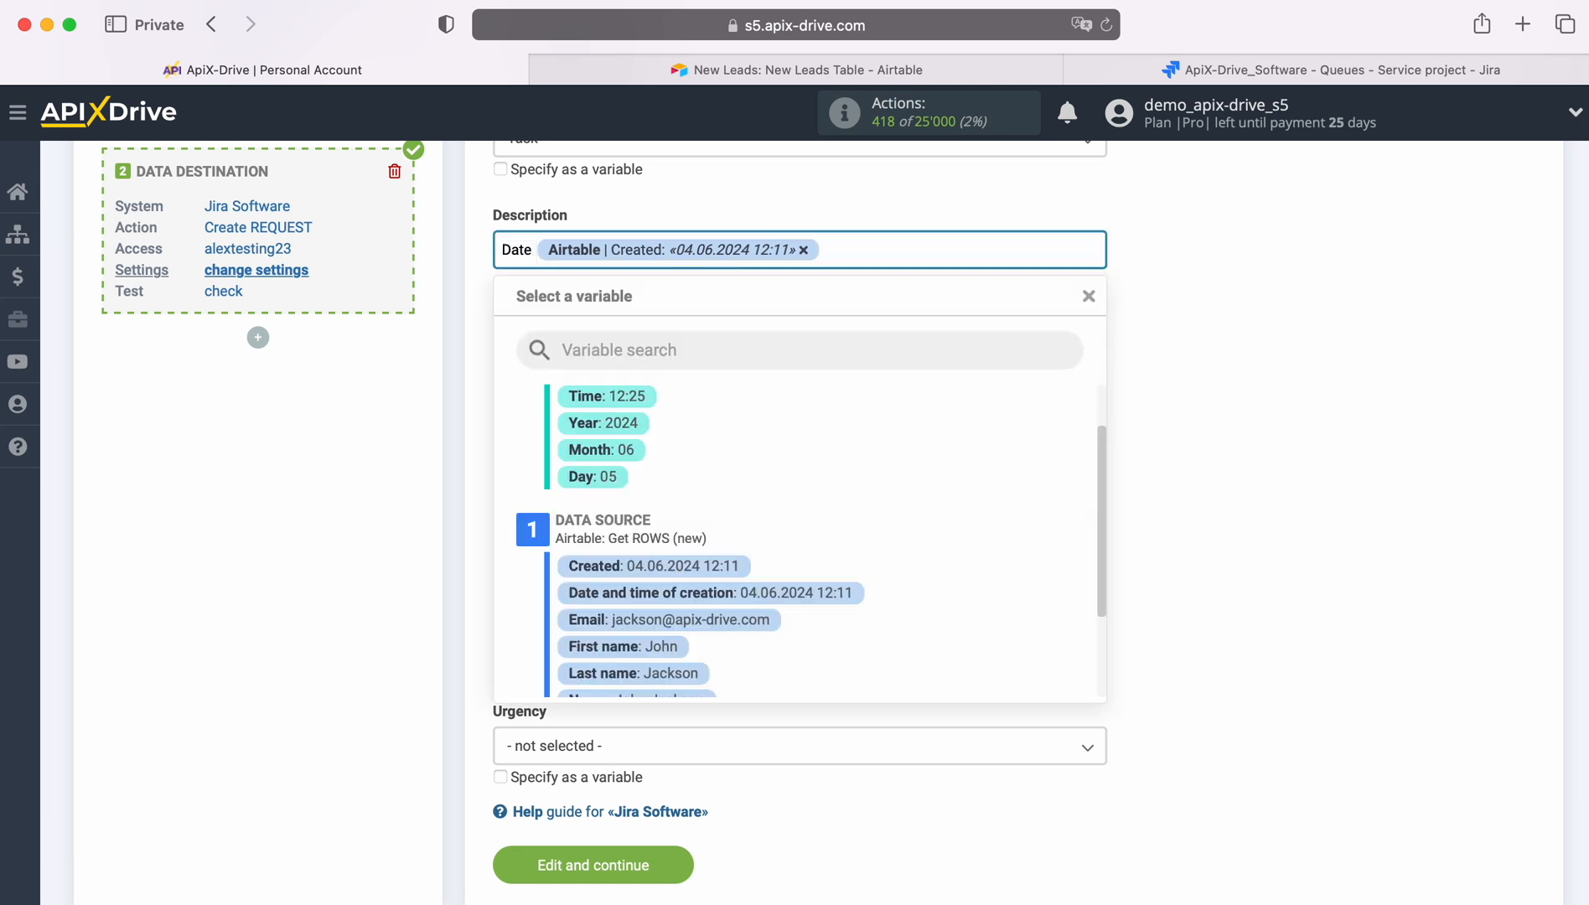
pyautogui.click(884, 250)
pyautogui.press('Return')
pyautogui.write('Name')
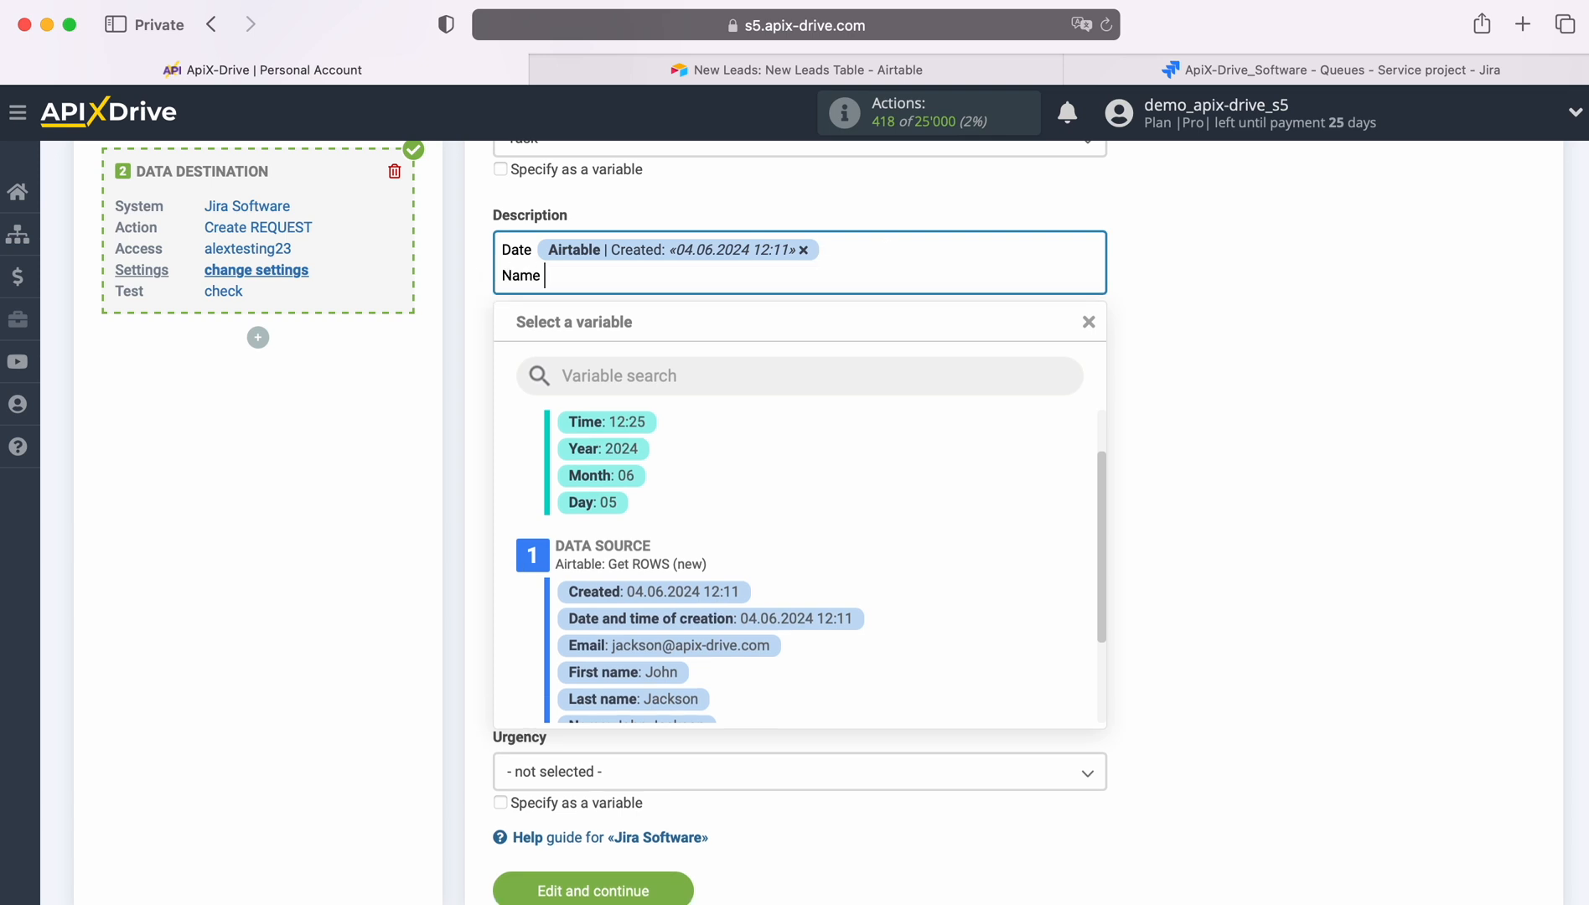
pyautogui.scroll(-2, 905, 436)
pyautogui.click(662, 601)
pyautogui.click(802, 294)
pyautogui.click(677, 623)
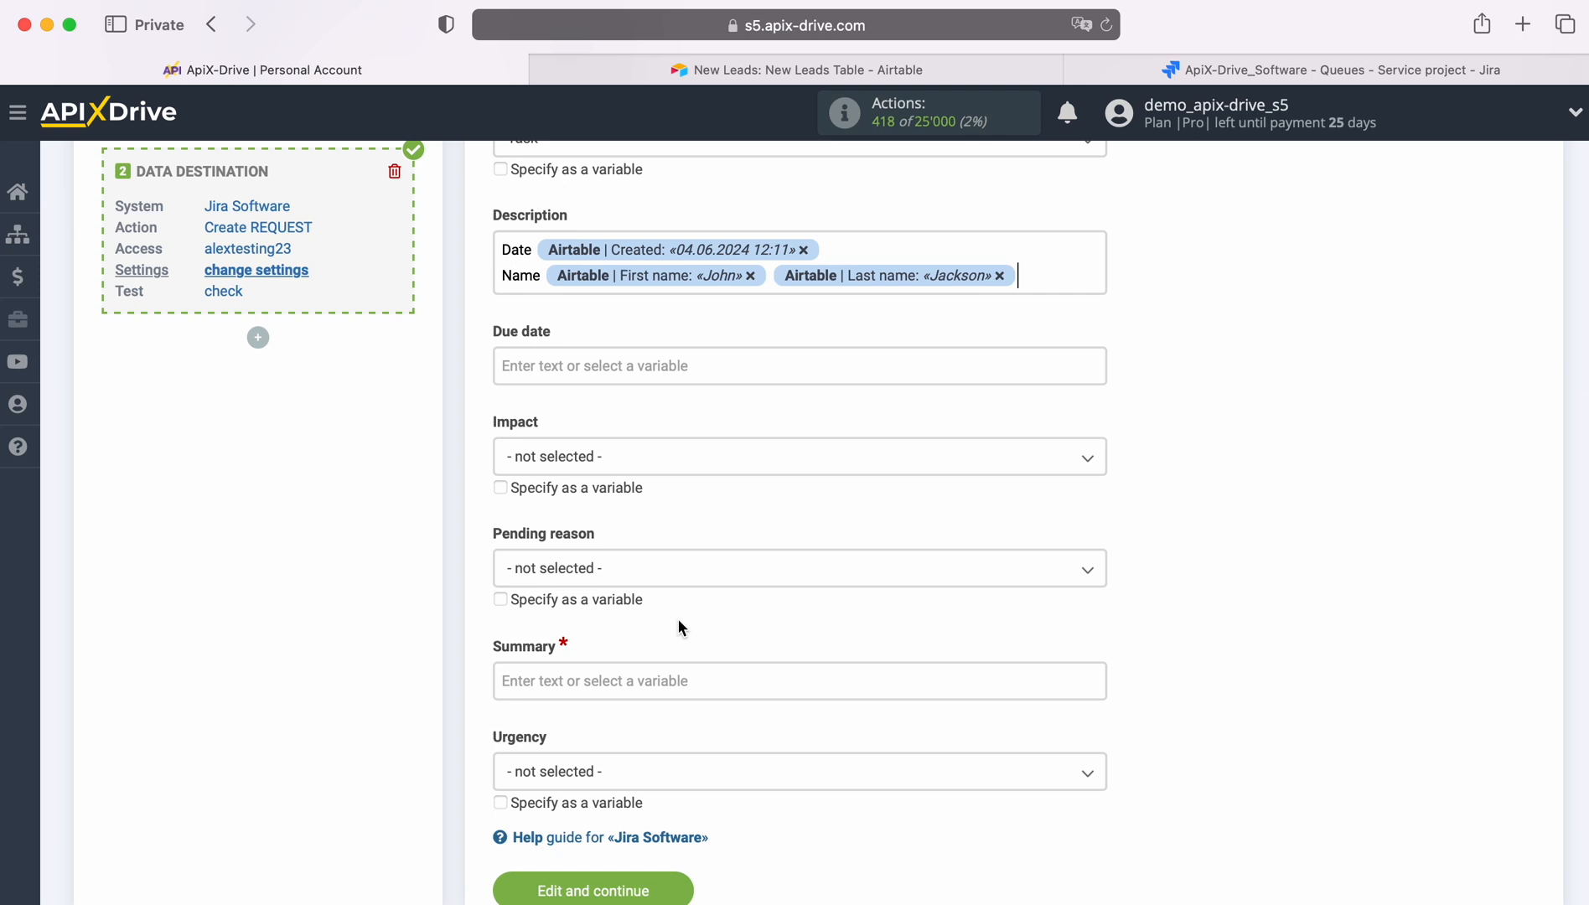
pyautogui.press('Return')
# Add Email and Phone lines to the description, each followed by its matching Airtable variable
pyautogui.write('Email')
pyautogui.click(597, 303)
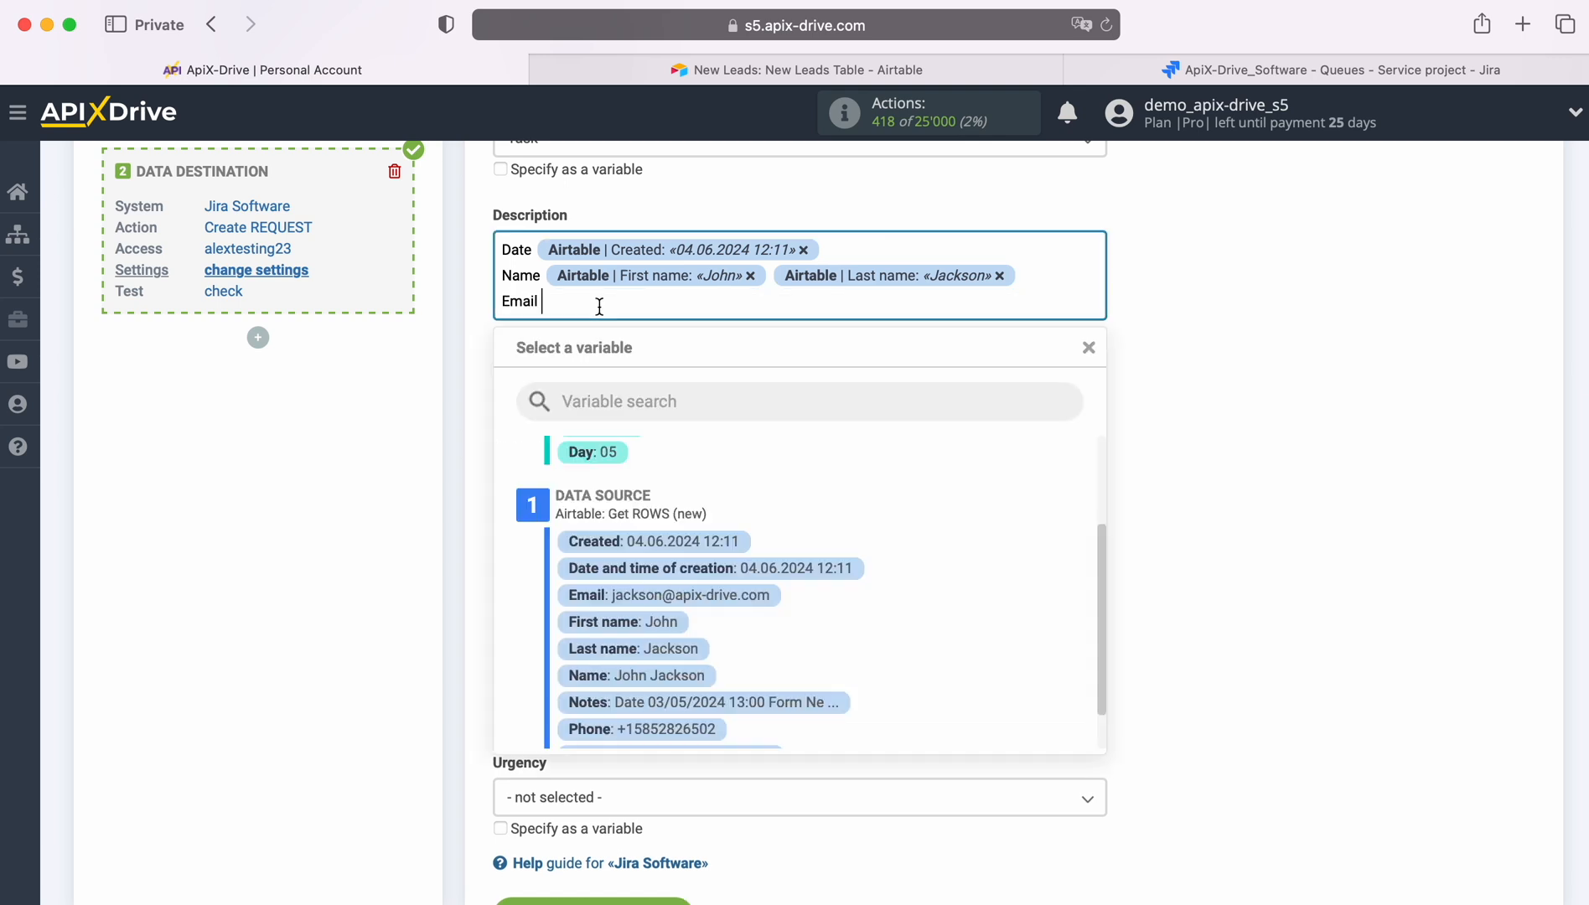
pyautogui.click(696, 605)
pyautogui.press('Return')
pyautogui.write('Phone')
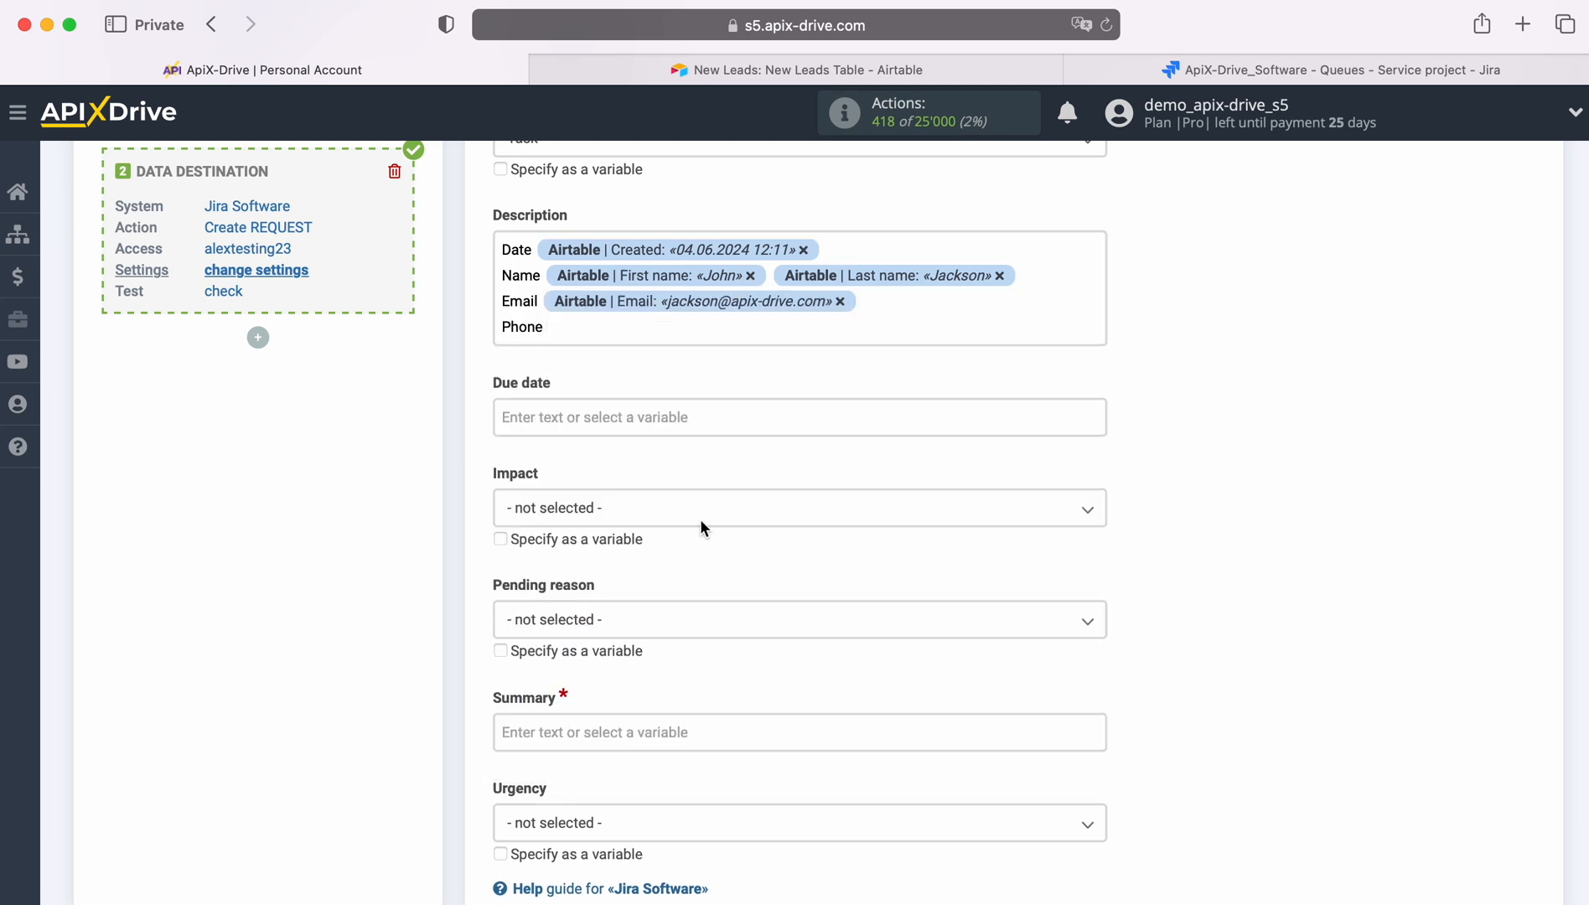
pyautogui.click(651, 331)
pyautogui.scroll(-1, 706, 675)
pyautogui.click(691, 701)
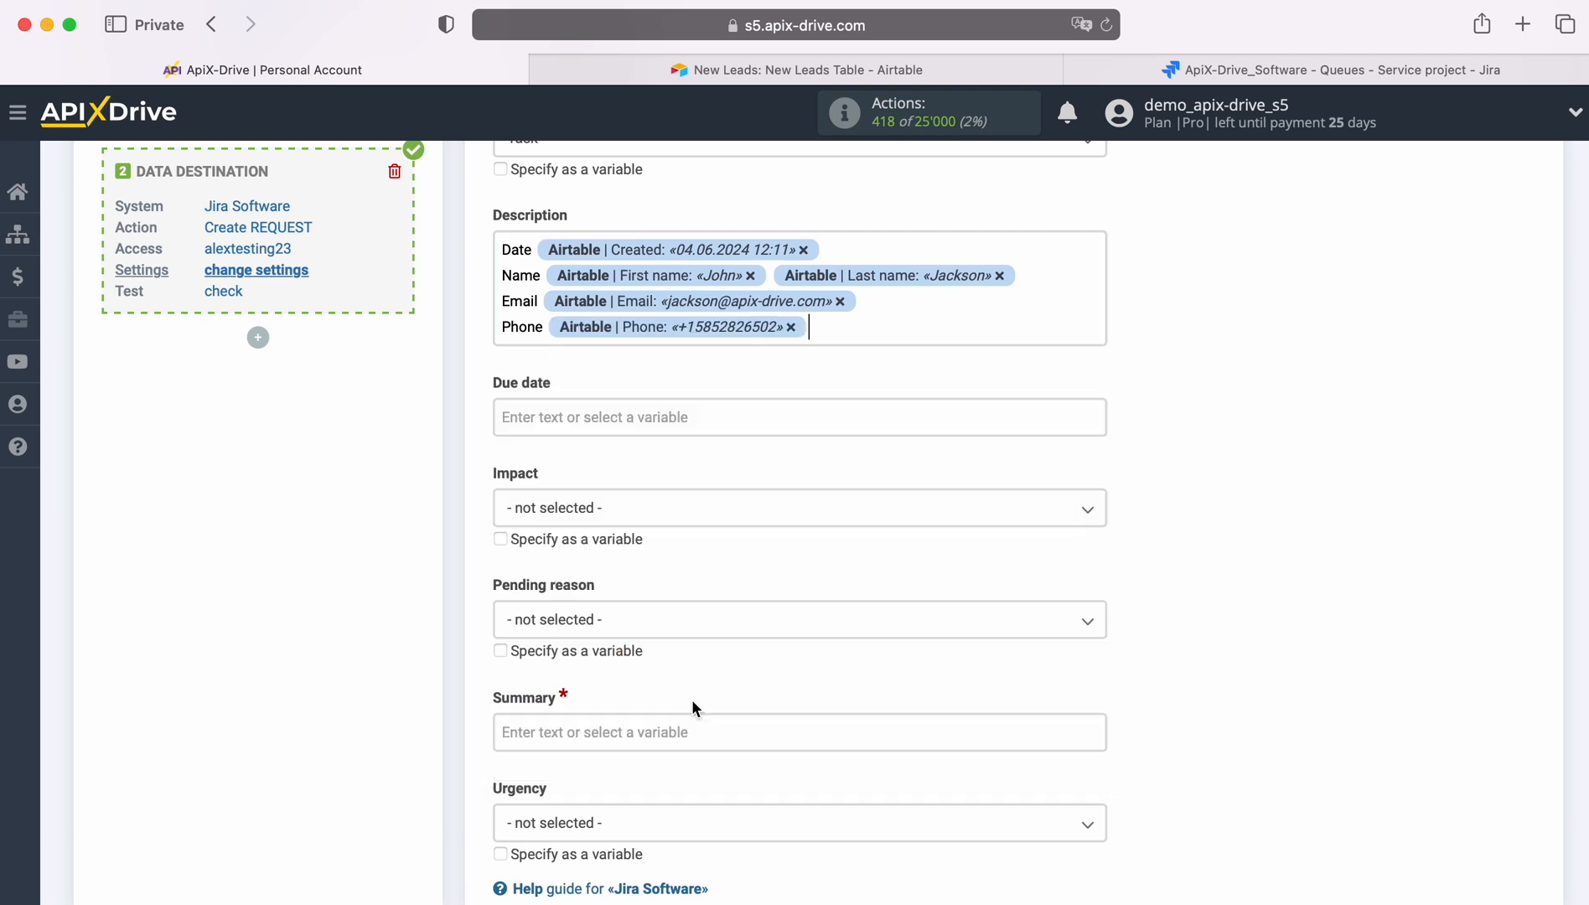
# Set the summary to "New Row from AirTable" followed by the Name variable
pyautogui.scroll(-2, 693, 677)
pyautogui.scroll(-1, 699, 647)
pyautogui.click(624, 595)
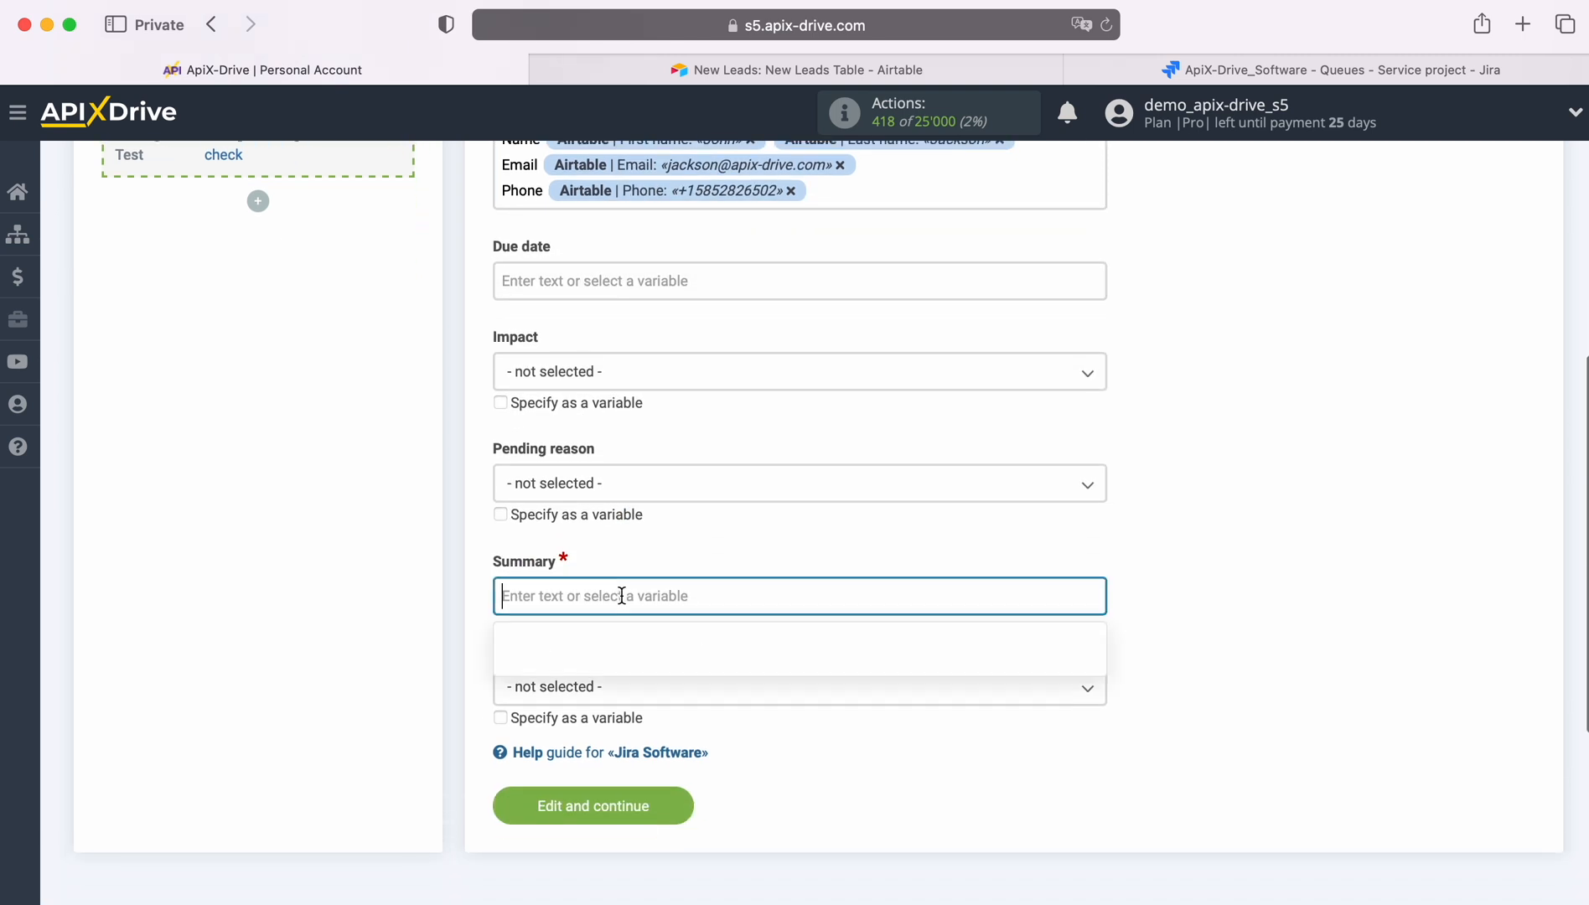
pyautogui.scroll(-3, 621, 596)
pyautogui.scroll(-1, 620, 596)
pyautogui.write('New R')
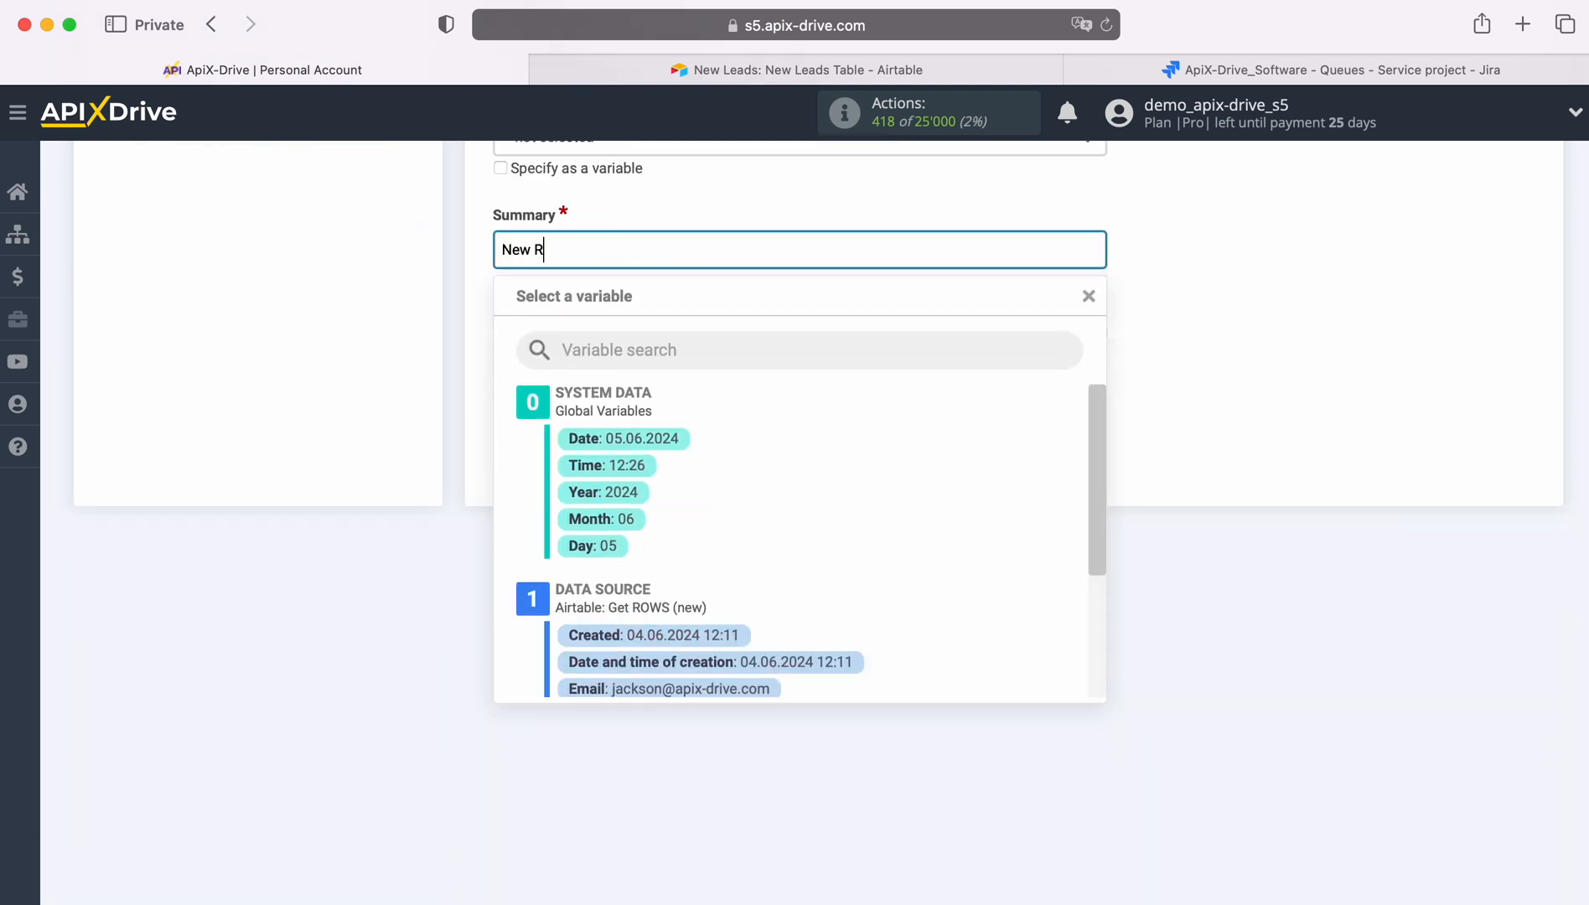
pyautogui.write('ow from AirTable')
pyautogui.scroll(-4, 988, 526)
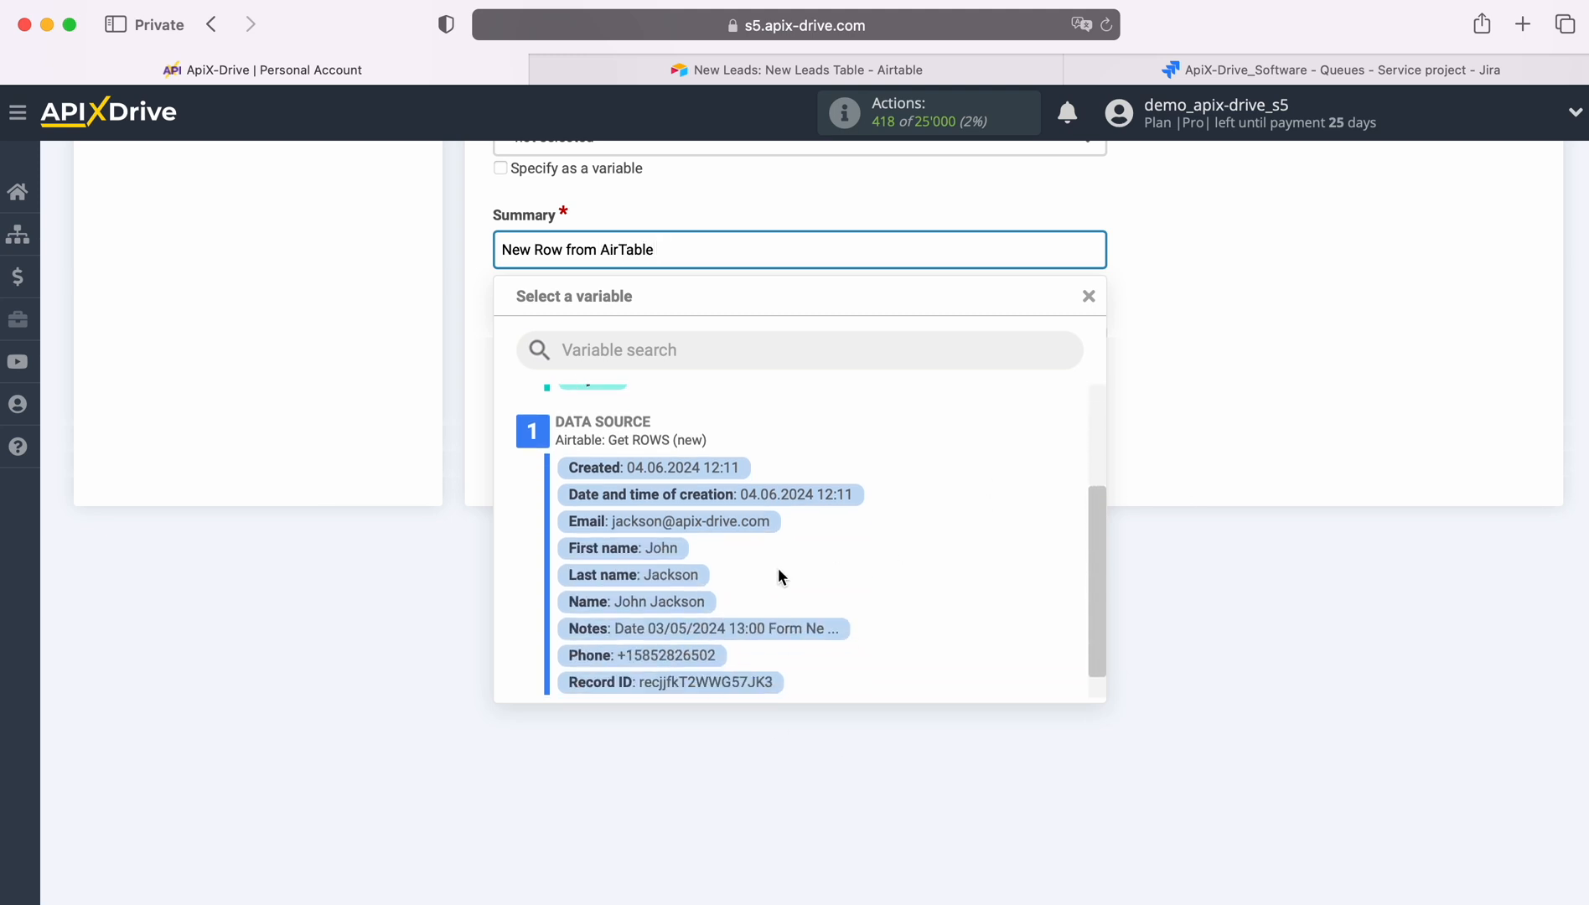
pyautogui.click(677, 604)
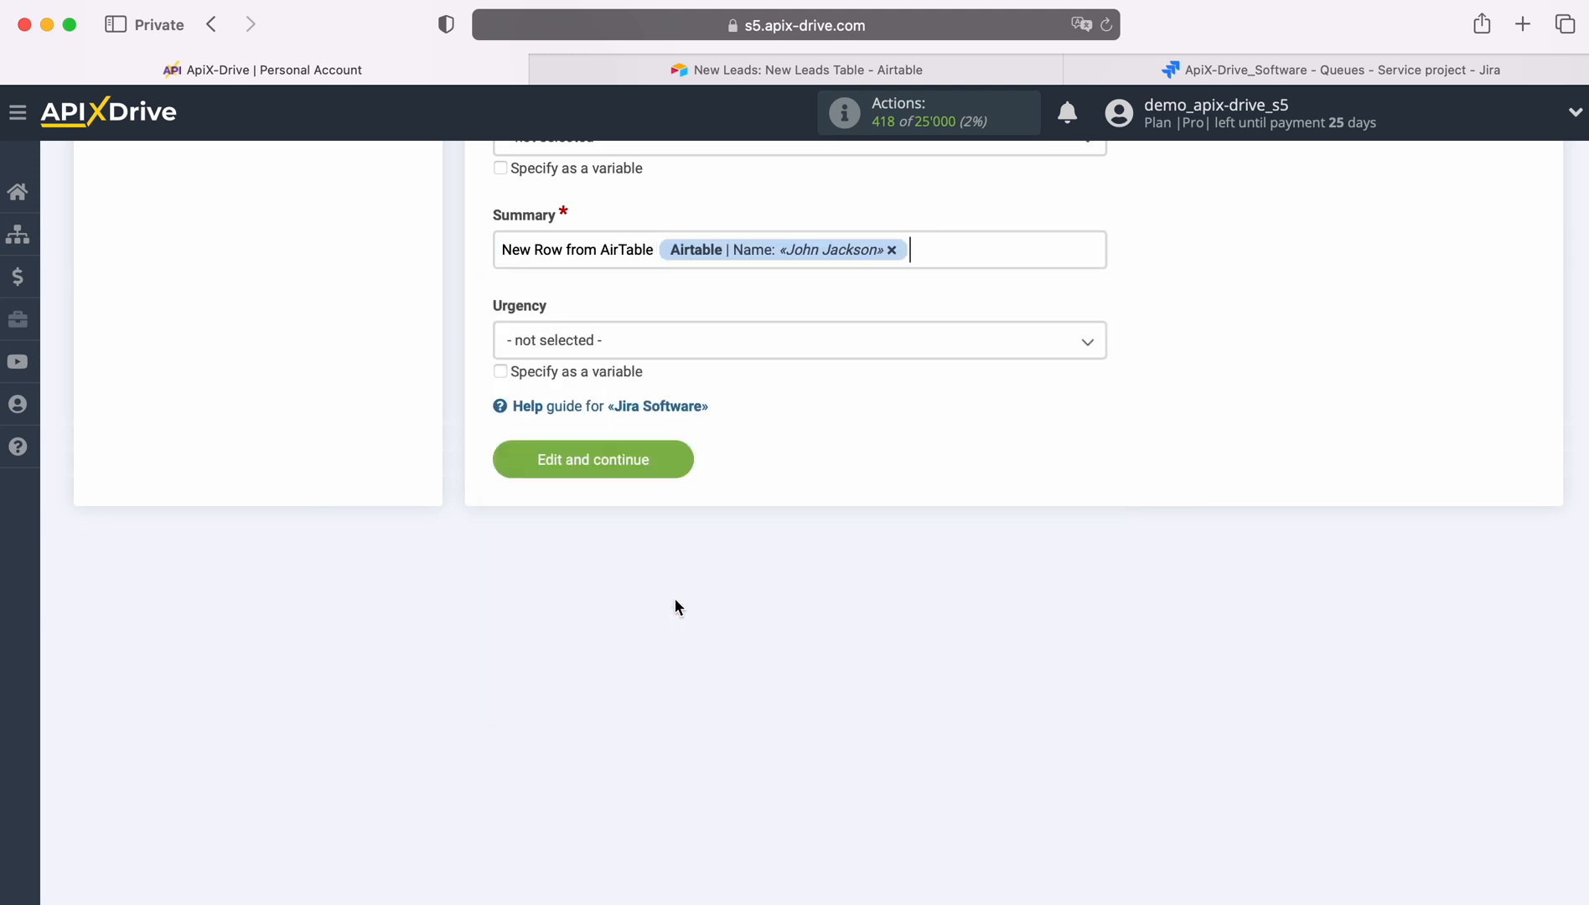
# Save the destination settings and send test data to Jira Software
pyautogui.click(674, 459)
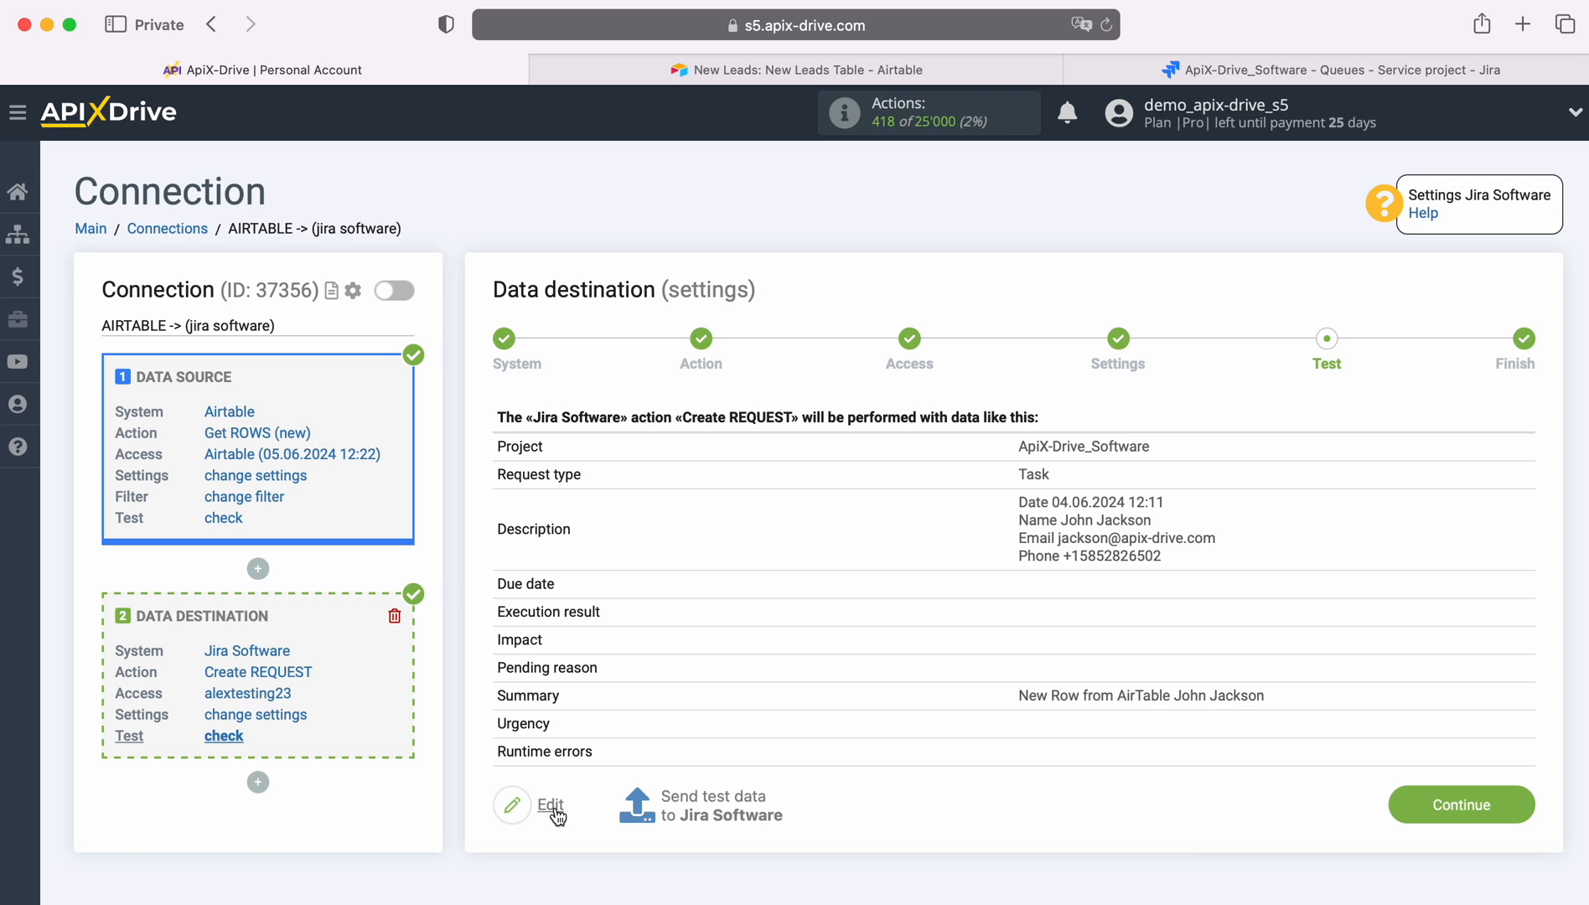
pyautogui.click(708, 806)
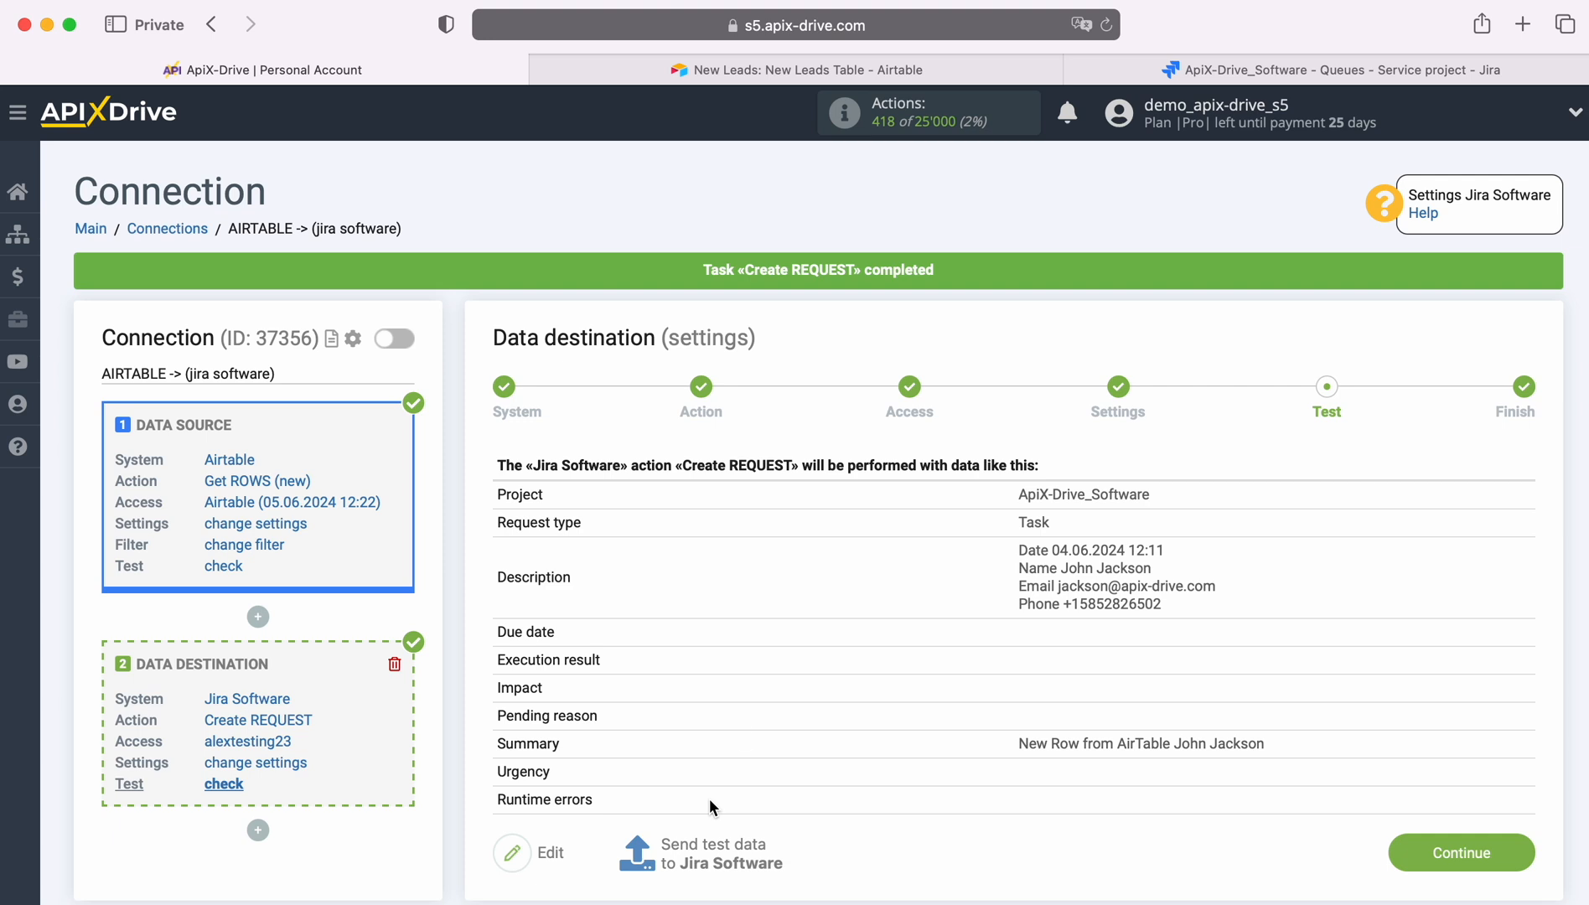
# Switch to Jira, refresh the open tickets queue and open the newly created request to examine it
pyautogui.click(1174, 70)
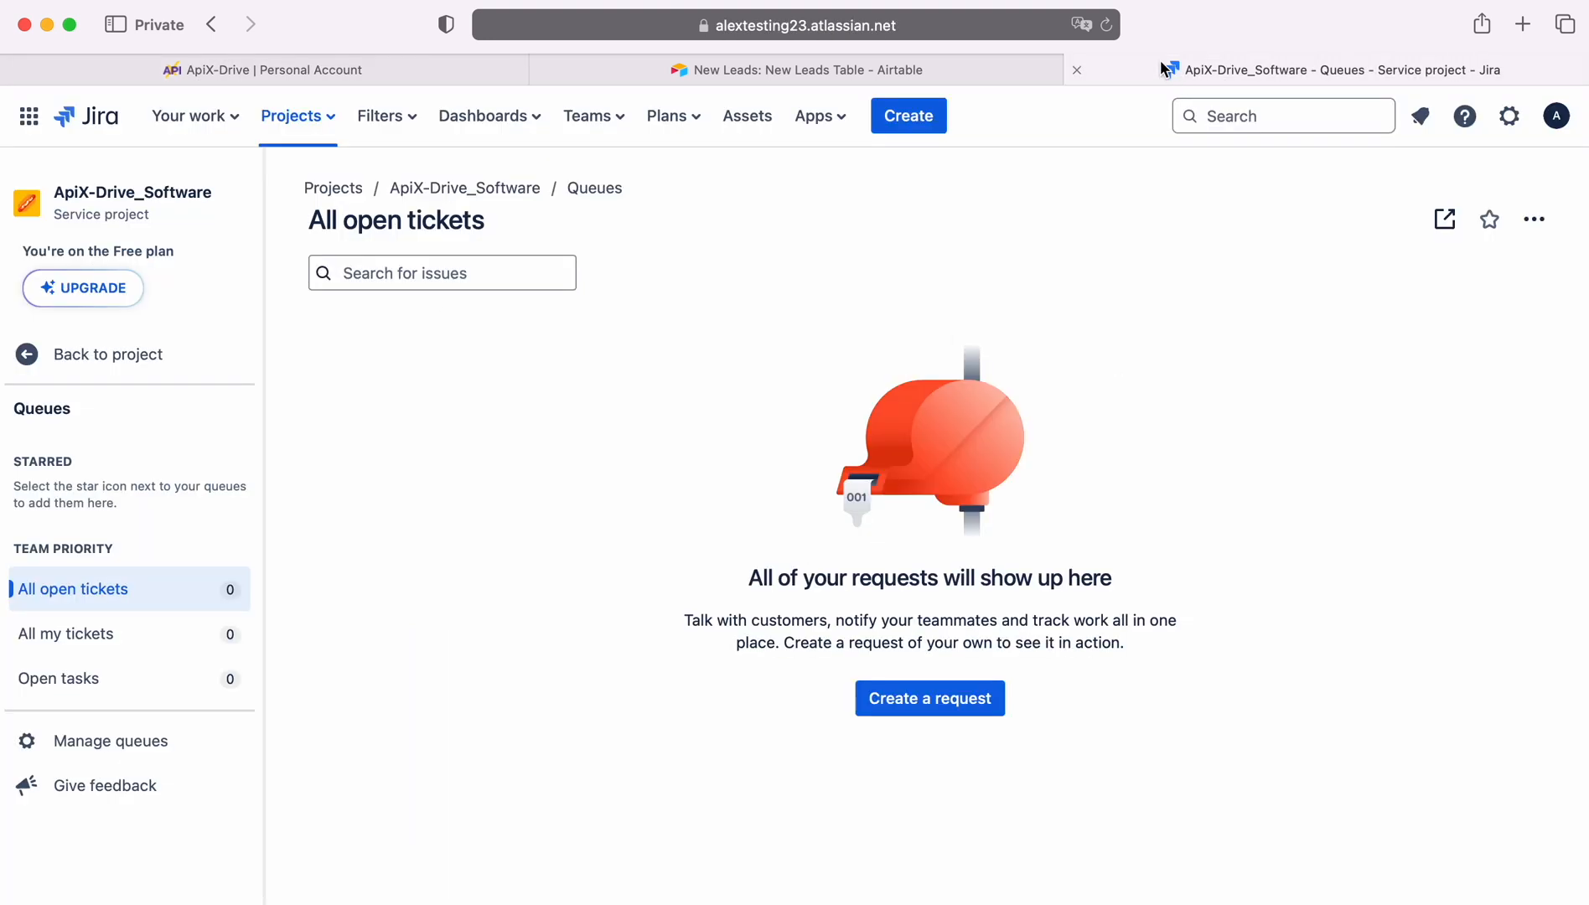
pyautogui.click(1107, 25)
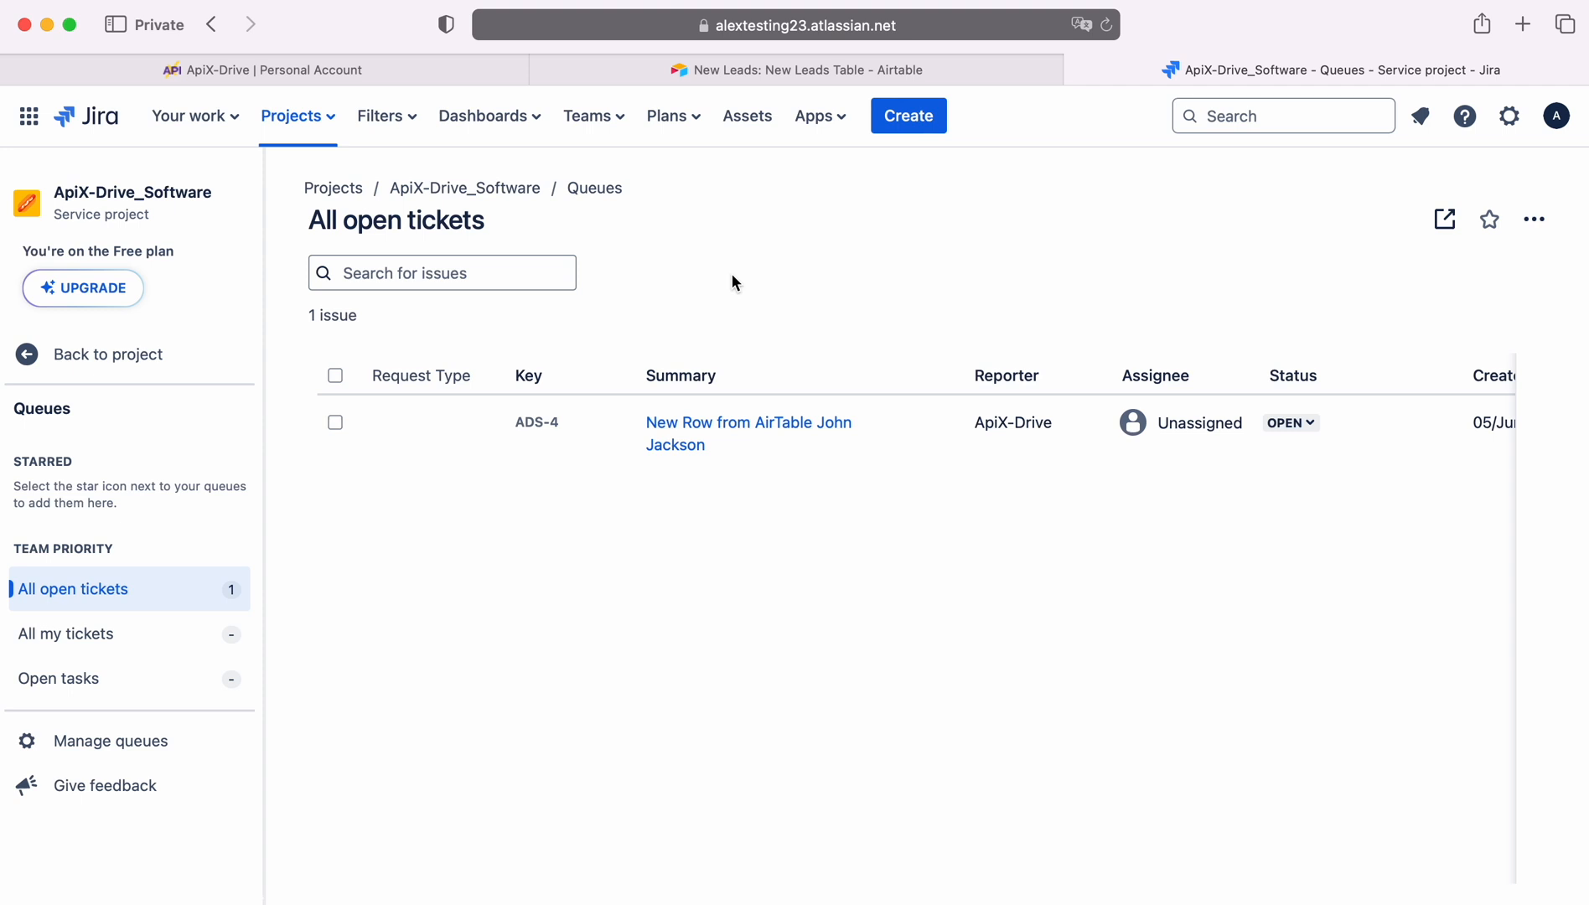
pyautogui.click(672, 429)
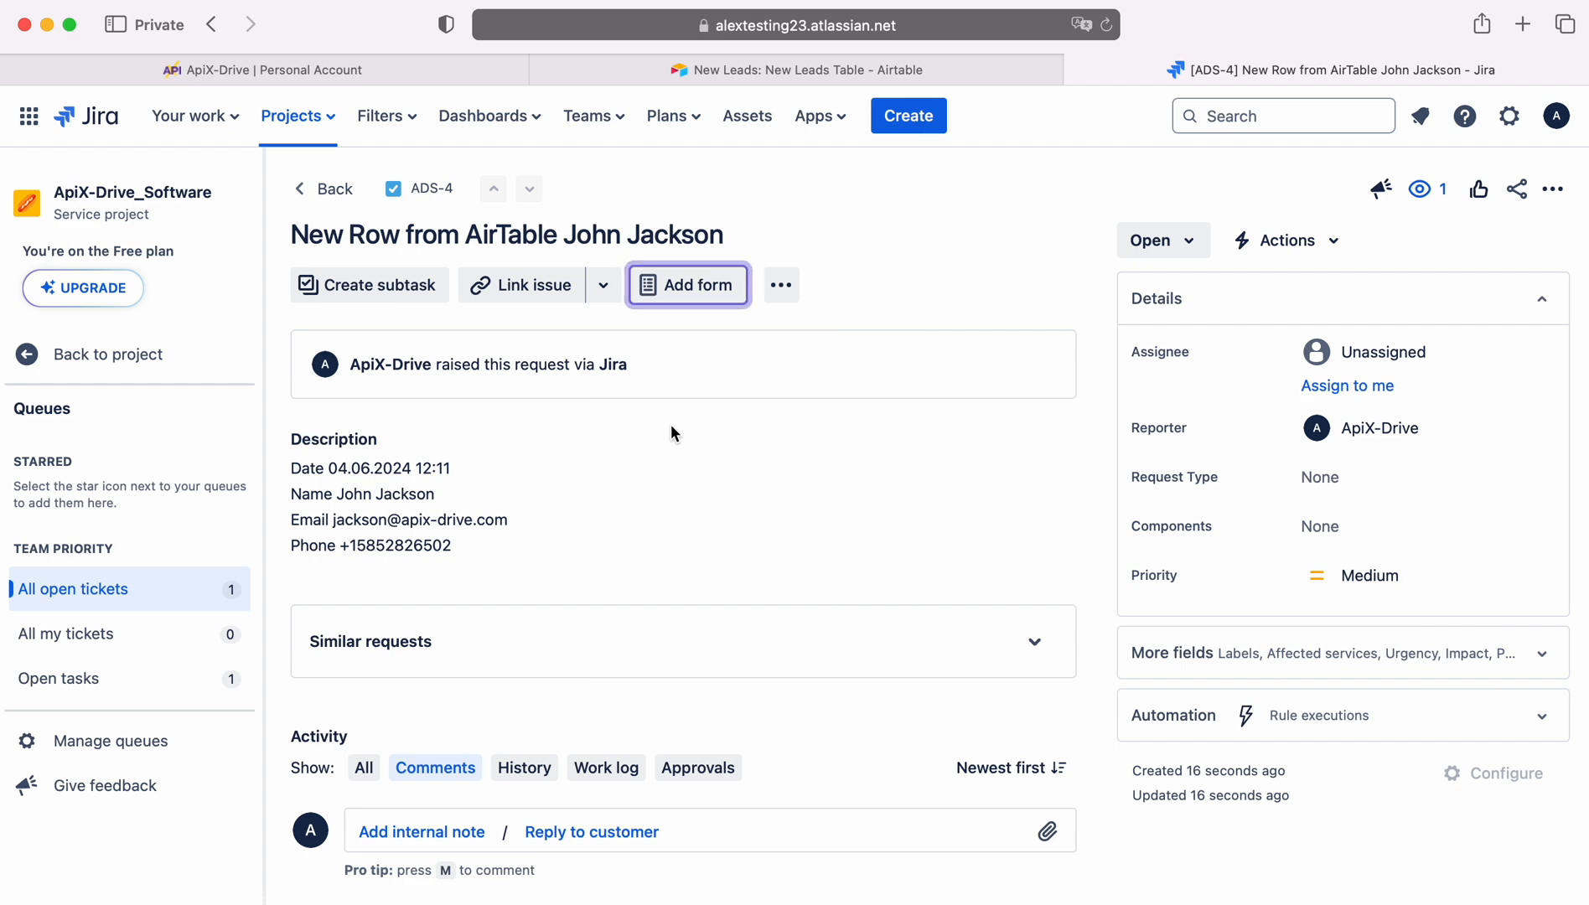
# Return to ApiX-Drive, finish the destination setup and enable auto-update for the connection
pyautogui.click(292, 70)
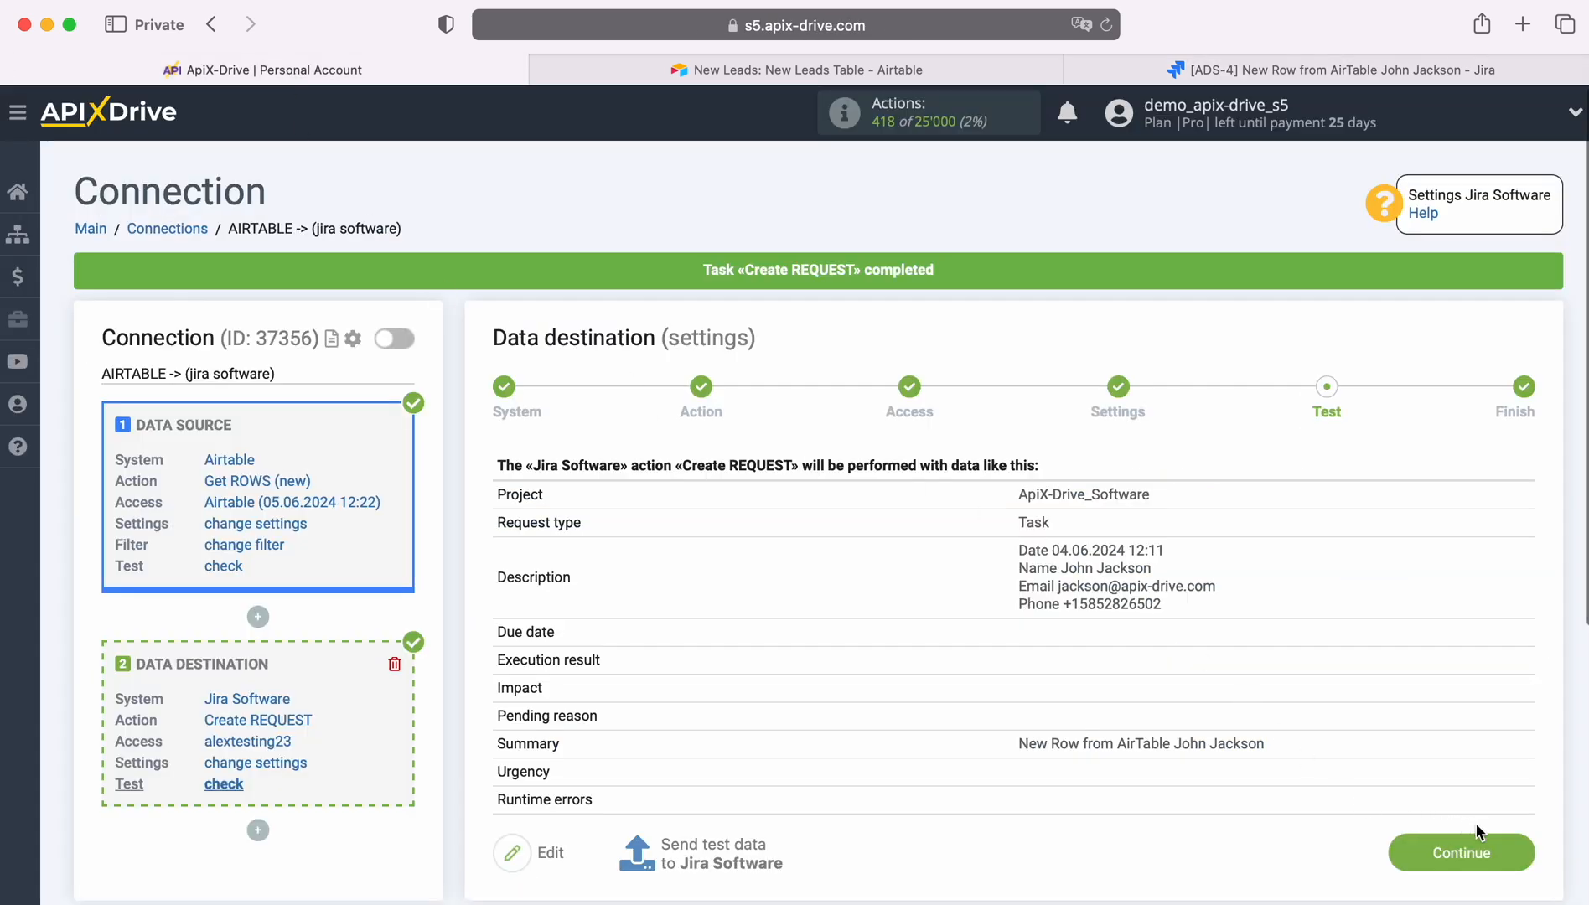
pyautogui.click(1517, 848)
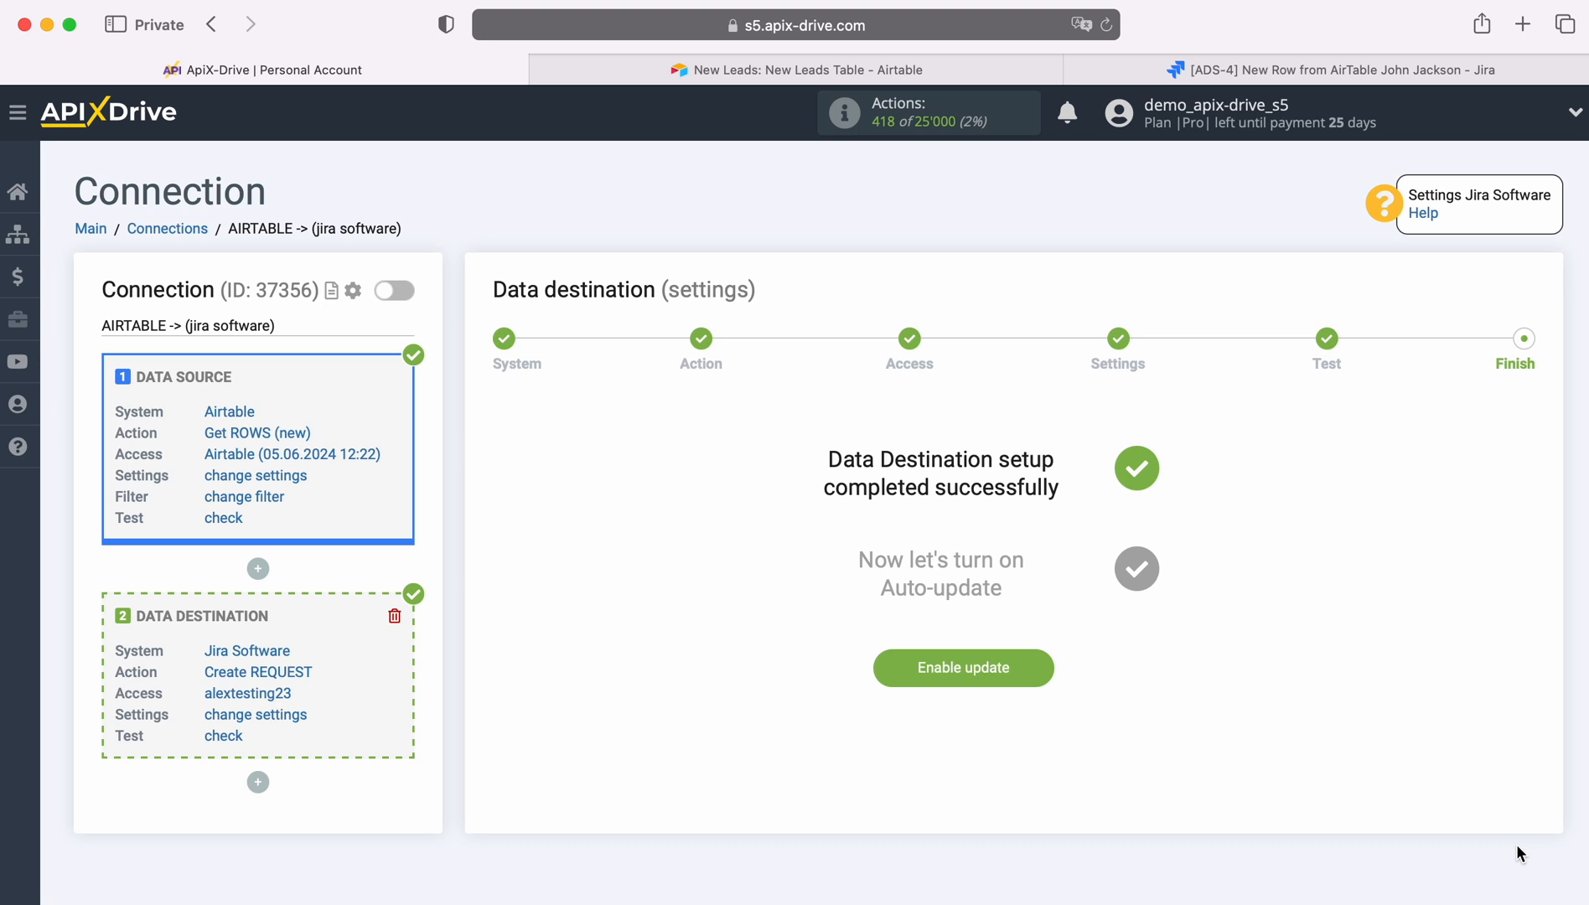
pyautogui.click(1037, 657)
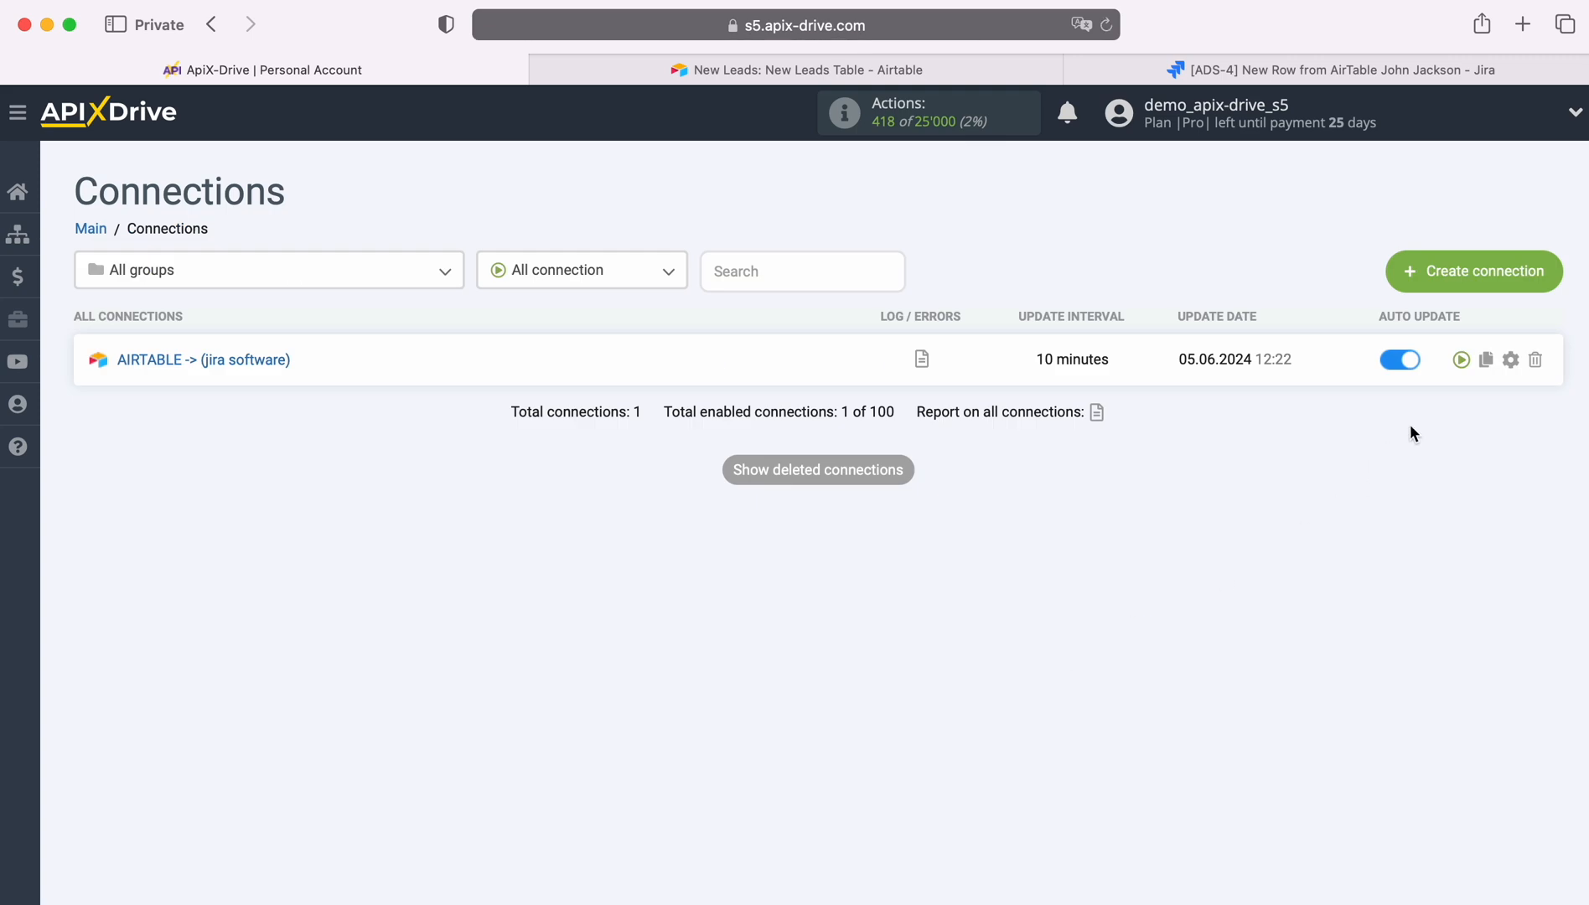
# Set the connection's update interval to 5 minutes and save
pyautogui.click(1510, 359)
pyautogui.click(909, 520)
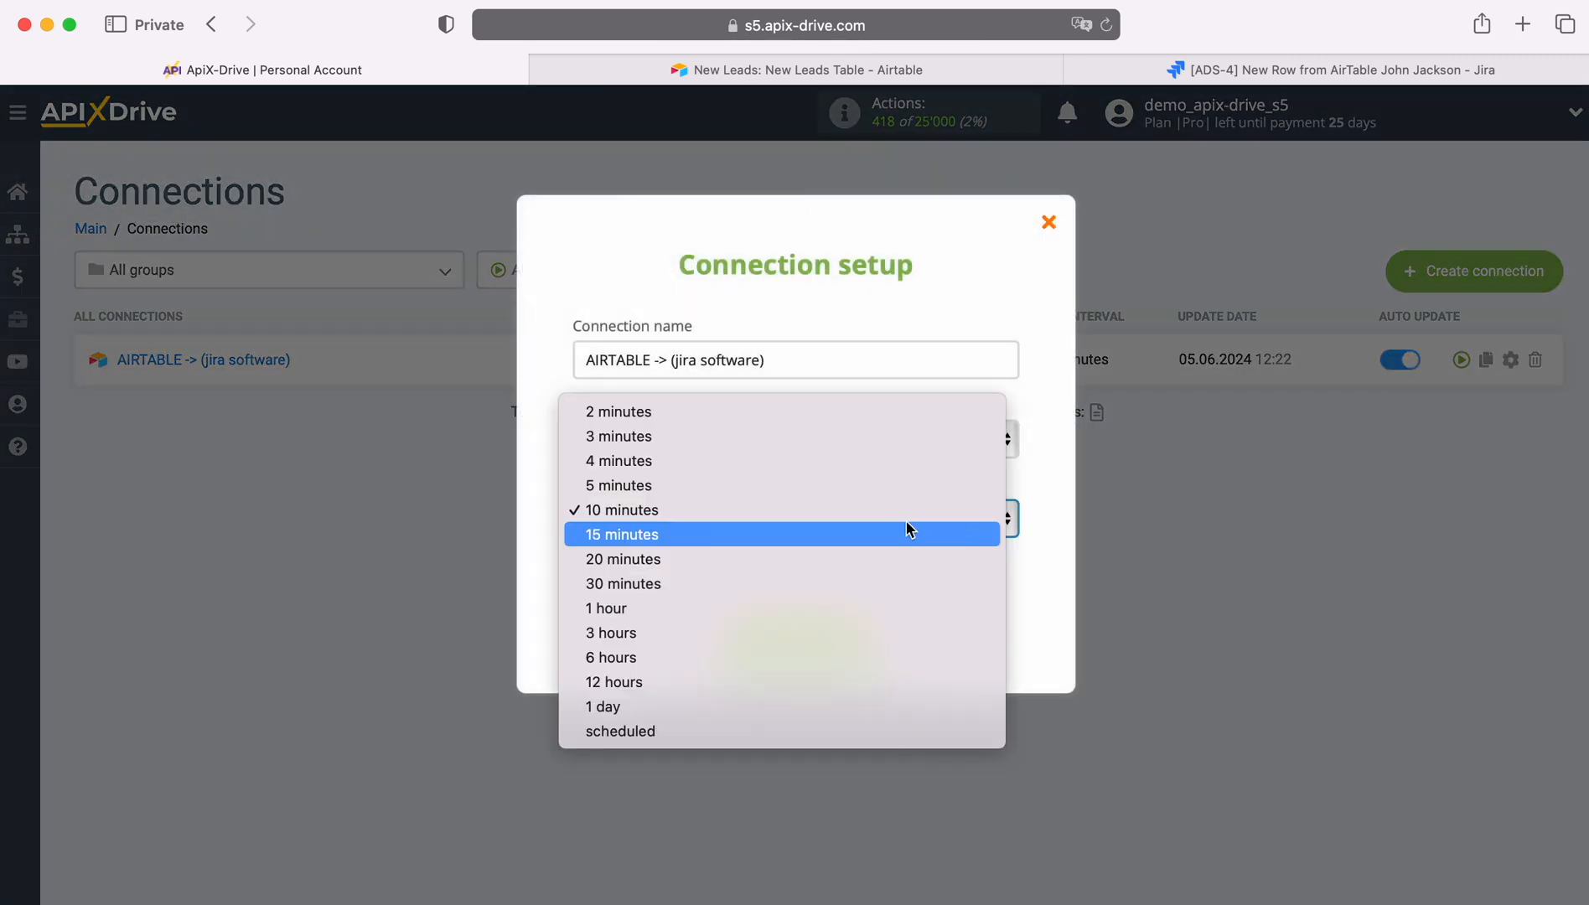
pyautogui.click(848, 488)
pyautogui.click(870, 638)
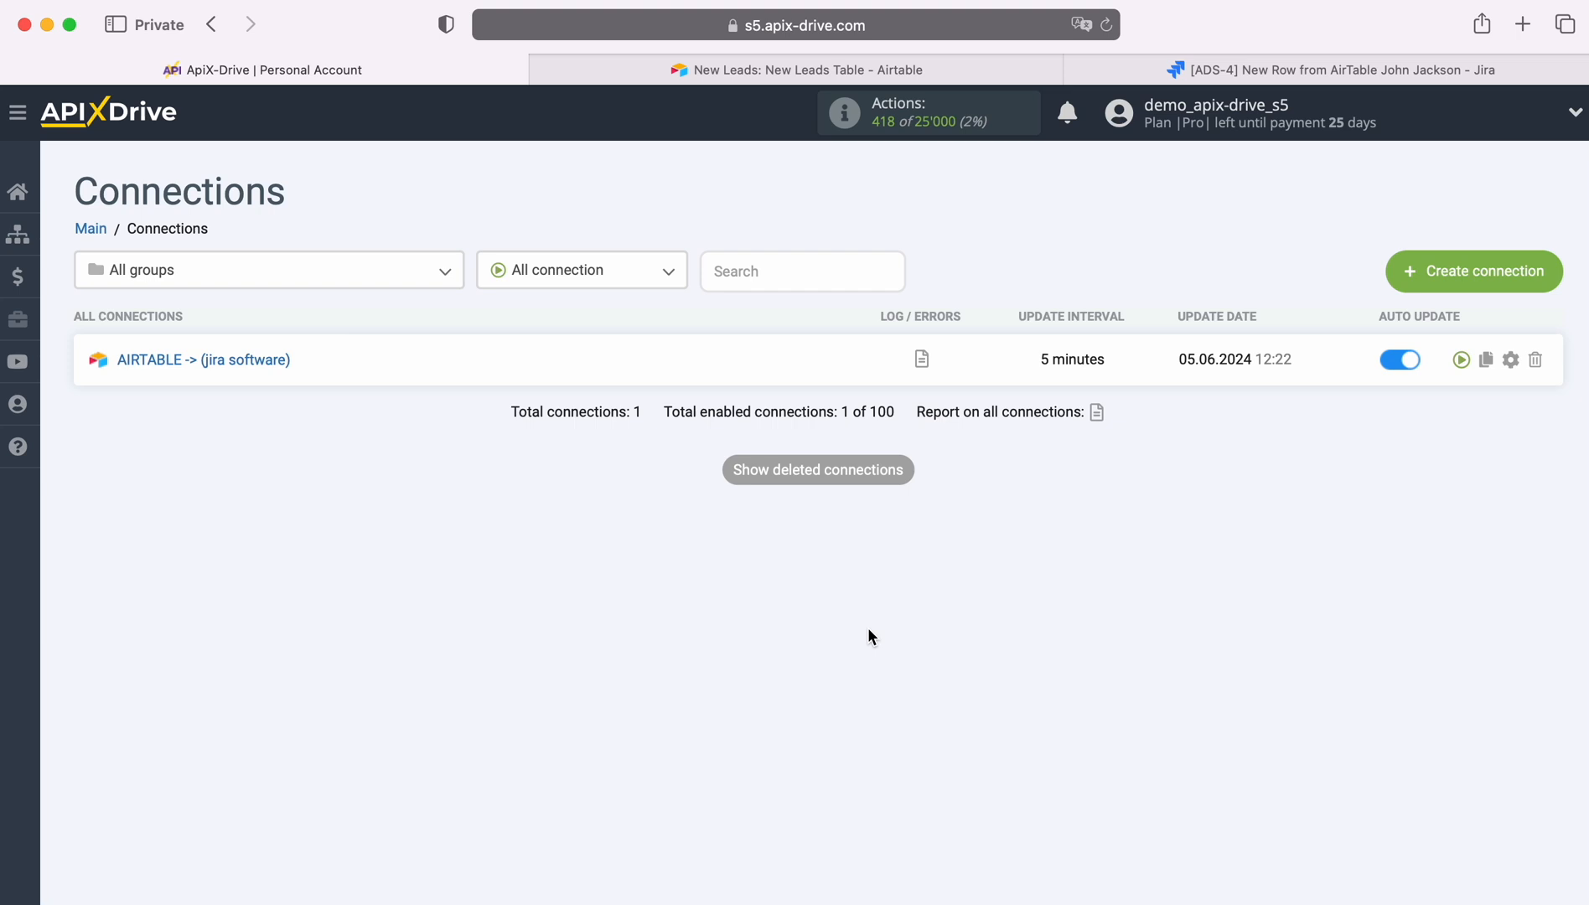